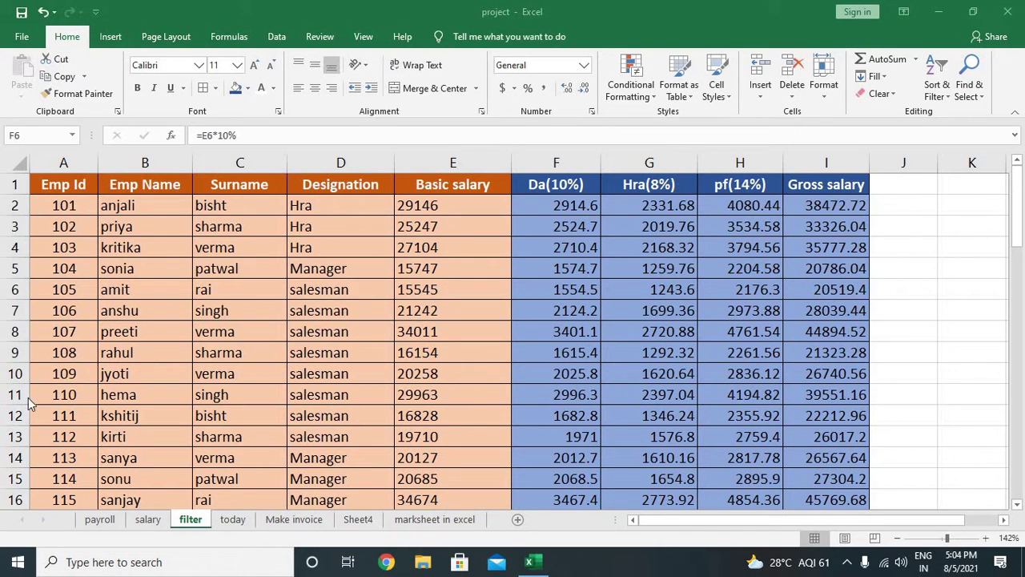
Look over the Emp Id, Emp Name, surname, Designation and Basic salary columns.
{"action": "left_click", "coordinate": [67, 188]}
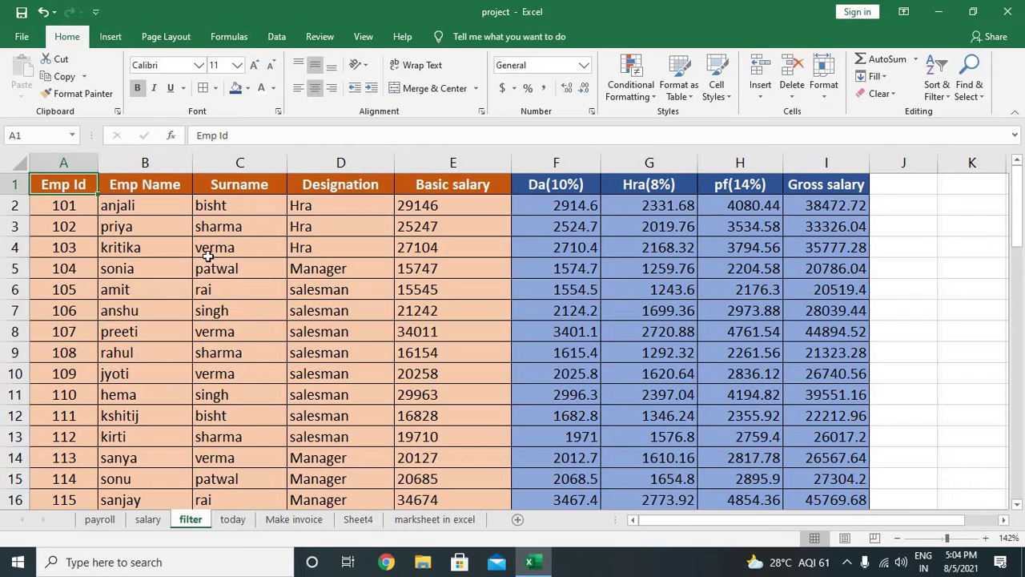
{"action": "left_click", "coordinate": [136, 185]}
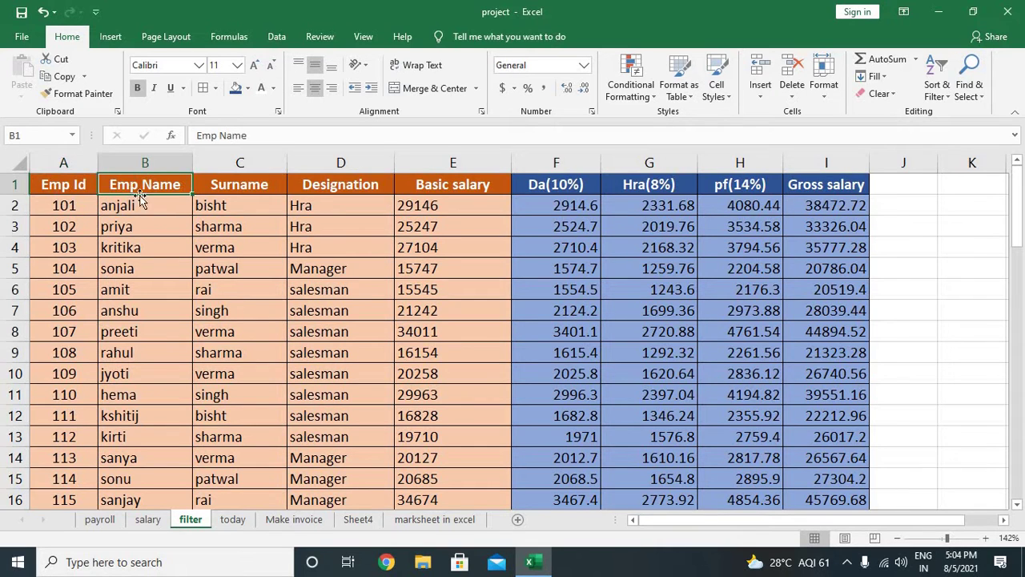
{"action": "left_click", "coordinate": [224, 201]}
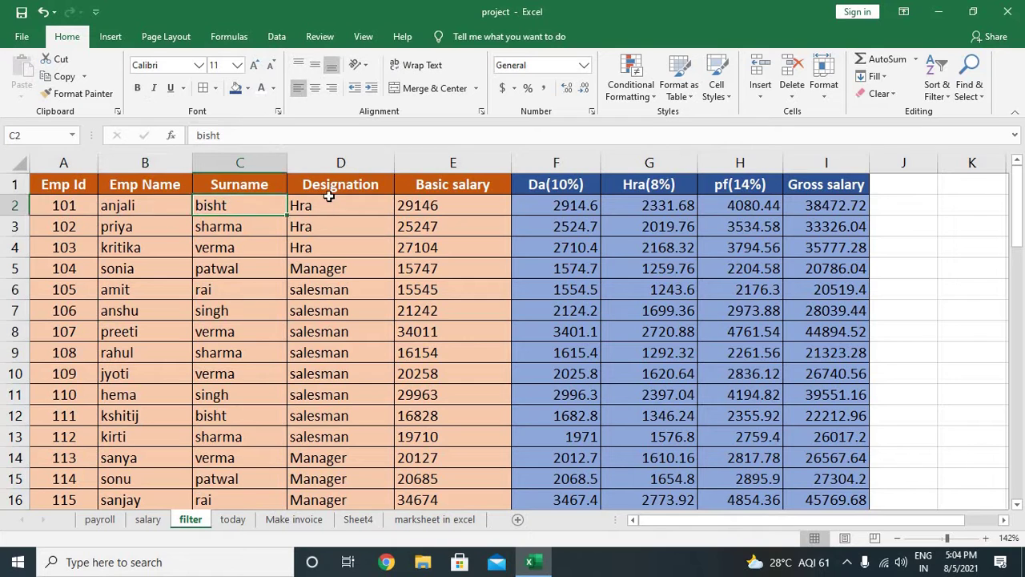
{"action": "left_click_drag", "start_coordinate": [331, 192], "coordinate": [340, 457]}
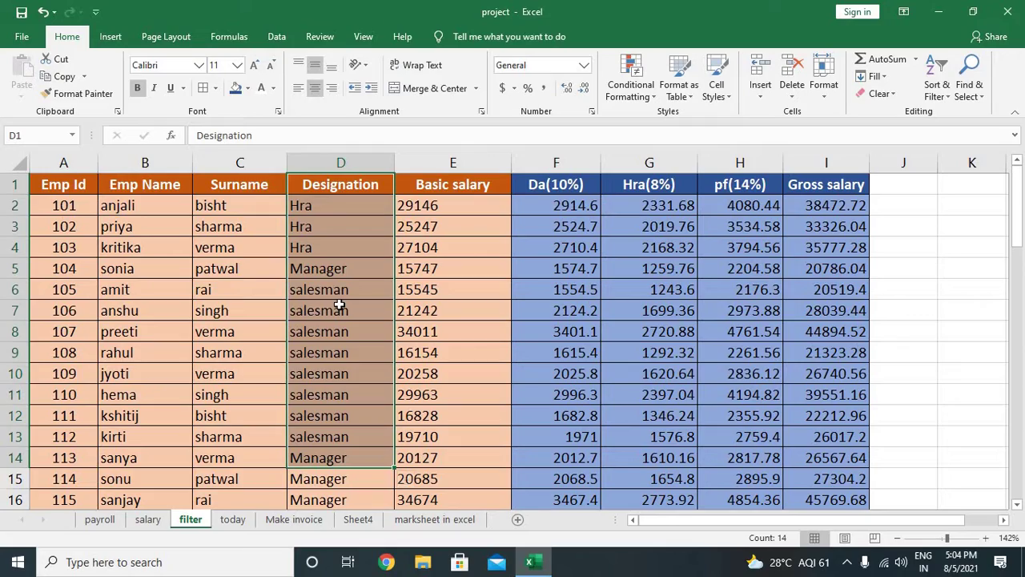
{"action": "scroll", "coordinate": [360, 417], "scroll_direction": "down", "scroll_amount": 5}
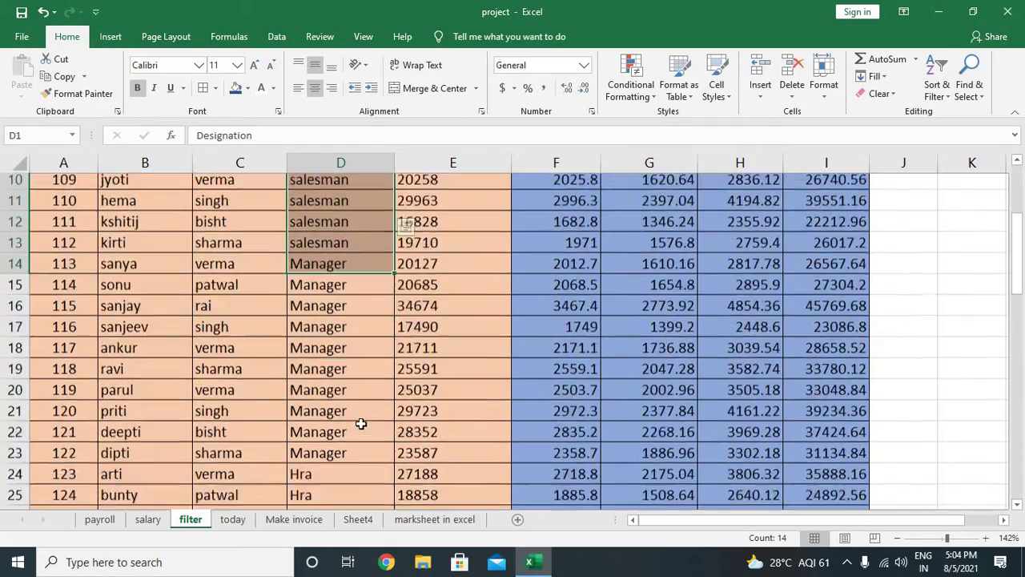
{"action": "scroll", "coordinate": [359, 422], "scroll_direction": "down", "scroll_amount": 1}
{"action": "scroll", "coordinate": [360, 422], "scroll_direction": "down", "scroll_amount": 1}
{"action": "scroll", "coordinate": [359, 421], "scroll_direction": "up", "scroll_amount": 3}
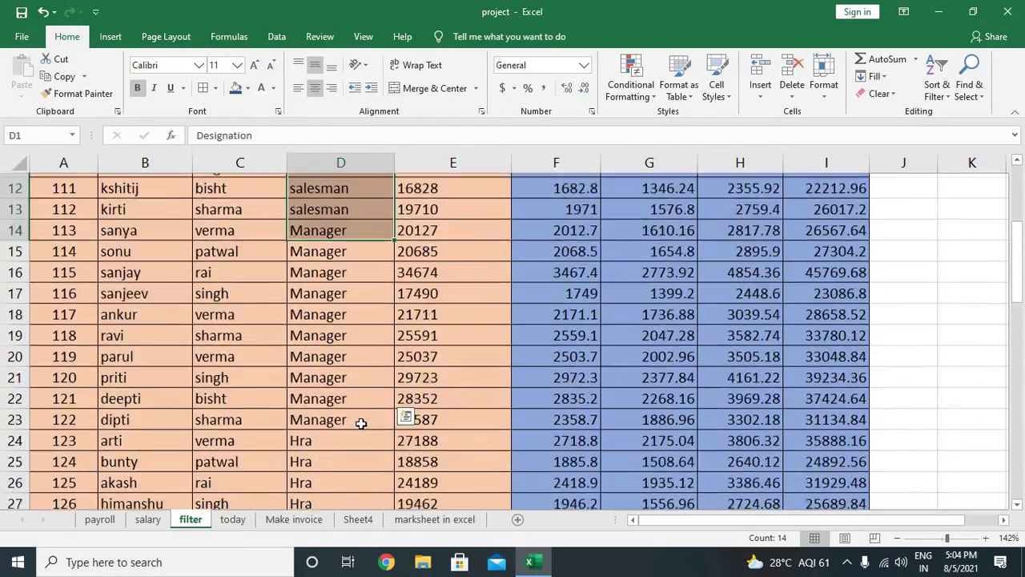
{"action": "scroll", "coordinate": [360, 422], "scroll_direction": "up", "scroll_amount": 4}
{"action": "left_click_drag", "start_coordinate": [458, 205], "coordinate": [466, 446]}
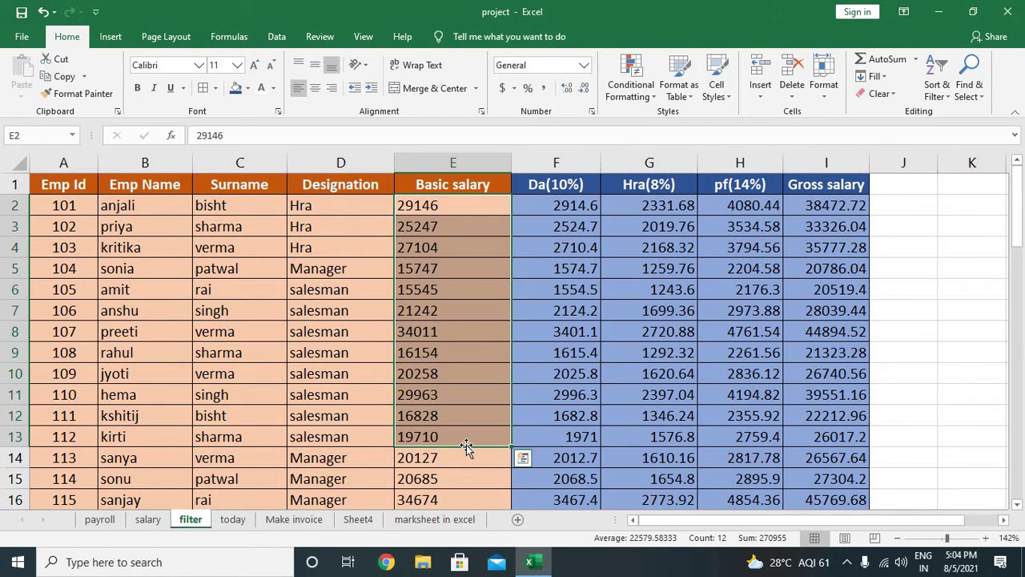
Inspect the formulas behind the first Da(10%), Hra(8%) and pf(14%) values.
{"action": "left_click", "coordinate": [564, 205]}
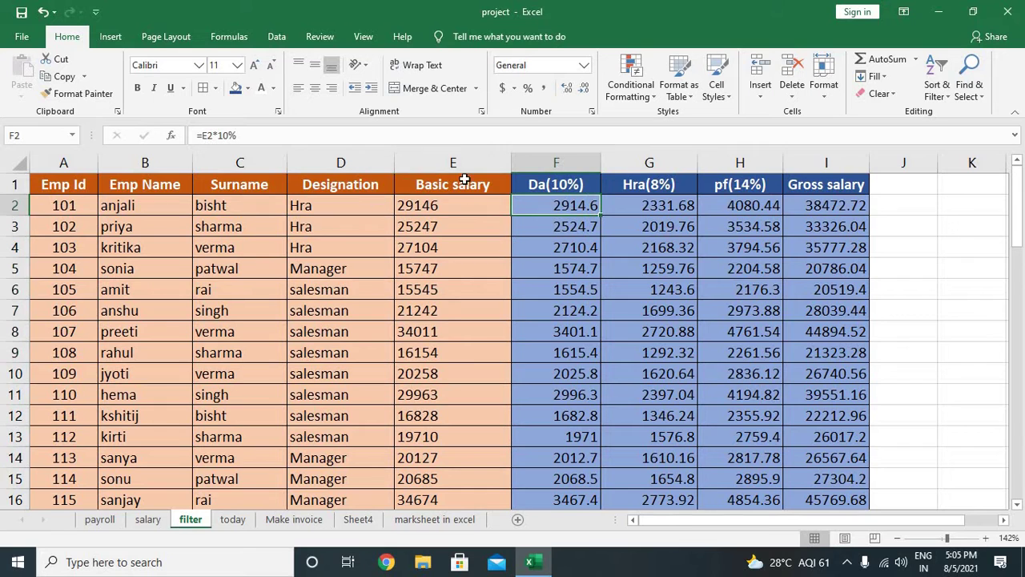
{"action": "double_click", "coordinate": [561, 205]}
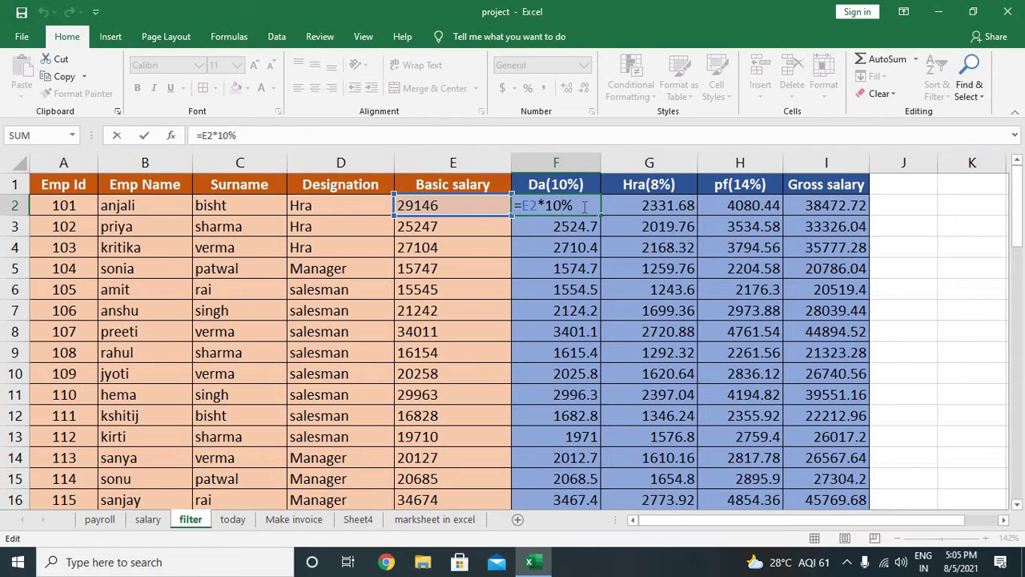
{"action": "key", "text": "Escape"}
{"action": "key", "text": "Right"}
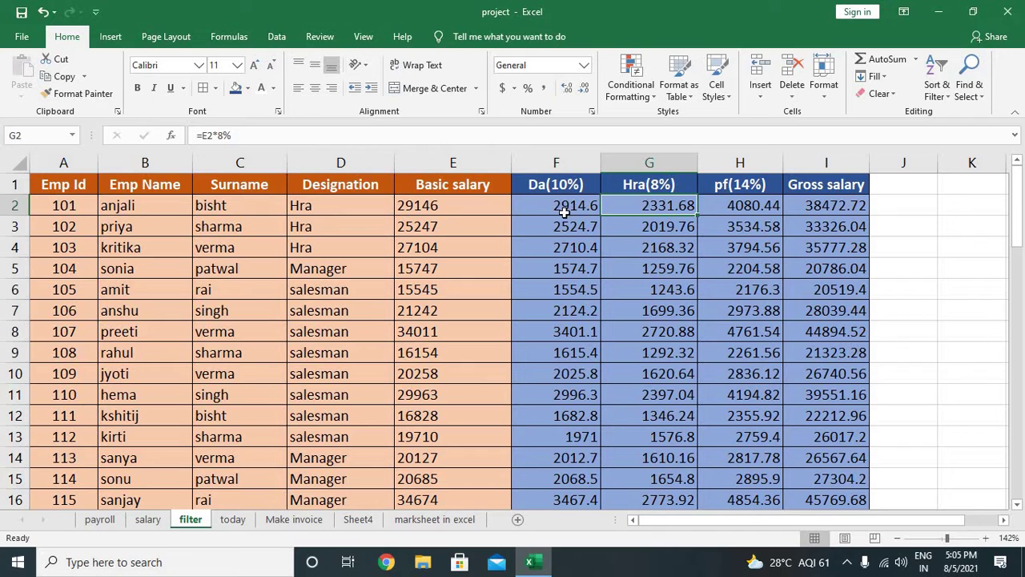
{"action": "double_click", "coordinate": [662, 205]}
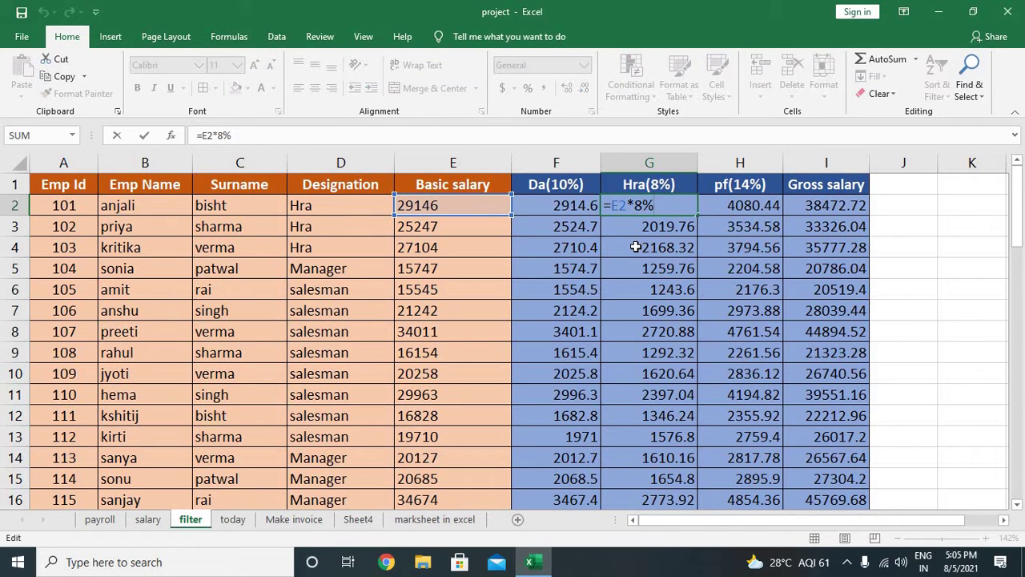
{"action": "key", "text": "Escape"}
{"action": "key", "text": "Right"}
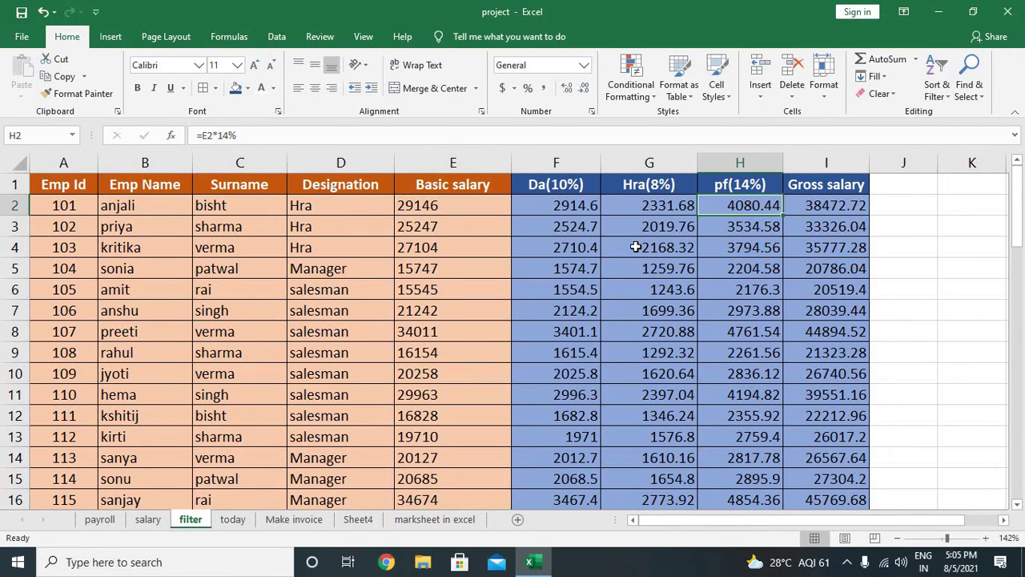
{"action": "double_click", "coordinate": [756, 205]}
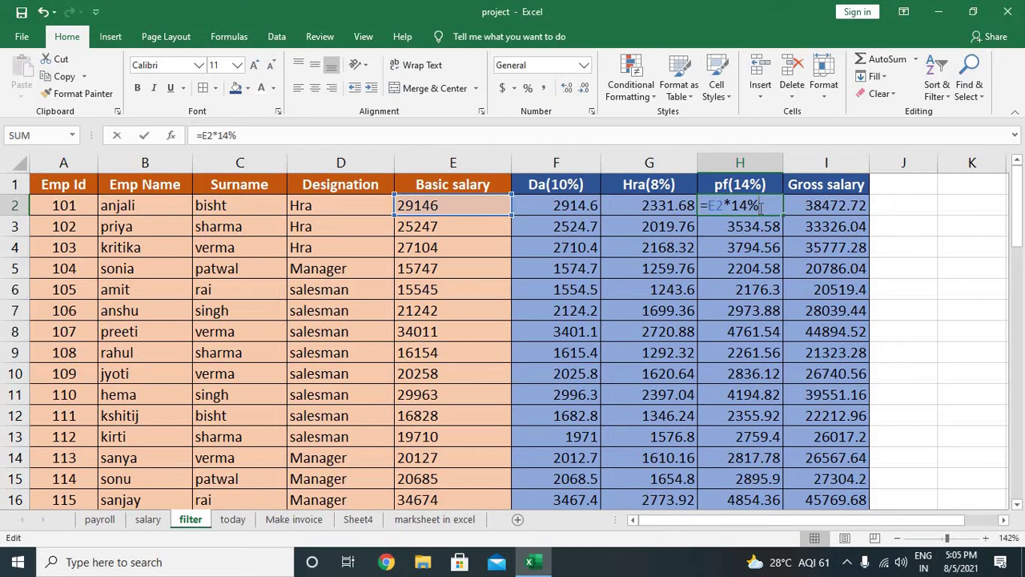
{"action": "key", "text": "Escape"}
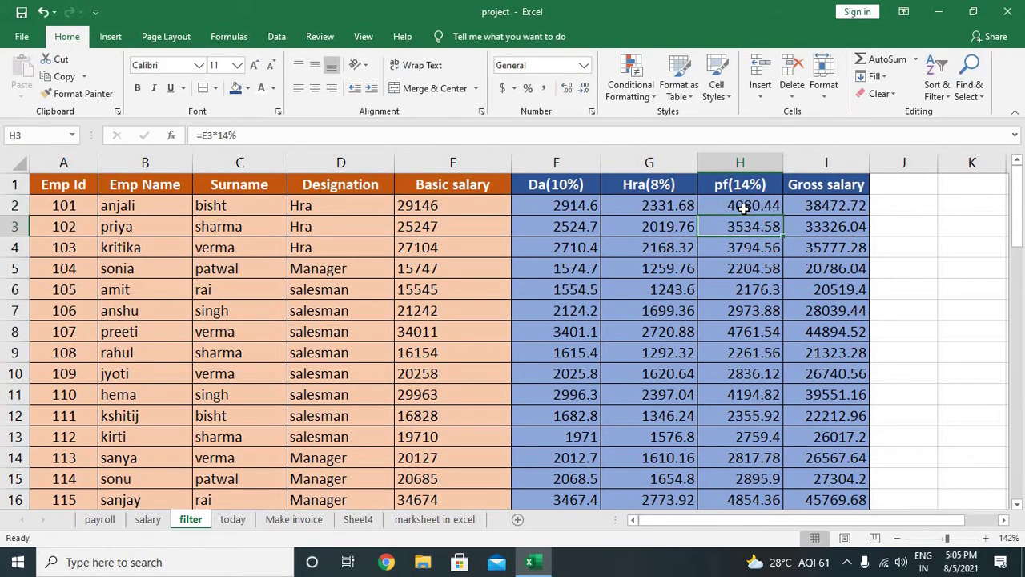
Check the SUM formula behind Gross salary, then return to the Emp Id heading.
{"action": "key", "text": "Right"}
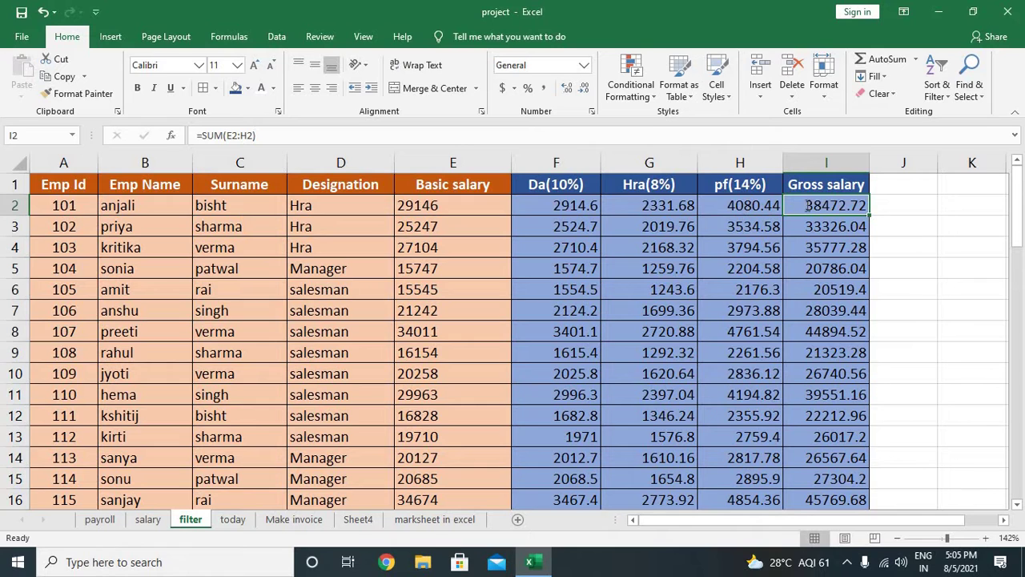
{"action": "double_click", "coordinate": [808, 205]}
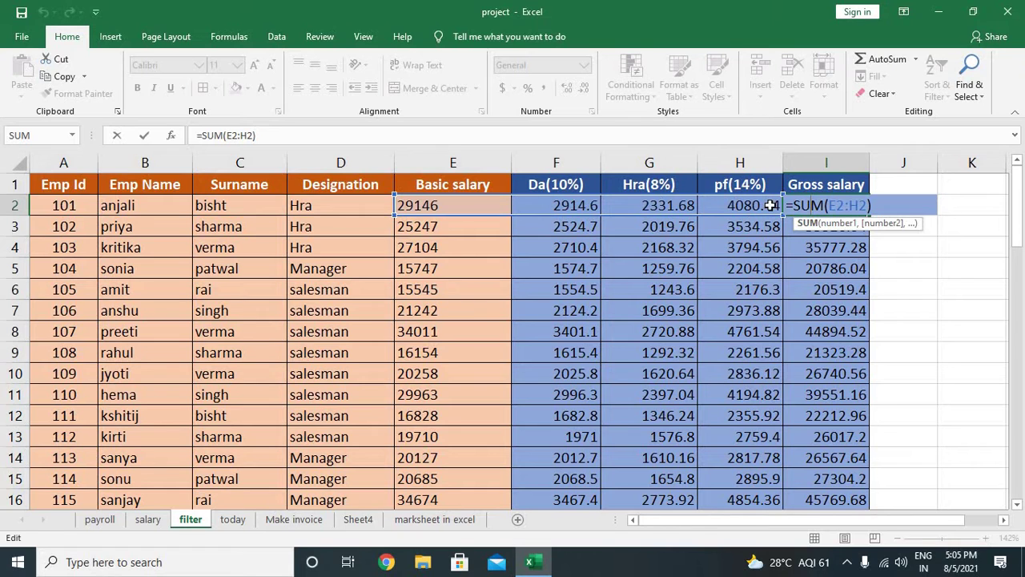
{"action": "key", "text": "Return"}
{"action": "key", "text": "Up"}
{"action": "key", "text": "Up"}
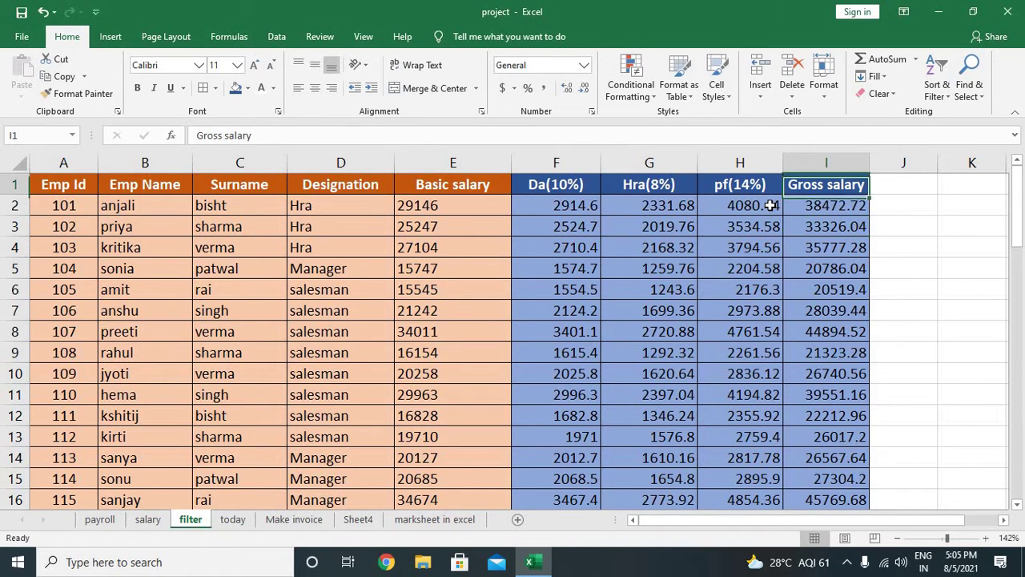
{"action": "key", "text": "Left"}
{"action": "key", "text": "Left"}
{"action": "key", "text": "Left"}
{"action": "key", "text": "Left"}
{"action": "key", "text": "Left"}
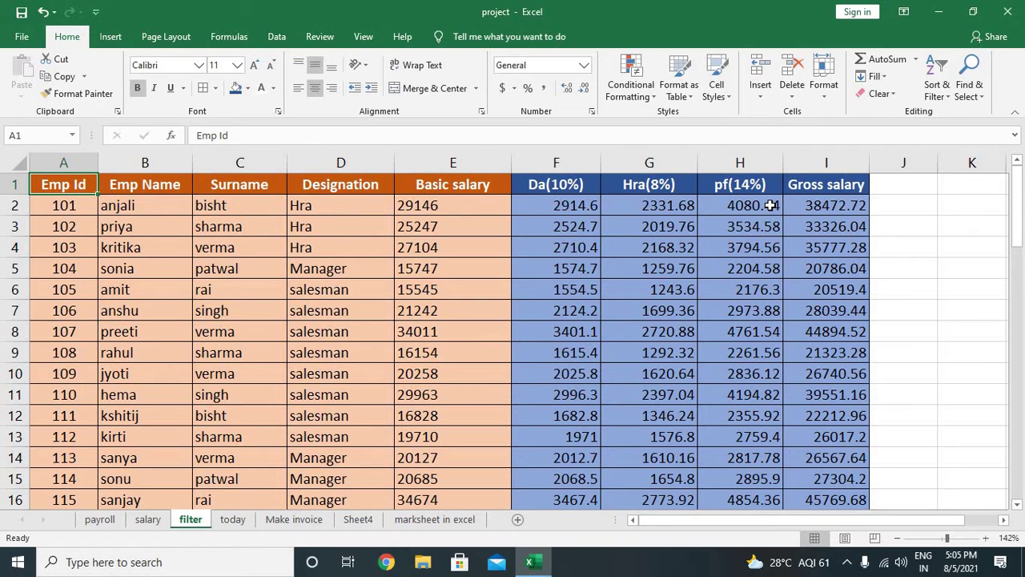
Select the table A1:I65 and turn on Filter for every column heading.
{"action": "key", "text": "ctrl+shift+Down"}
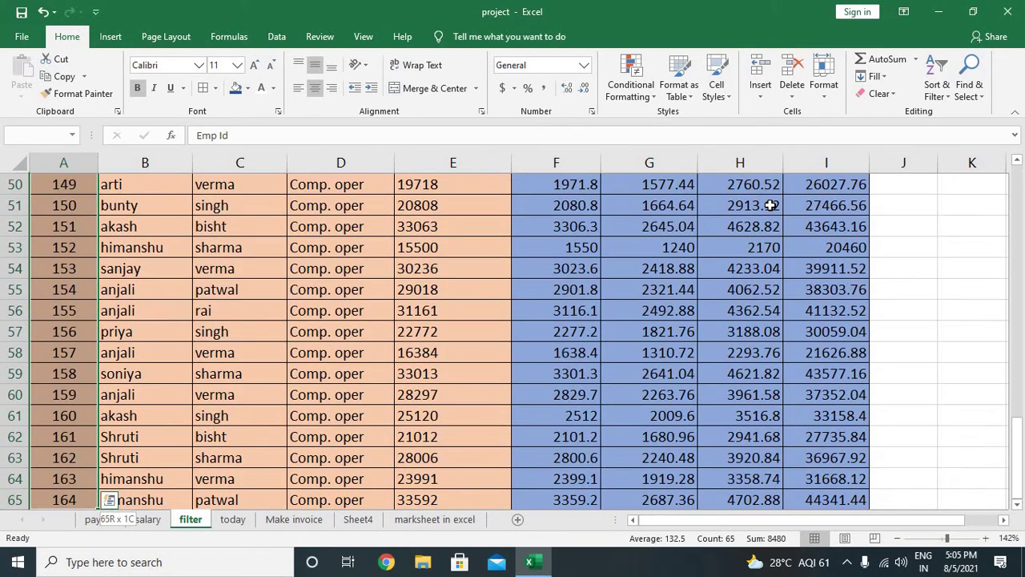
{"action": "key", "text": "ctrl+shift+Right"}
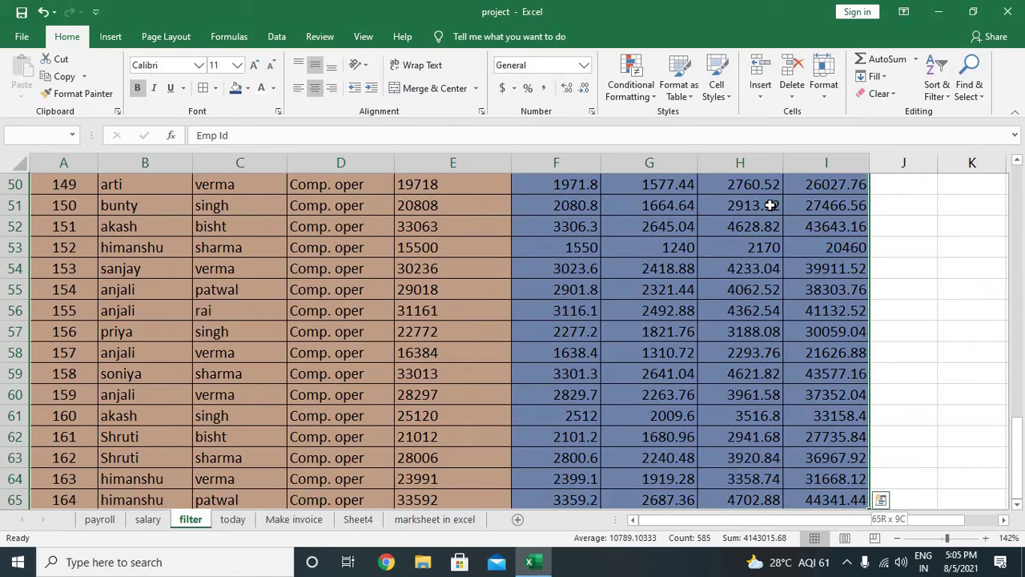
{"action": "scroll", "coordinate": [766, 208], "scroll_direction": "up", "scroll_amount": 2}
{"action": "scroll", "coordinate": [765, 207], "scroll_direction": "up", "scroll_amount": 1}
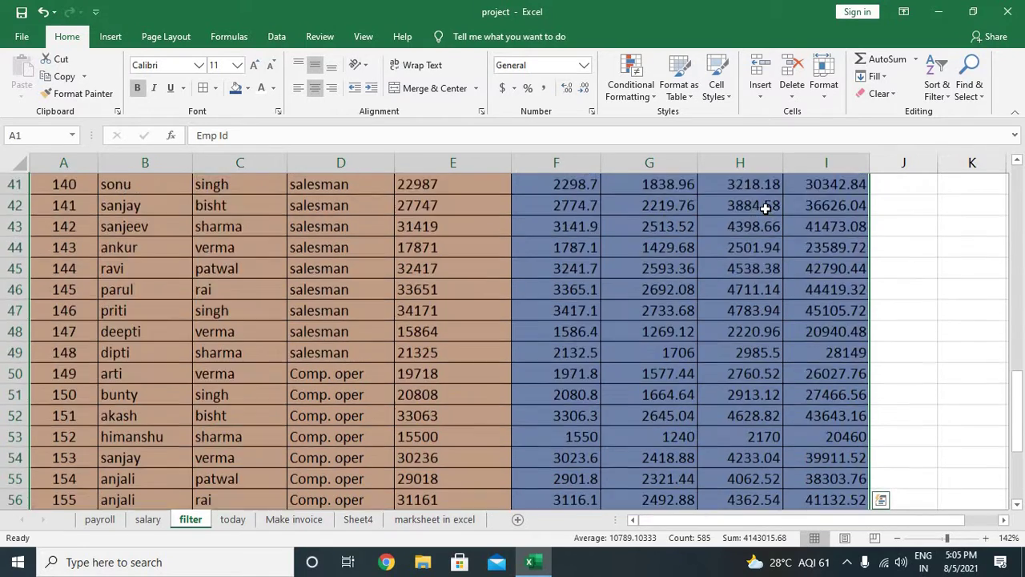
{"action": "scroll", "coordinate": [765, 208], "scroll_direction": "up", "scroll_amount": 4}
{"action": "scroll", "coordinate": [765, 207], "scroll_direction": "up", "scroll_amount": 9}
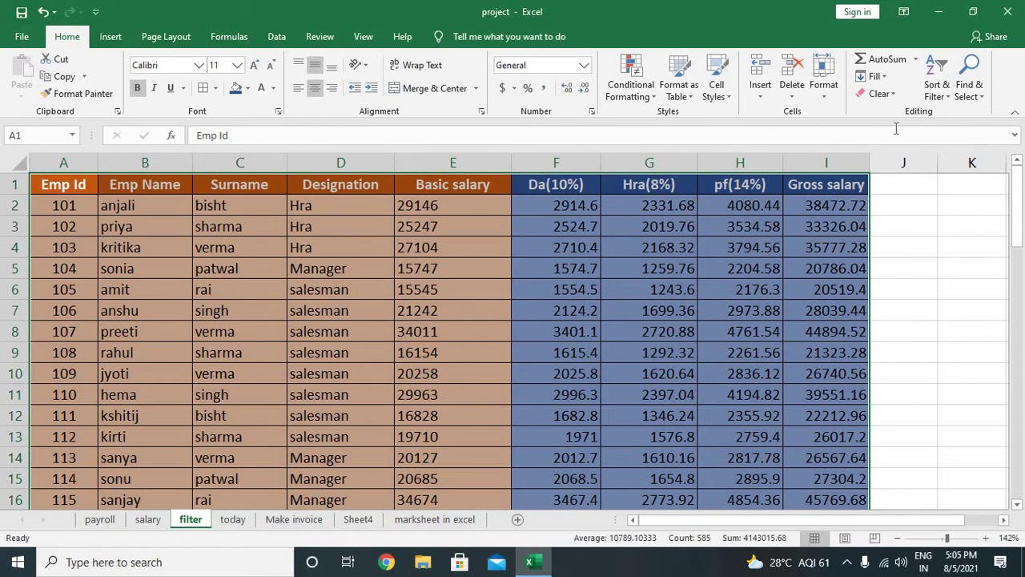
{"action": "left_click", "coordinate": [937, 95]}
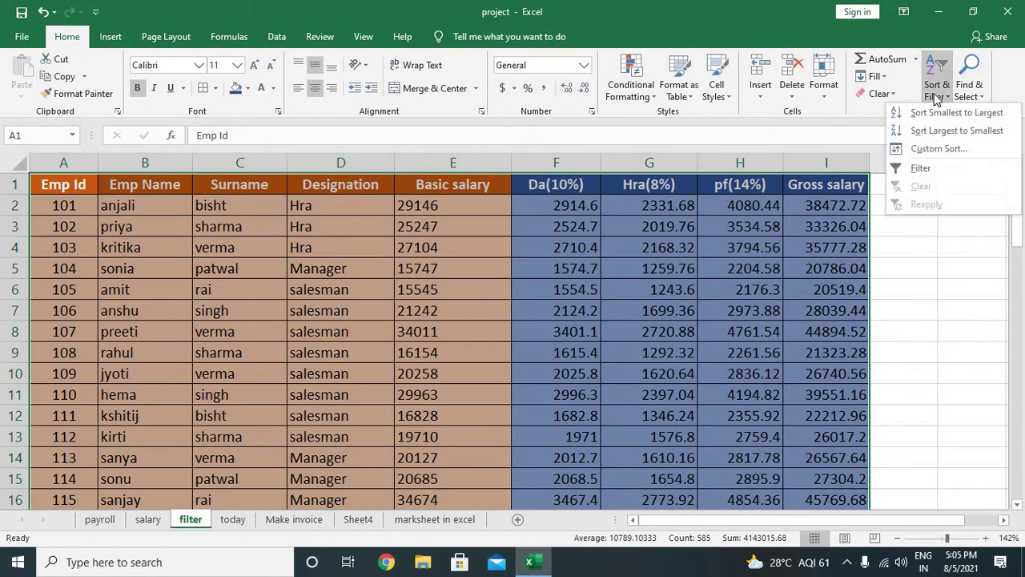
{"action": "left_click", "coordinate": [924, 168]}
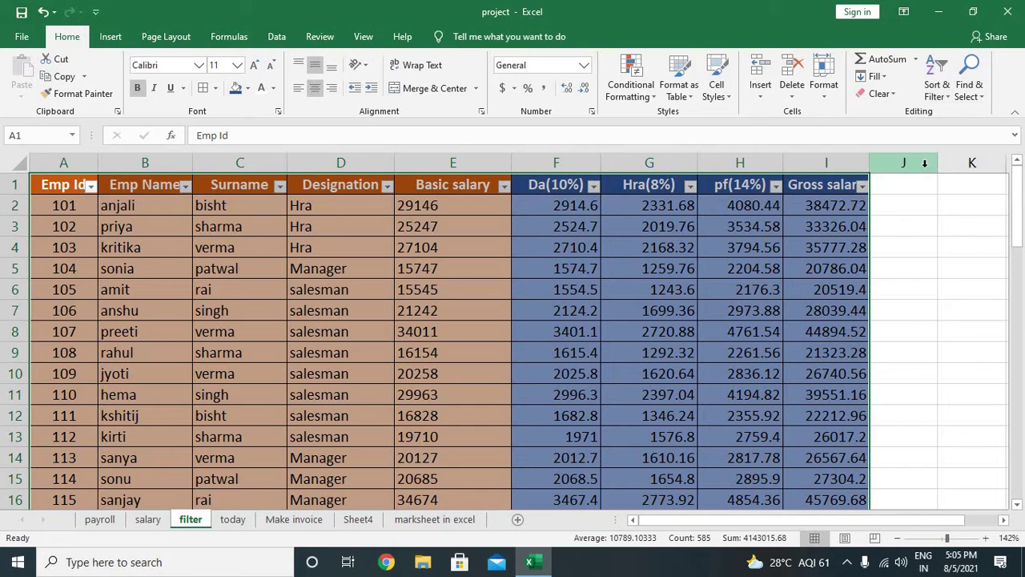
{"action": "left_click", "coordinate": [912, 251]}
{"action": "scroll", "coordinate": [918, 269], "scroll_direction": "right", "scroll_amount": 1}
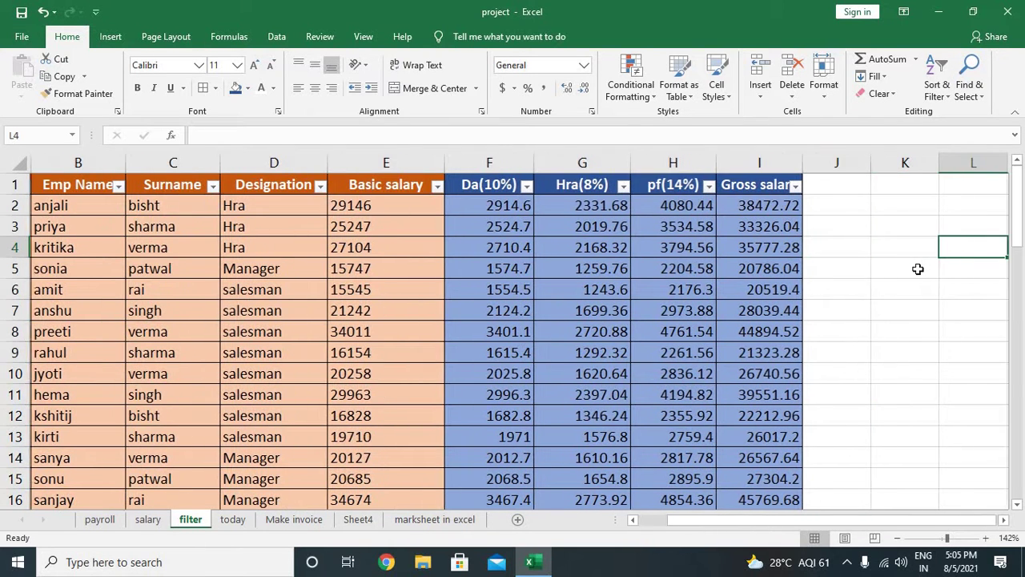
Enter the shortcut note in K4 and 'Add and remove filter' in L4.
{"action": "key", "text": "Right"}
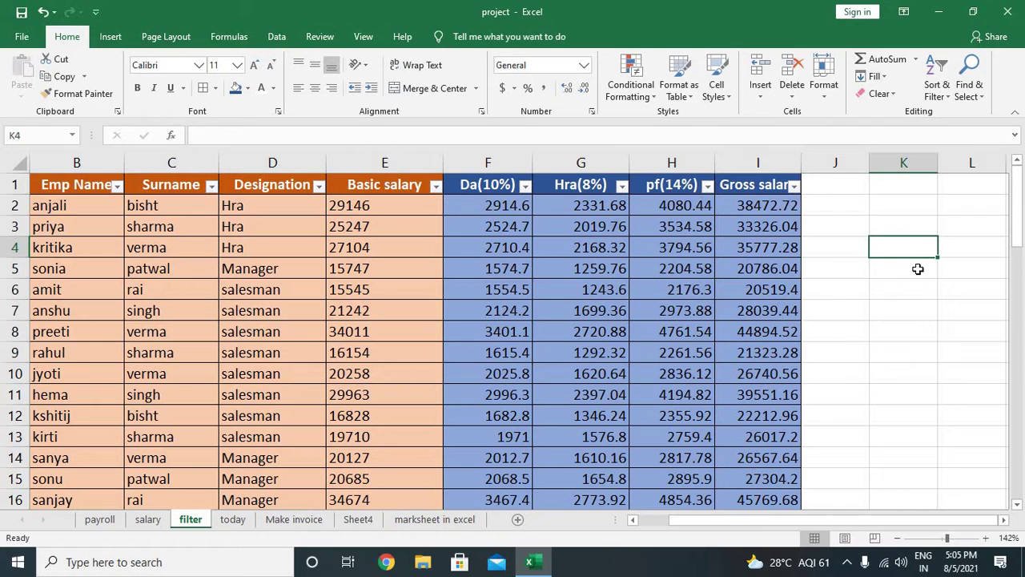
{"action": "type", "text": "ctrl"}
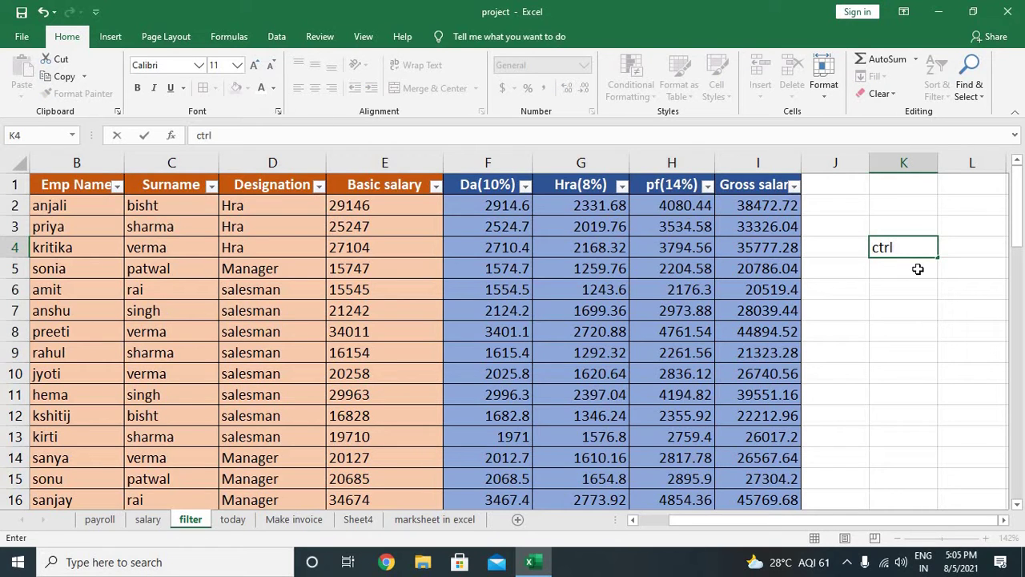
{"action": "type", "text": "sh"}
{"action": "type", "text": "ift+l"}
{"action": "key", "text": "Tab"}
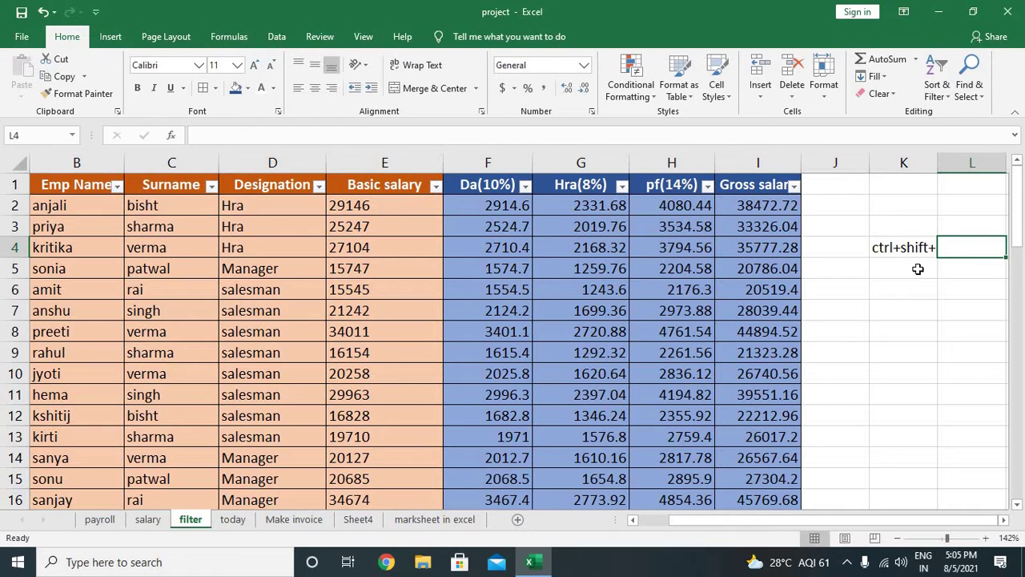
{"action": "type", "text": "Add "}
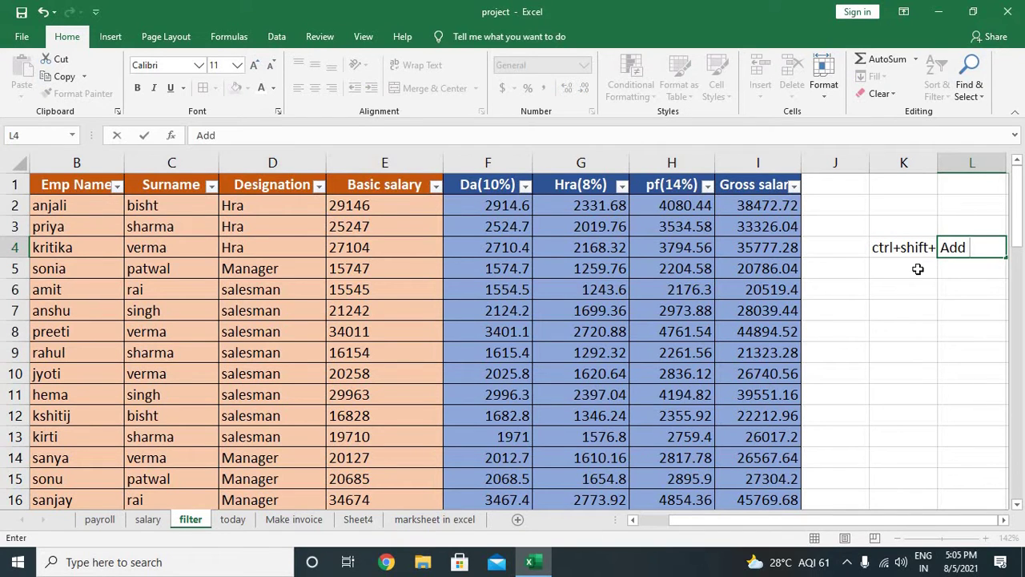
{"action": "type", "text": "and re"}
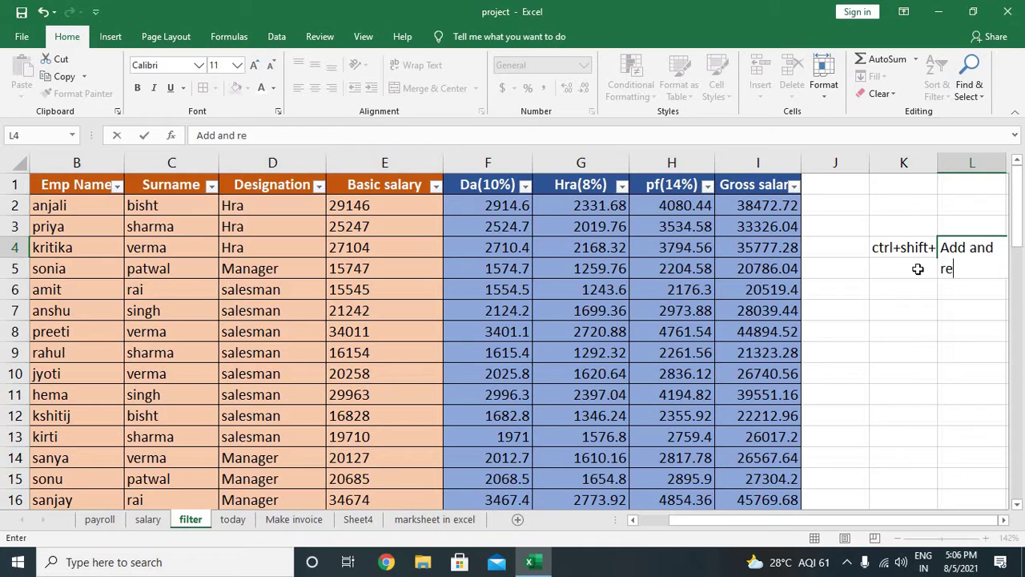
{"action": "type", "text": "move"}
{"action": "type", "text": " filter"}
{"action": "key", "text": "Return"}
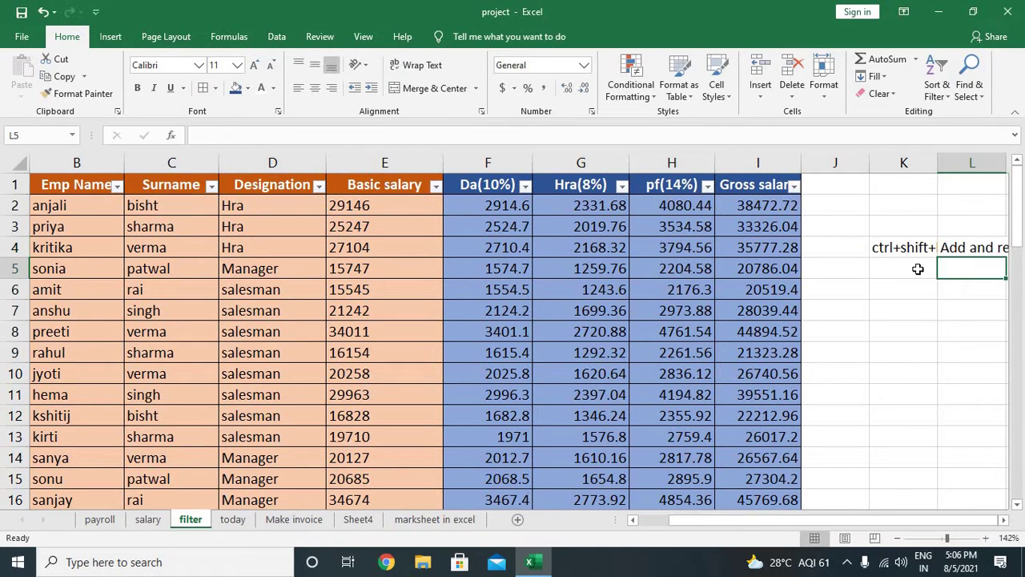
Correct K4 to 'ctrl+shift+L' and autofit columns K and L to the notes.
{"action": "double_click", "coordinate": [941, 165]}
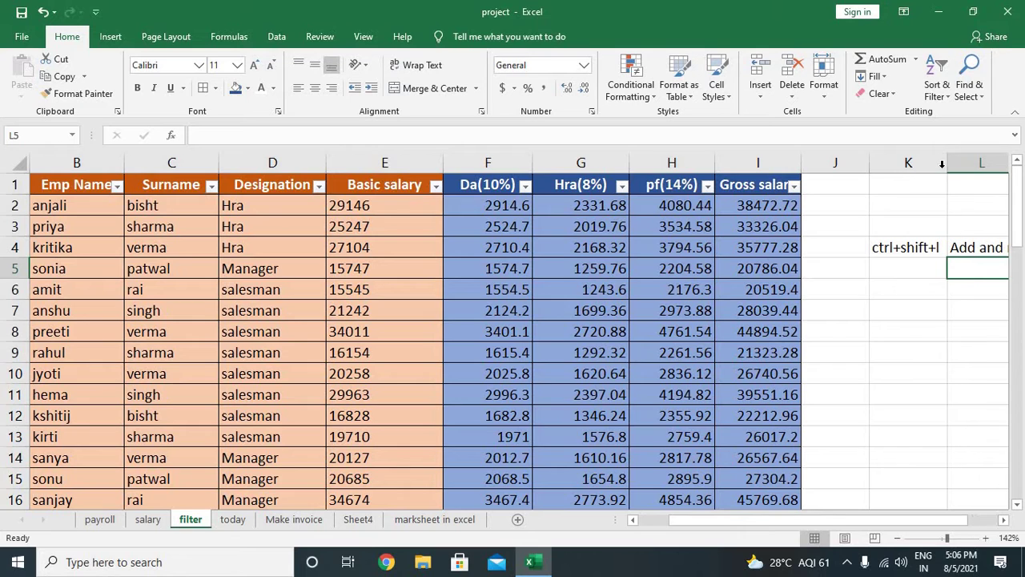
{"action": "double_click", "coordinate": [937, 246]}
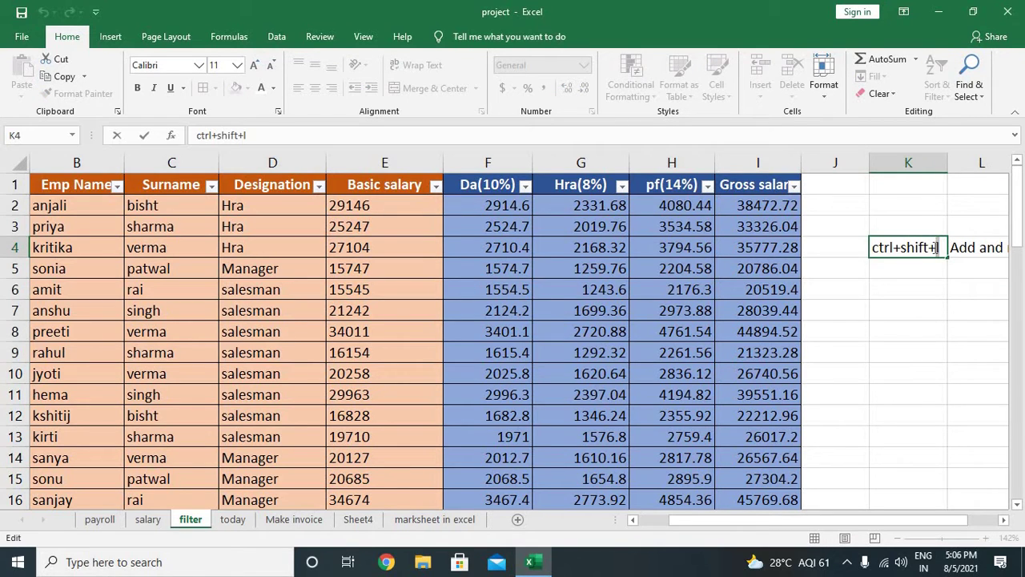
{"action": "key", "text": "BackSpace"}
{"action": "type", "text": "L"}
{"action": "key", "text": "Return"}
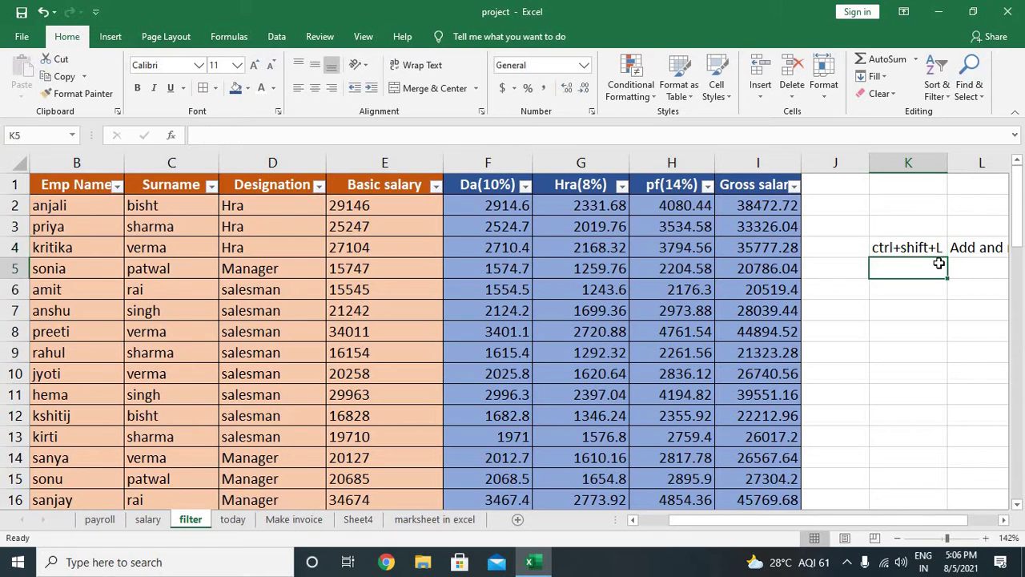
{"action": "key", "text": "Up"}
{"action": "key", "text": "Right"}
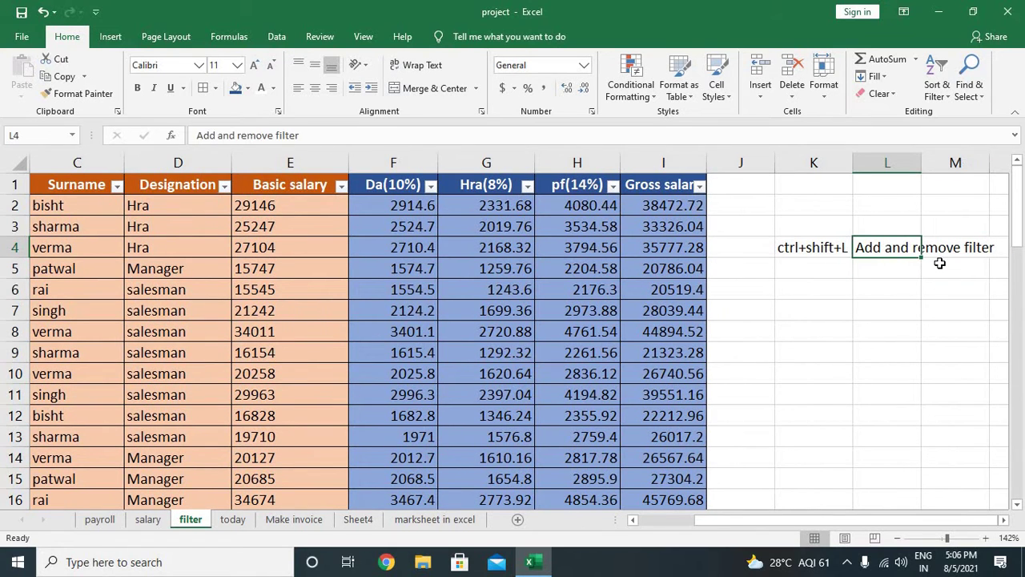
{"action": "double_click", "coordinate": [922, 162]}
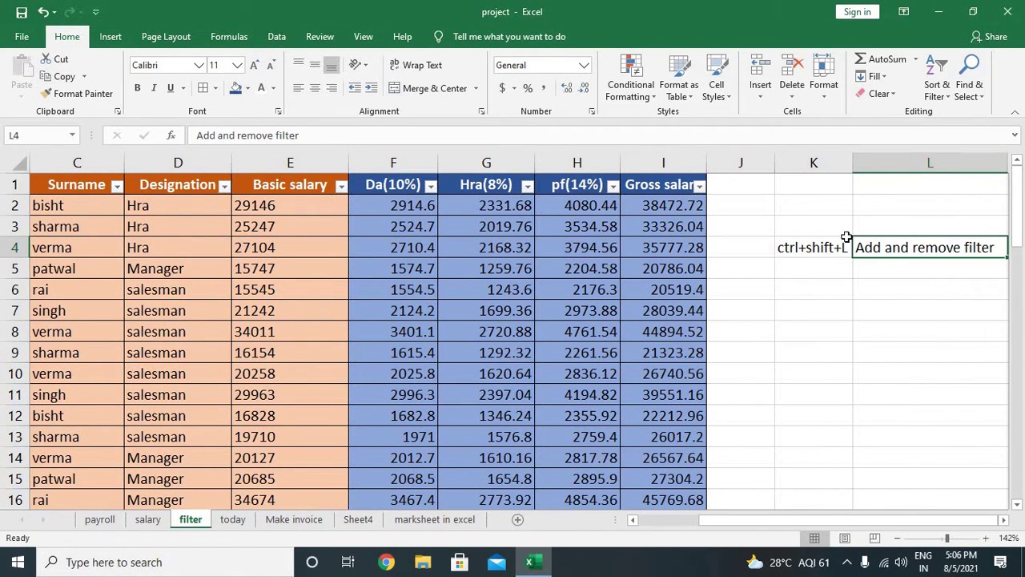
{"action": "left_click_drag", "start_coordinate": [826, 247], "coordinate": [898, 249]}
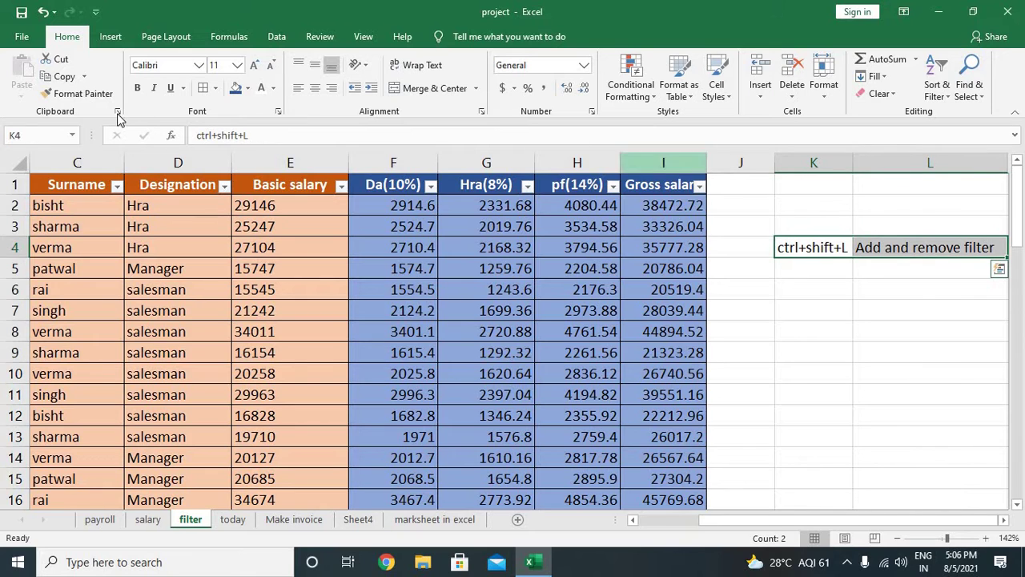
Give the note cells K4:L4 an orange fill and return to cell A1.
{"action": "left_click", "coordinate": [249, 91]}
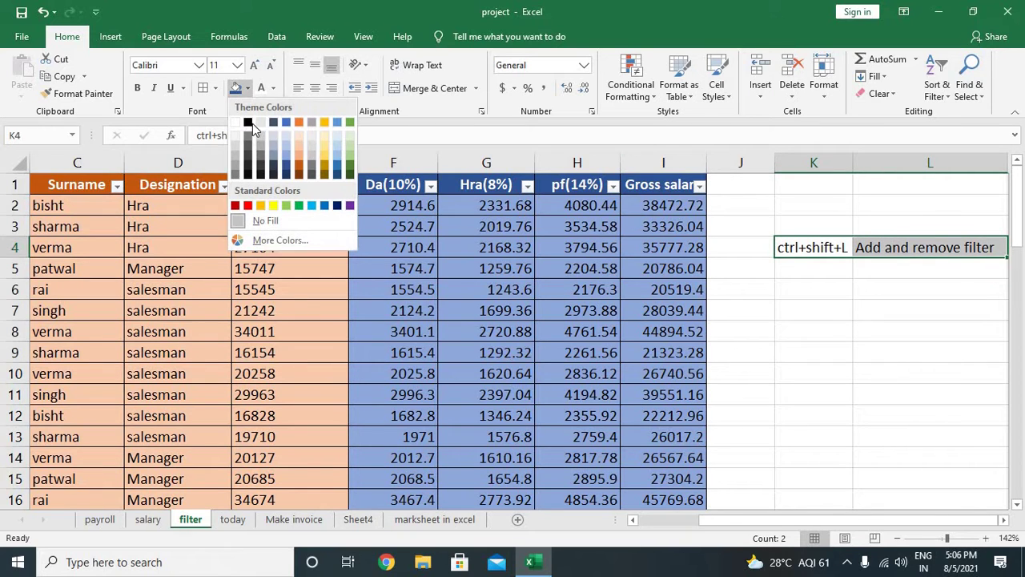
{"action": "left_click", "coordinate": [302, 165]}
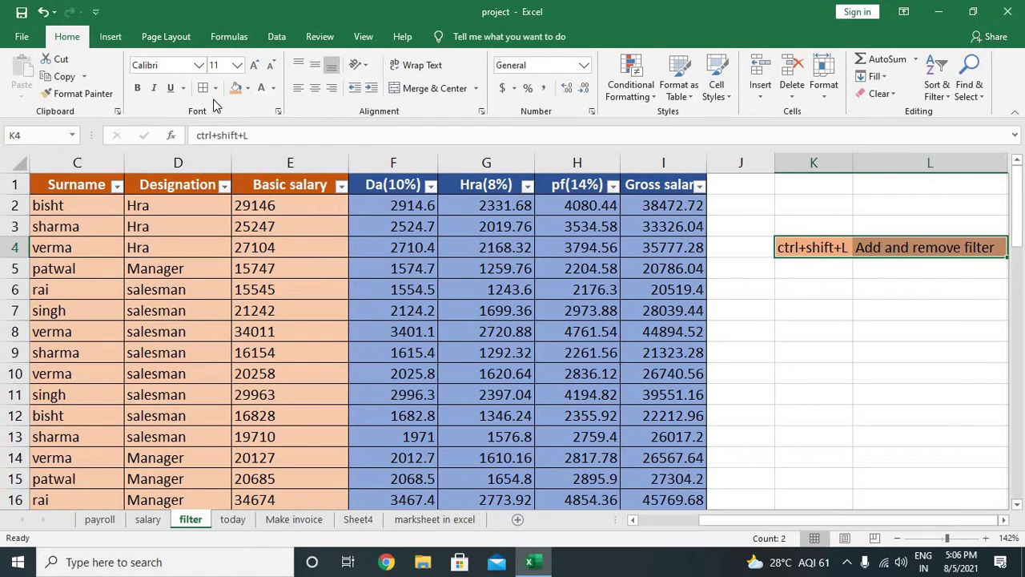
{"action": "left_click", "coordinate": [350, 256]}
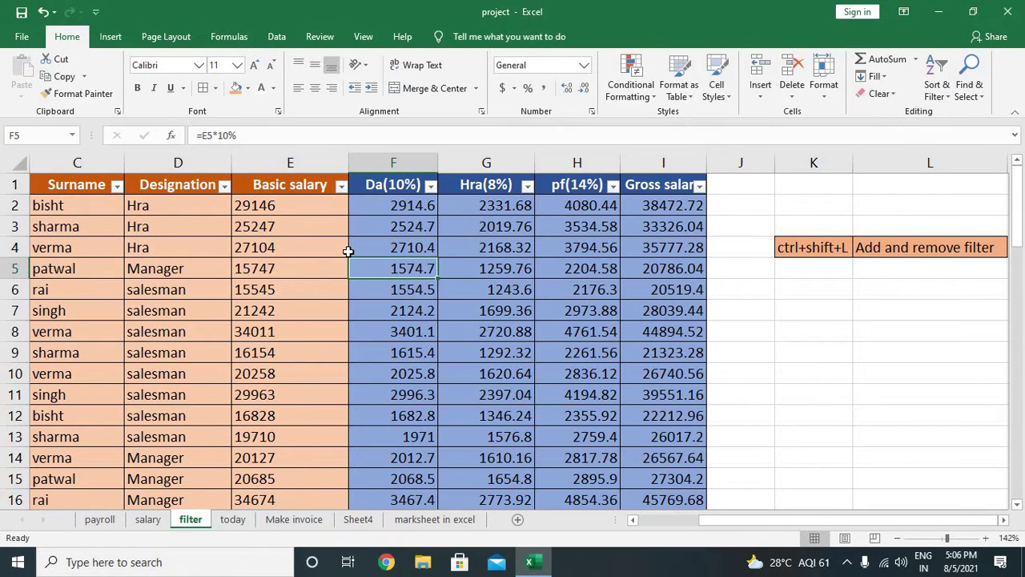
{"action": "key", "text": "Up"}
{"action": "key", "text": "Up"}
{"action": "key", "text": "Up"}
{"action": "key", "text": "Up"}
{"action": "key", "text": "Left"}
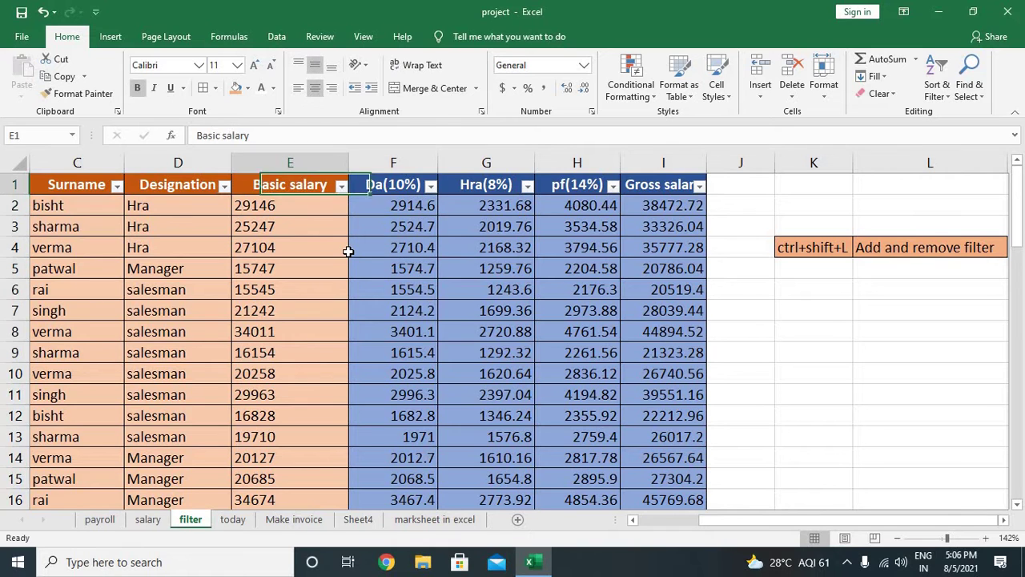
{"action": "key", "text": "ctrl+Home"}
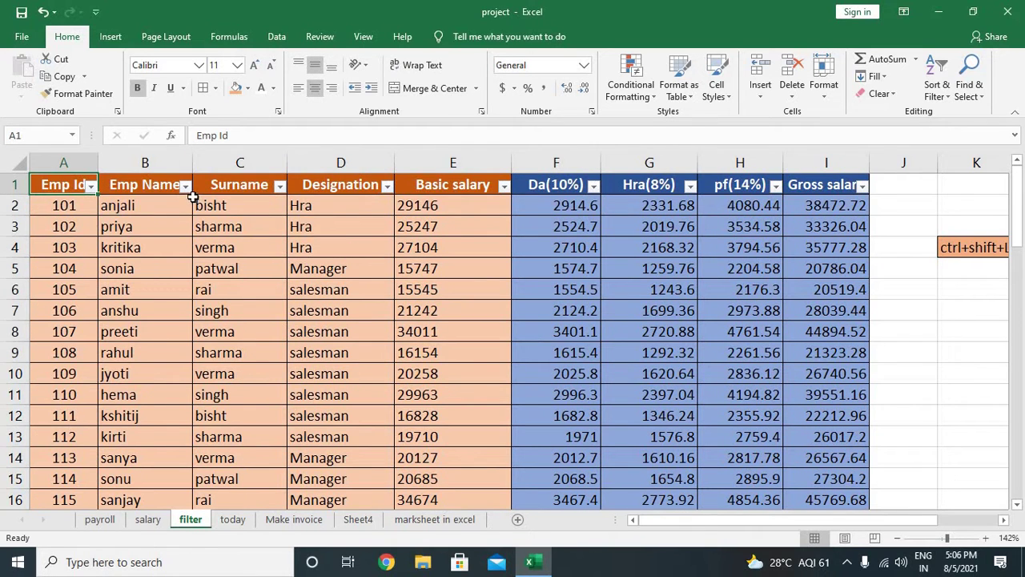
Filter Emp Name to show only anjali.
{"action": "left_click", "coordinate": [186, 186]}
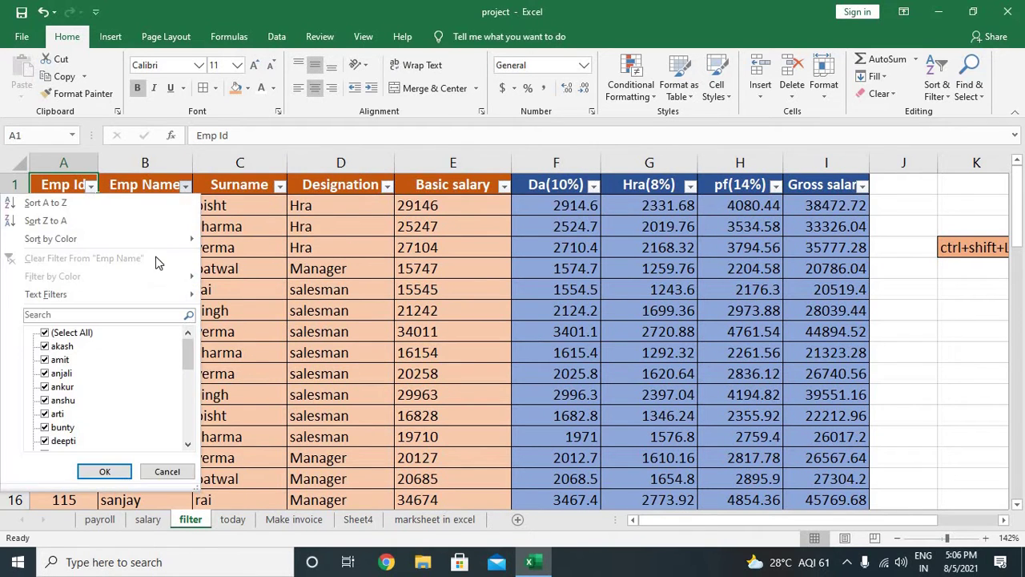
{"action": "left_click", "coordinate": [72, 334]}
{"action": "left_click", "coordinate": [53, 374]}
{"action": "left_click", "coordinate": [106, 471]}
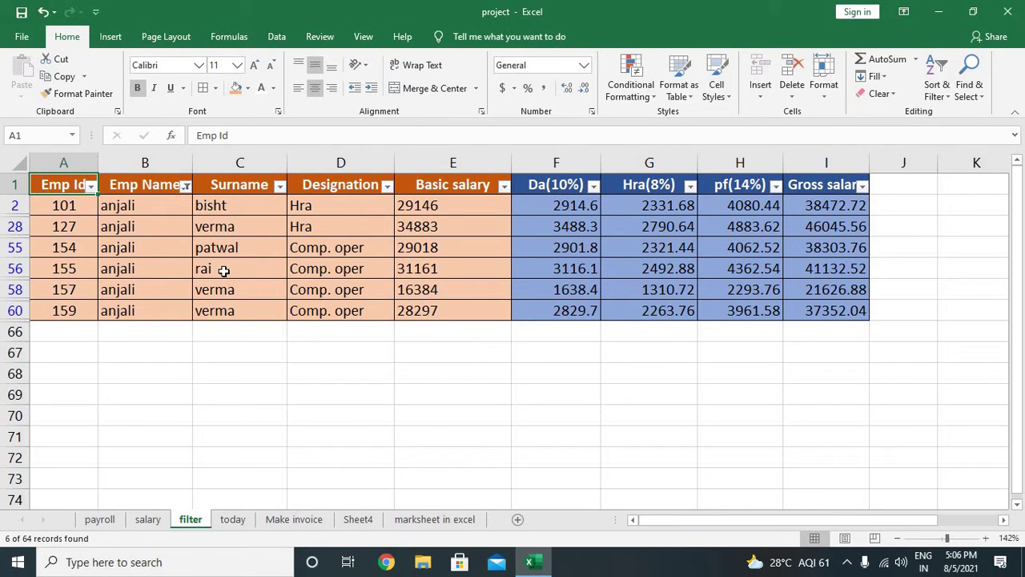
Review the surnames, designations and basic salaries of the six anjali rows.
{"action": "left_click_drag", "start_coordinate": [225, 290], "coordinate": [254, 318]}
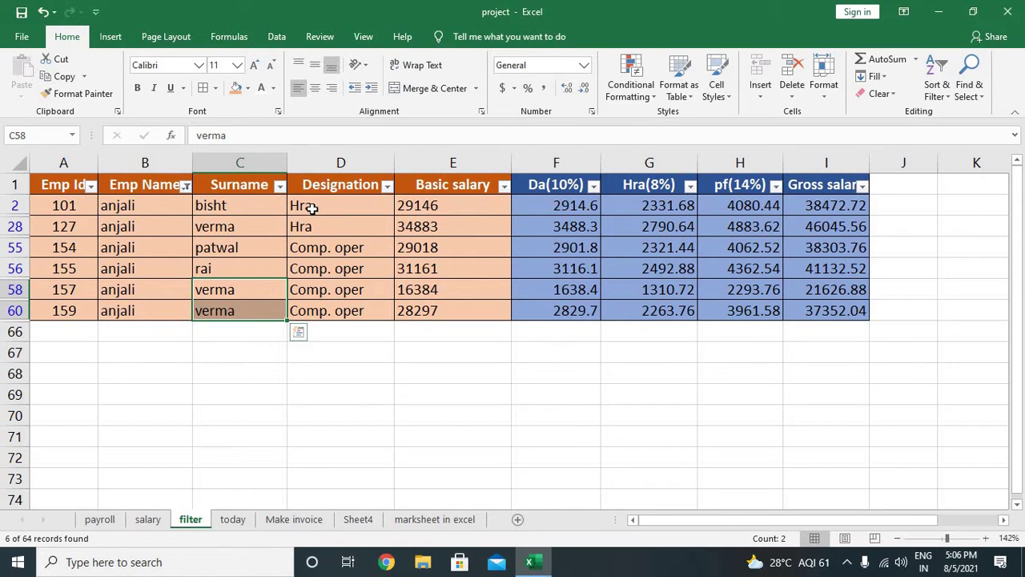
{"action": "left_click_drag", "start_coordinate": [312, 209], "coordinate": [318, 307]}
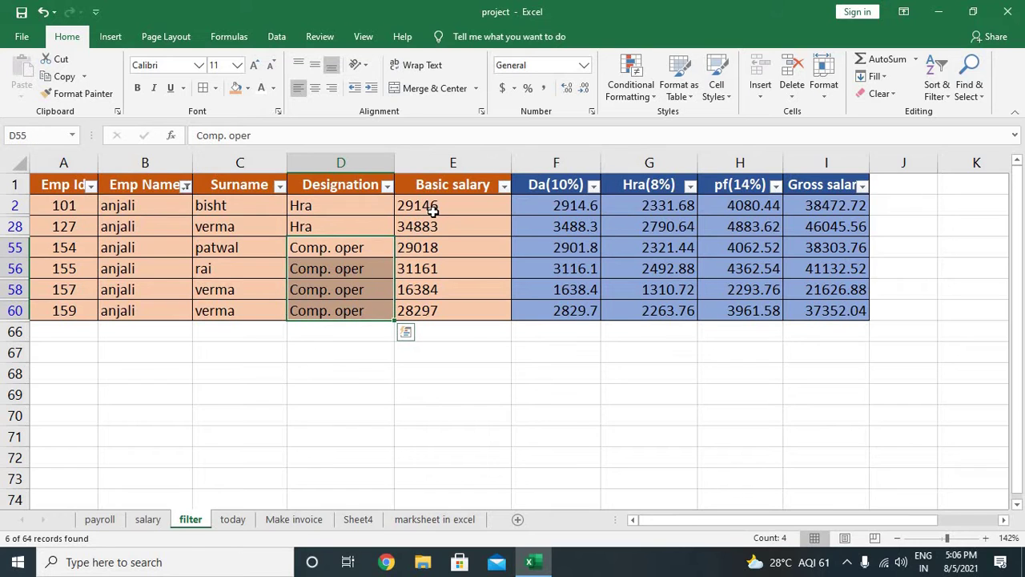
{"action": "left_click_drag", "start_coordinate": [434, 210], "coordinate": [440, 312]}
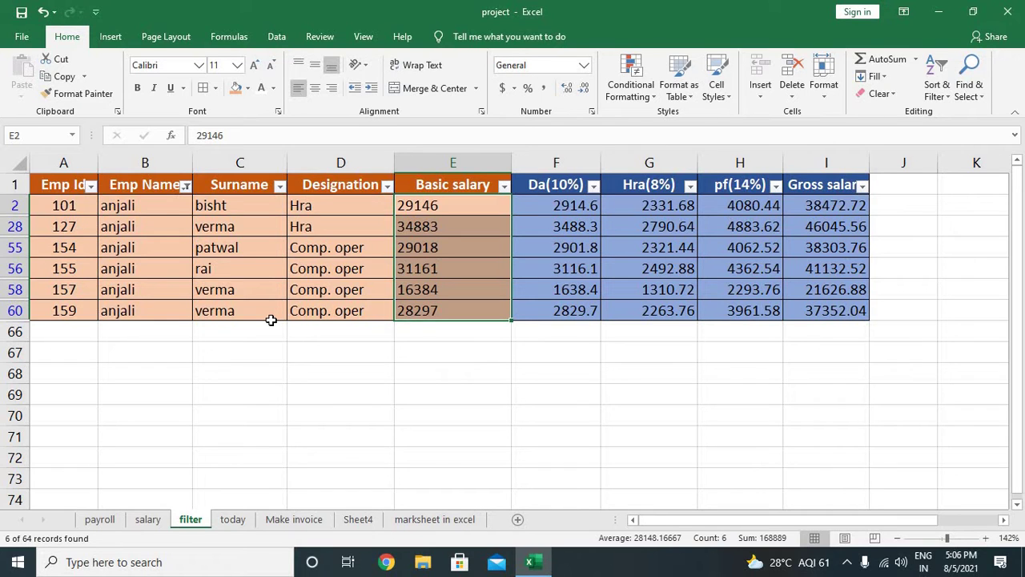
{"action": "left_click", "coordinate": [186, 186]}
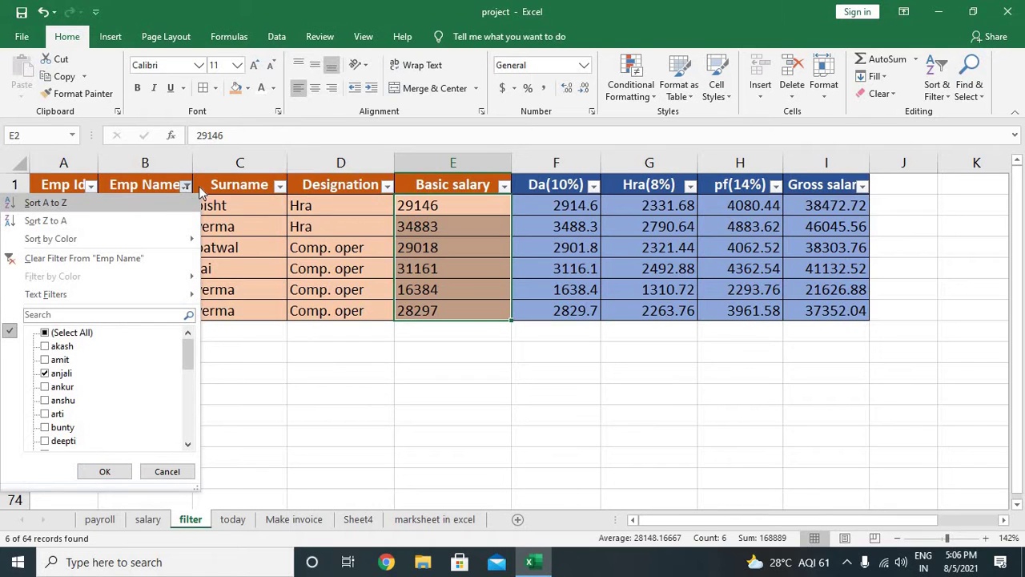
{"action": "left_click", "coordinate": [276, 194]}
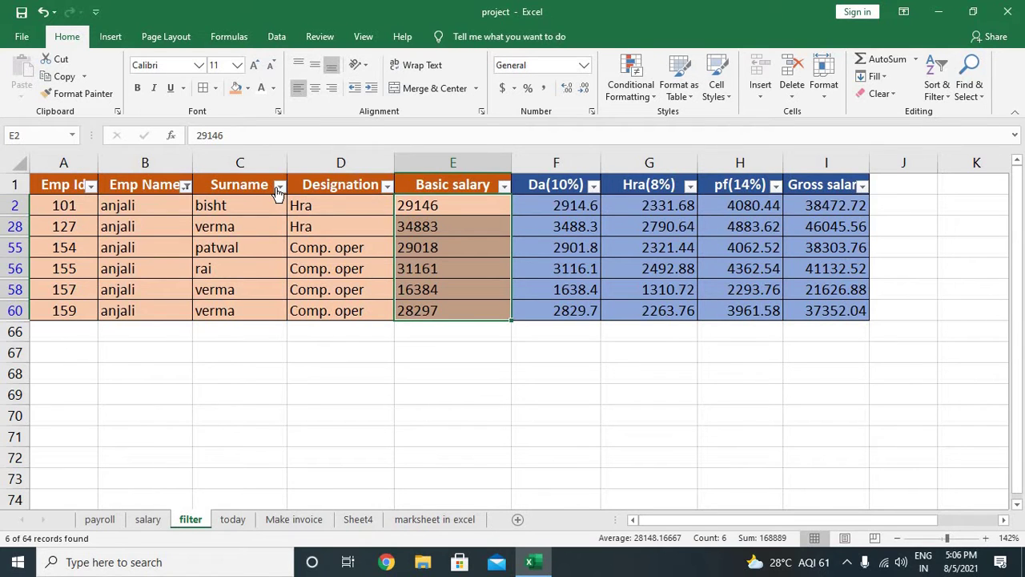
Filter Surname to show only verma.
{"action": "left_click", "coordinate": [278, 187]}
{"action": "left_click", "coordinate": [152, 335]}
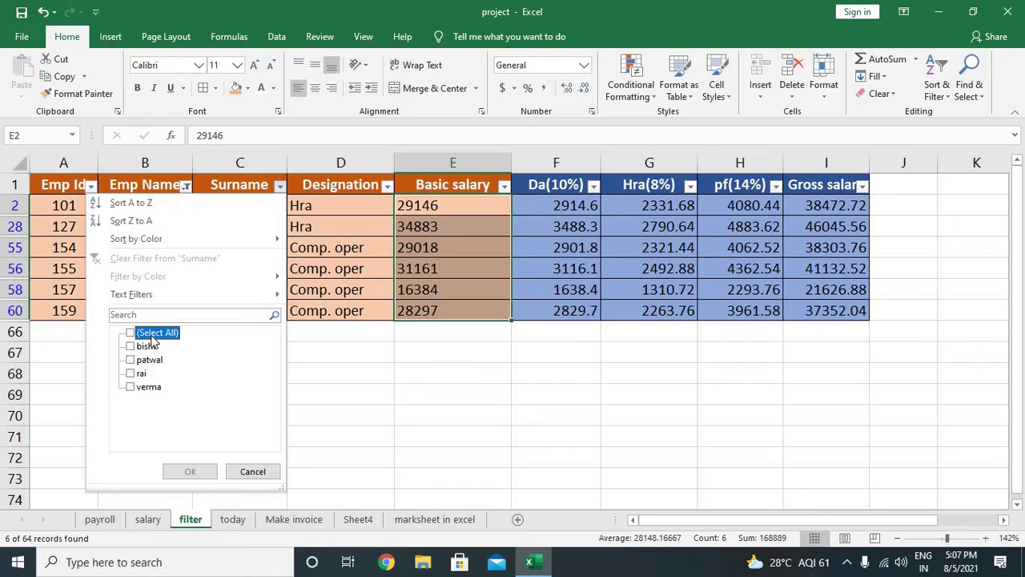
{"action": "left_click", "coordinate": [131, 388]}
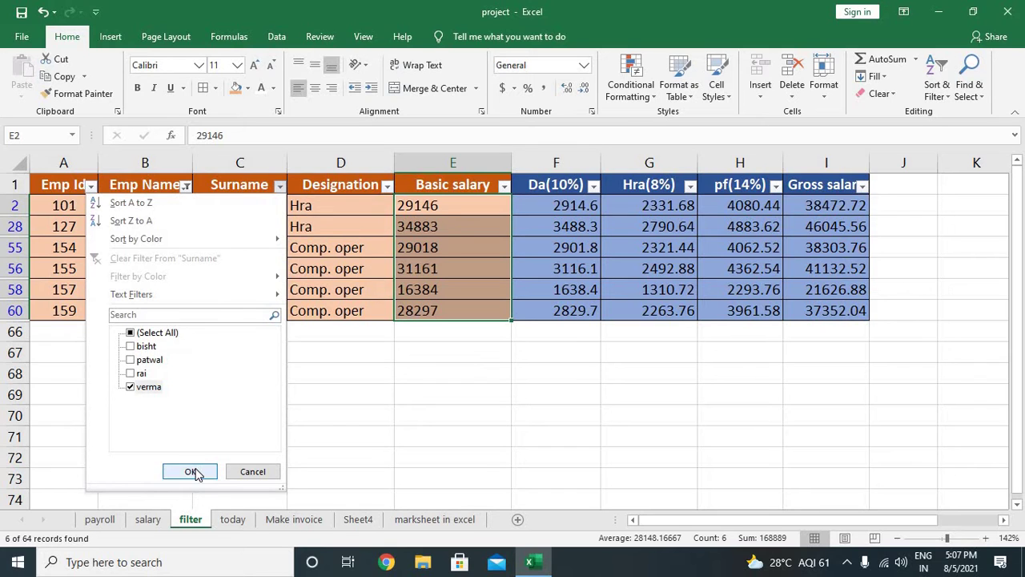
{"action": "left_click", "coordinate": [195, 473]}
Briefly add bisht to the Surname filter, then remove it again.
{"action": "left_click", "coordinate": [280, 187]}
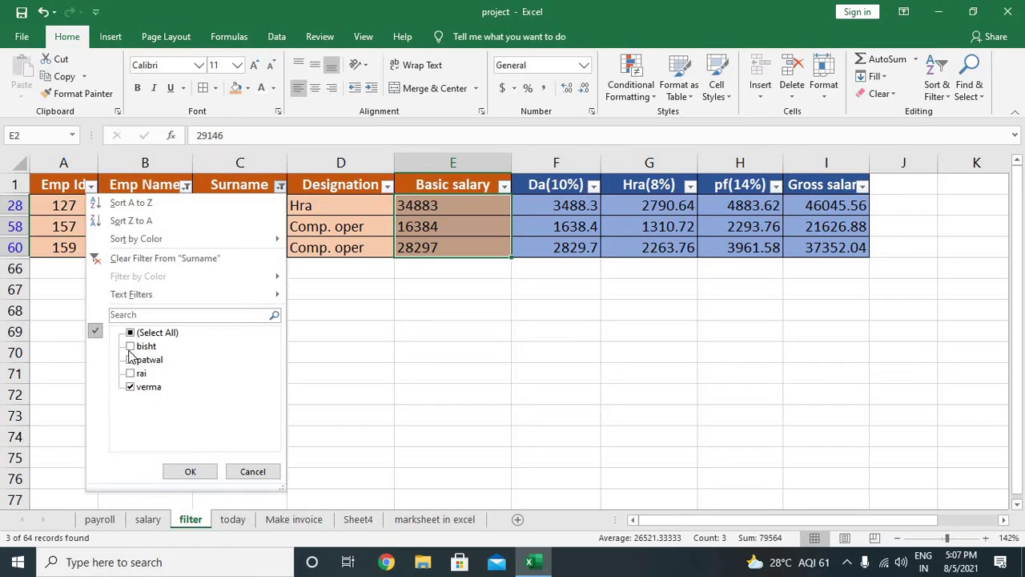
{"action": "left_click", "coordinate": [136, 347]}
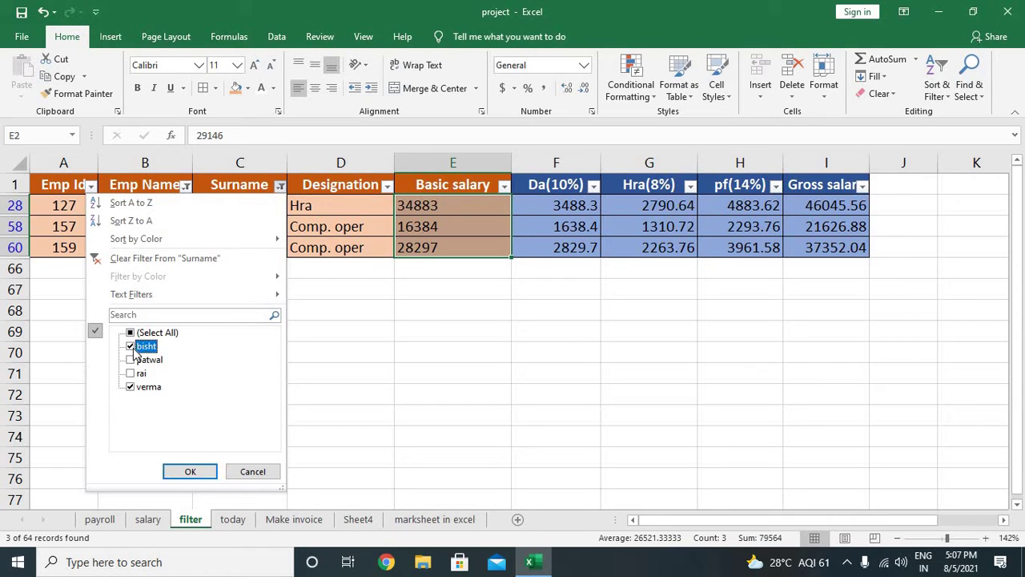
{"action": "left_click", "coordinate": [194, 472]}
{"action": "left_click", "coordinate": [280, 185]}
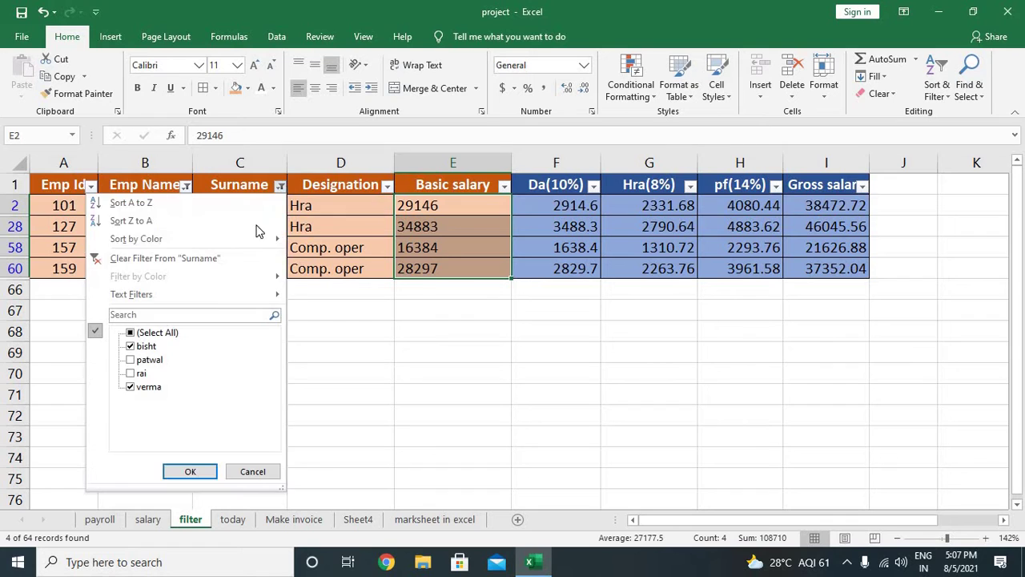
{"action": "left_click", "coordinate": [142, 347]}
{"action": "left_click", "coordinate": [198, 471]}
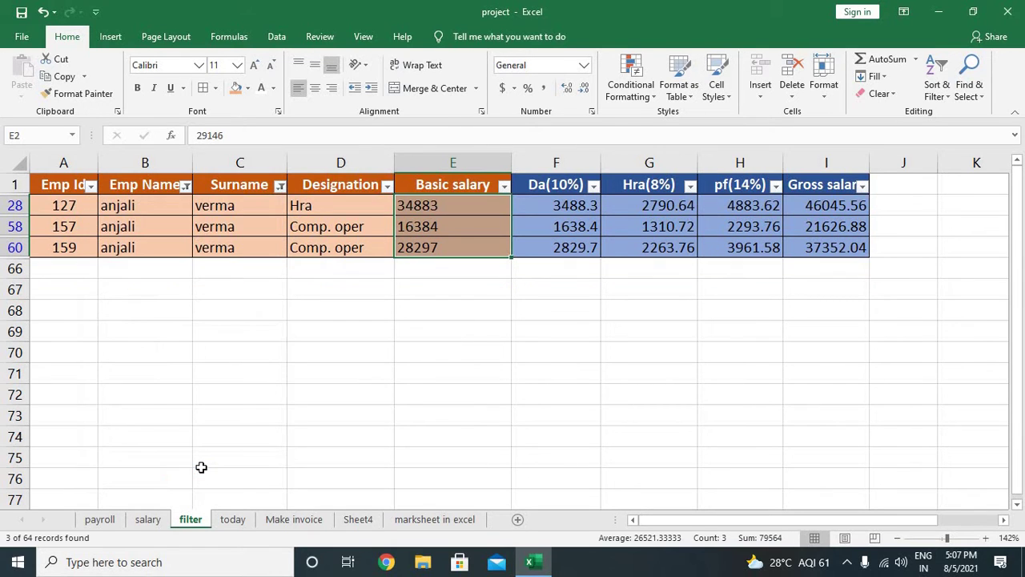
Select the whole table, then the name cells of the three remaining rows.
{"action": "left_click", "coordinate": [71, 180]}
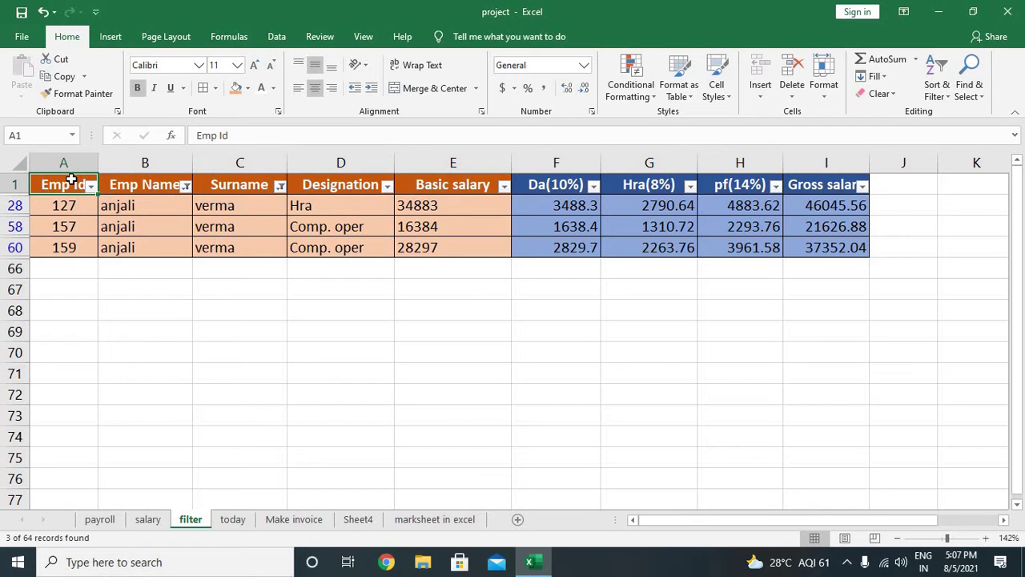
{"action": "key", "text": "ctrl+shift+Down"}
{"action": "key", "text": "ctrl+shift+Right"}
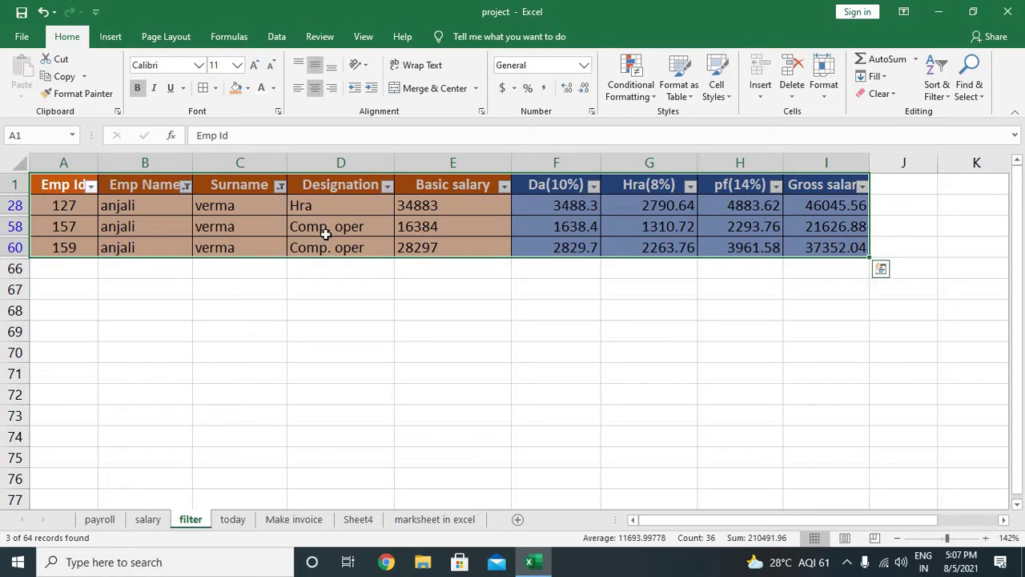
{"action": "left_click", "coordinate": [298, 208]}
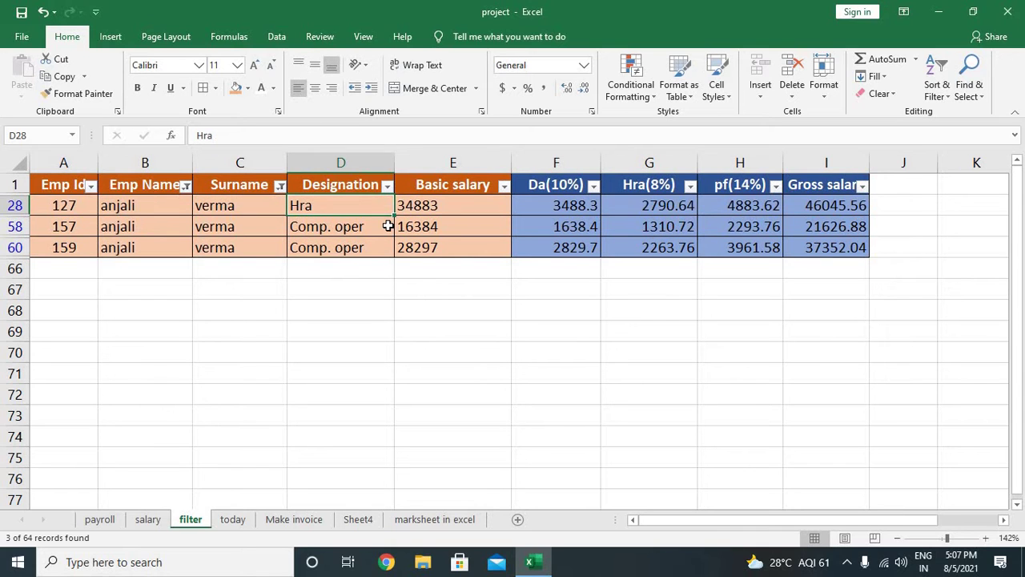
{"action": "mouse_move", "coordinate": [117, 206]}
{"action": "left_mouse_down"}
{"action": "mouse_move", "coordinate": [172, 230]}
{"action": "mouse_move", "coordinate": [335, 241]}
{"action": "left_mouse_up"}
{"action": "left_click", "coordinate": [343, 226]}
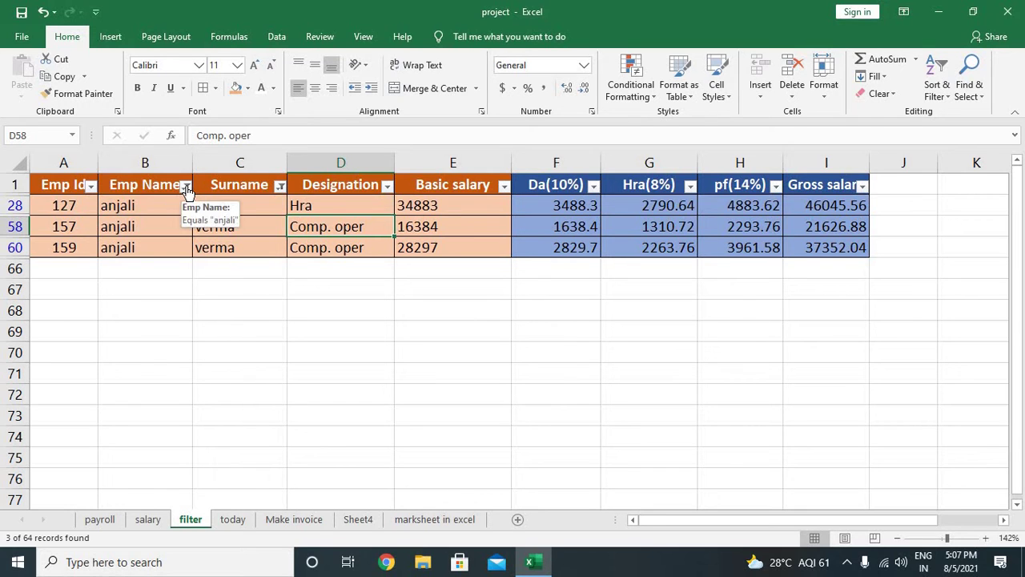
Select all names in the Emp Name filter and clear the Surname filter.
{"action": "left_click", "coordinate": [186, 188]}
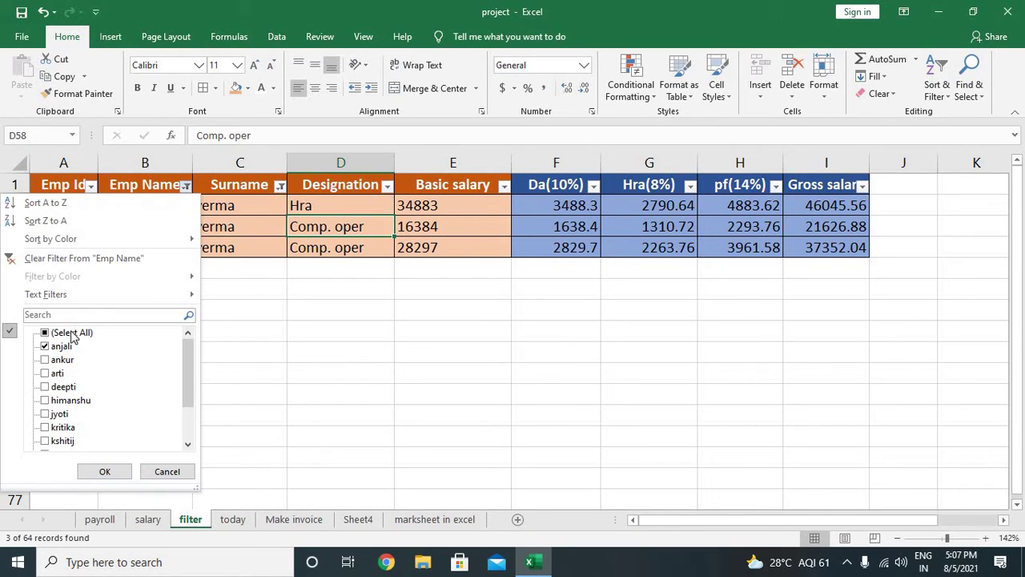
{"action": "left_click", "coordinate": [72, 334]}
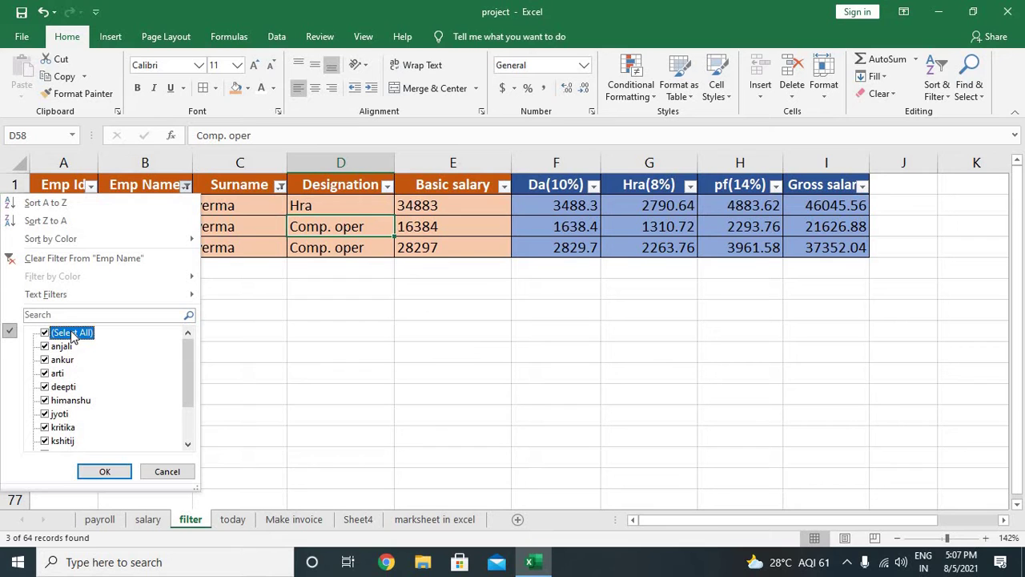
{"action": "left_click", "coordinate": [114, 469]}
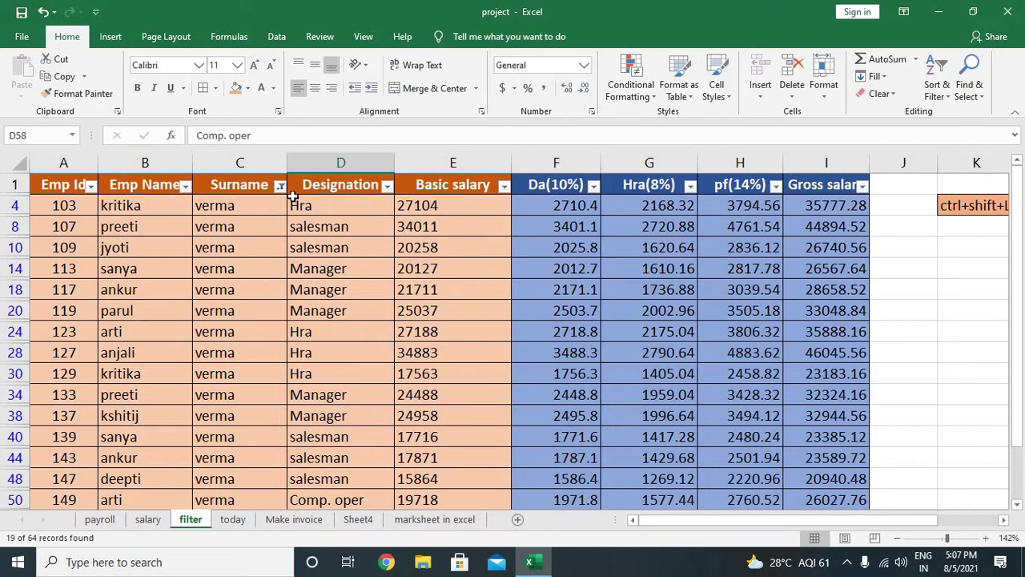
{"action": "left_click", "coordinate": [280, 186]}
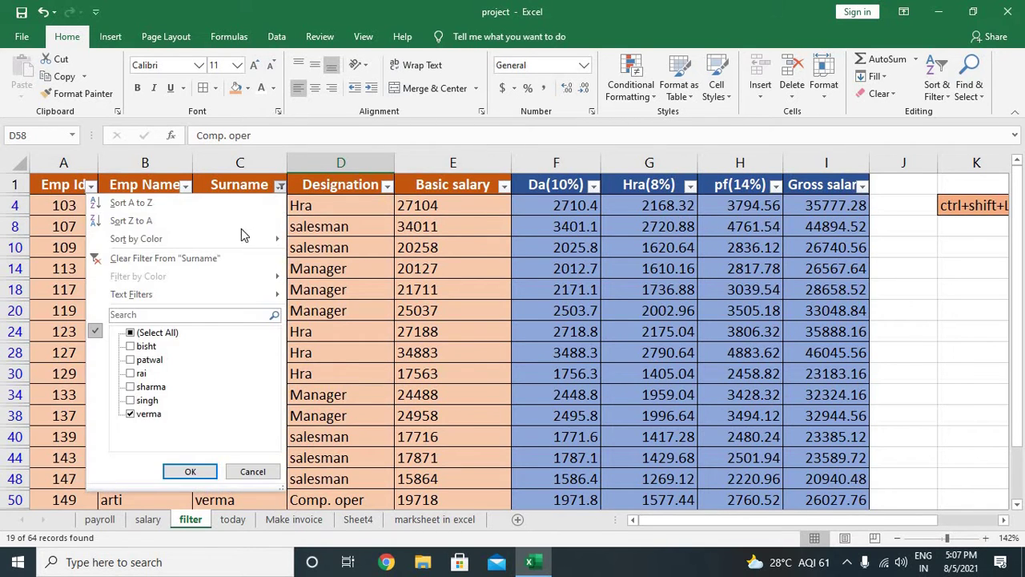
{"action": "left_click", "coordinate": [183, 258]}
{"action": "left_click", "coordinate": [387, 186]}
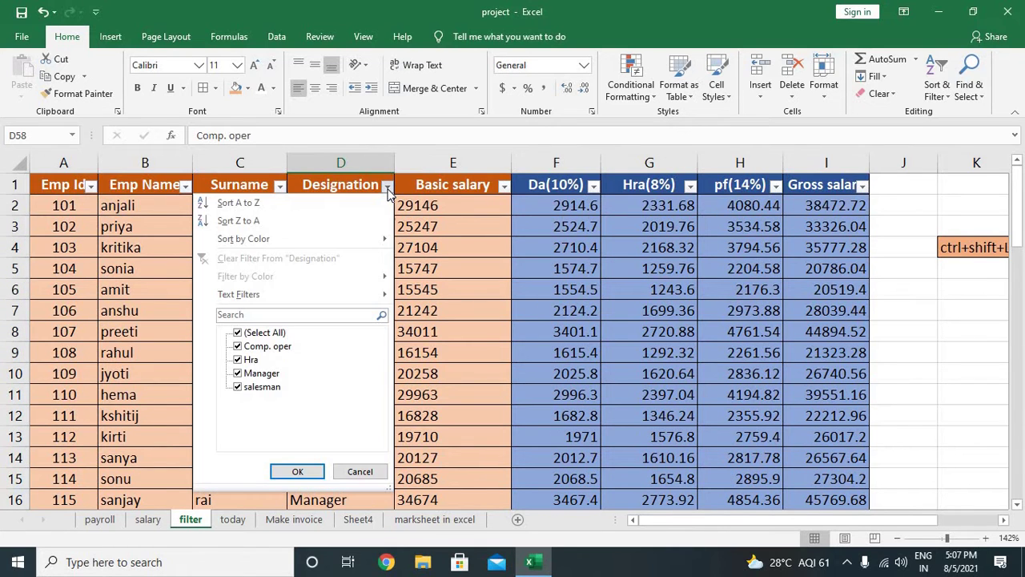
{"action": "key", "text": "Escape"}
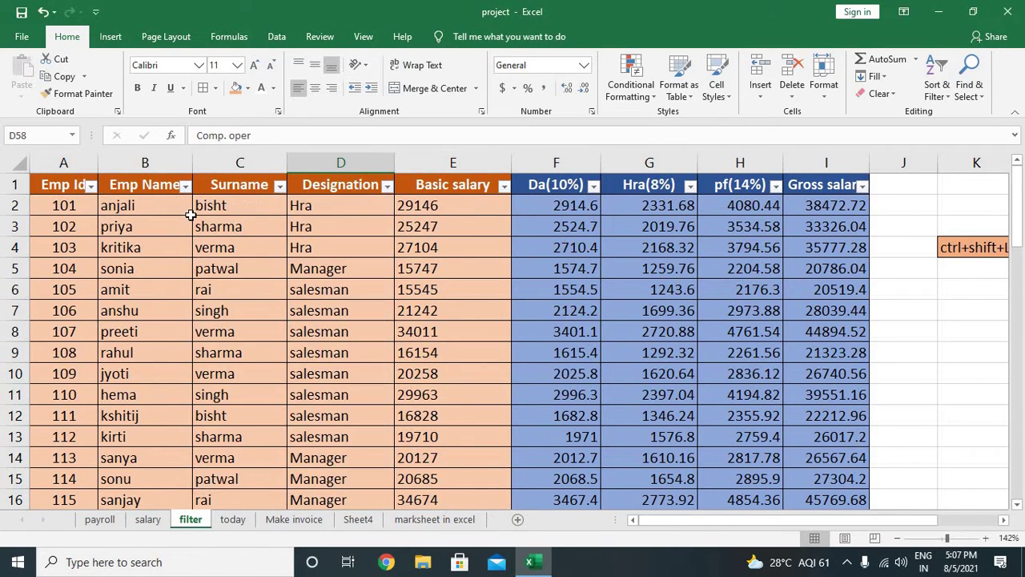
{"action": "left_click", "coordinate": [56, 186]}
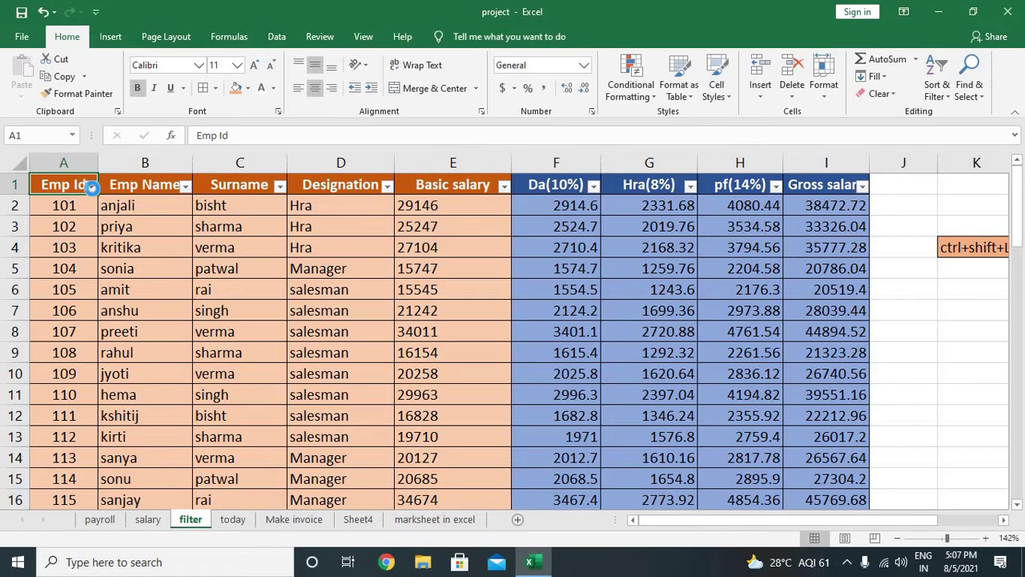
{"action": "left_click", "coordinate": [90, 186]}
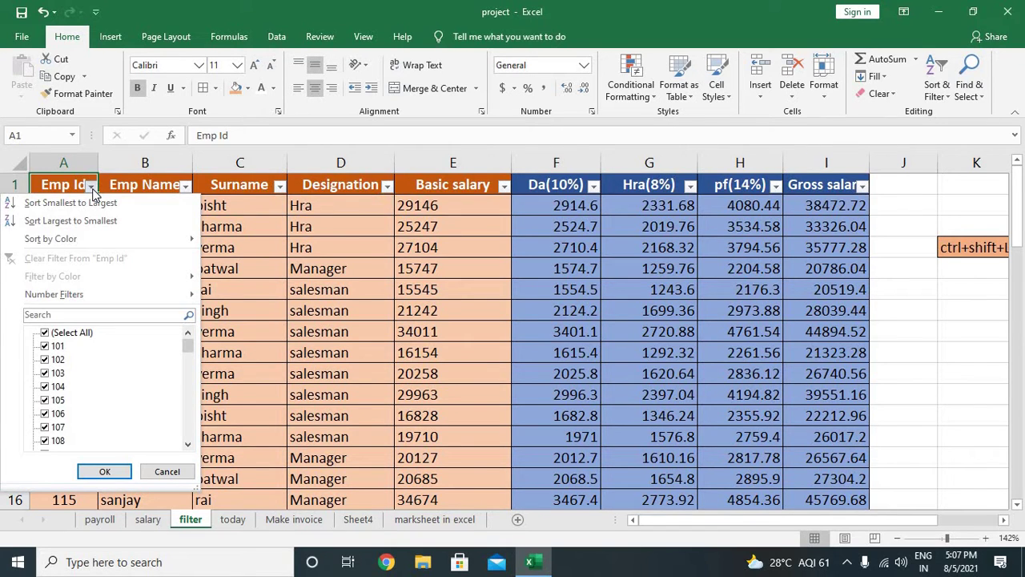
{"action": "left_click", "coordinate": [71, 333]}
{"action": "scroll", "coordinate": [54, 401], "scroll_direction": "down", "scroll_amount": 4}
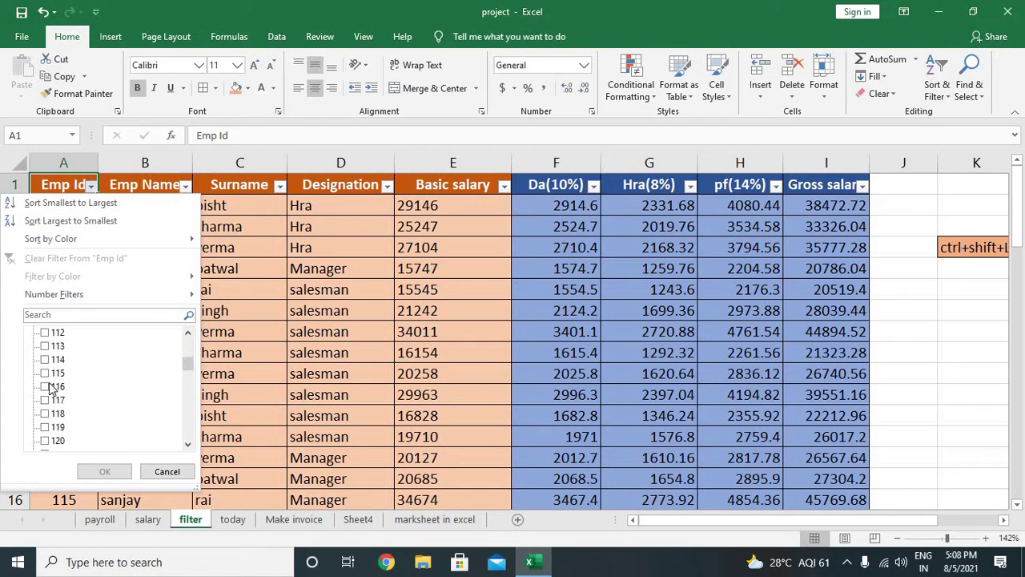
{"action": "scroll", "coordinate": [50, 366], "scroll_direction": "up", "scroll_amount": 1}
{"action": "left_click", "coordinate": [46, 346]}
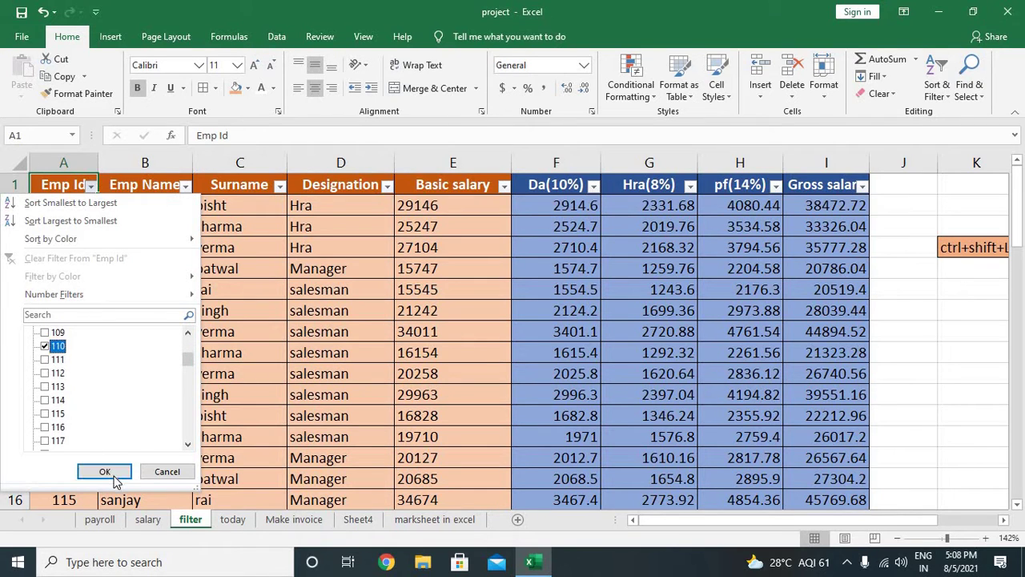
{"action": "left_click", "coordinate": [112, 472]}
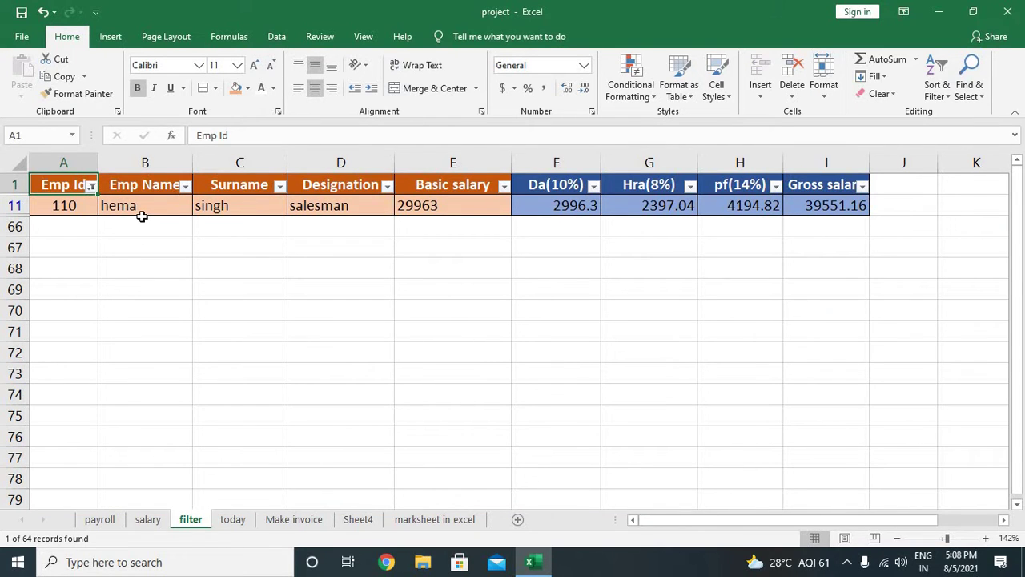
{"action": "left_click", "coordinate": [91, 185]}
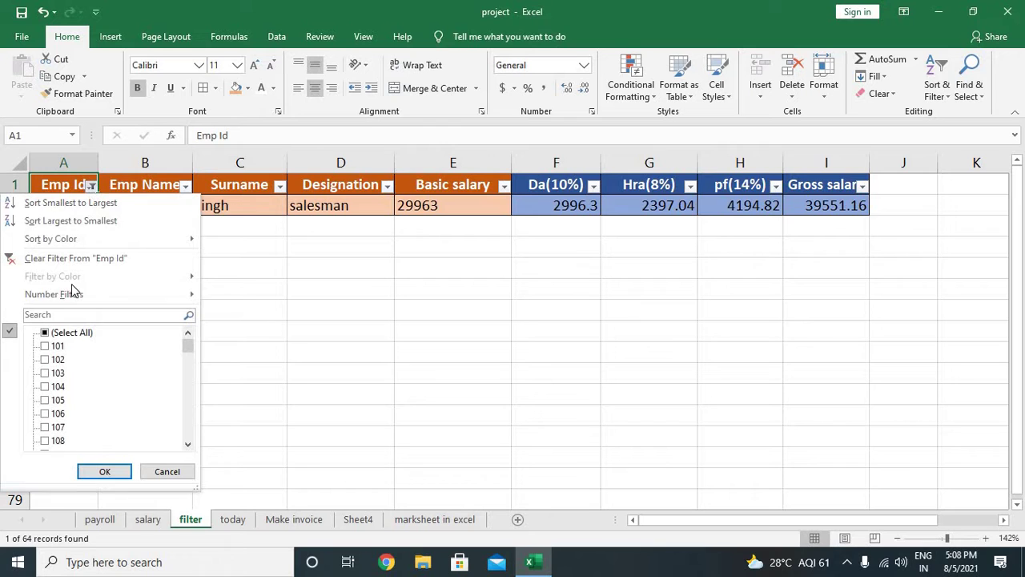
{"action": "mouse_move", "coordinate": [53, 294]}
{"action": "left_click", "coordinate": [50, 334]}
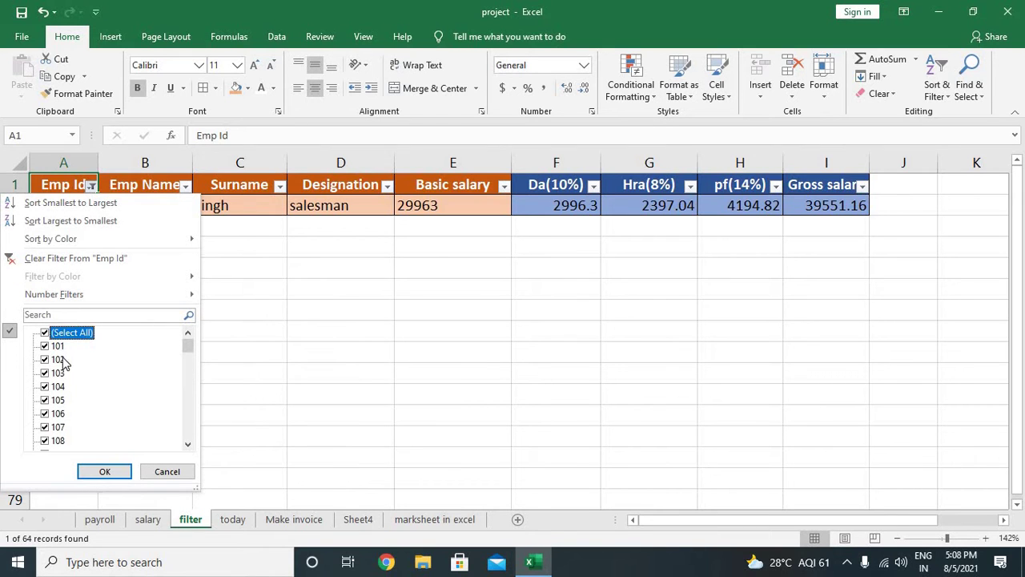
{"action": "left_click", "coordinate": [50, 258]}
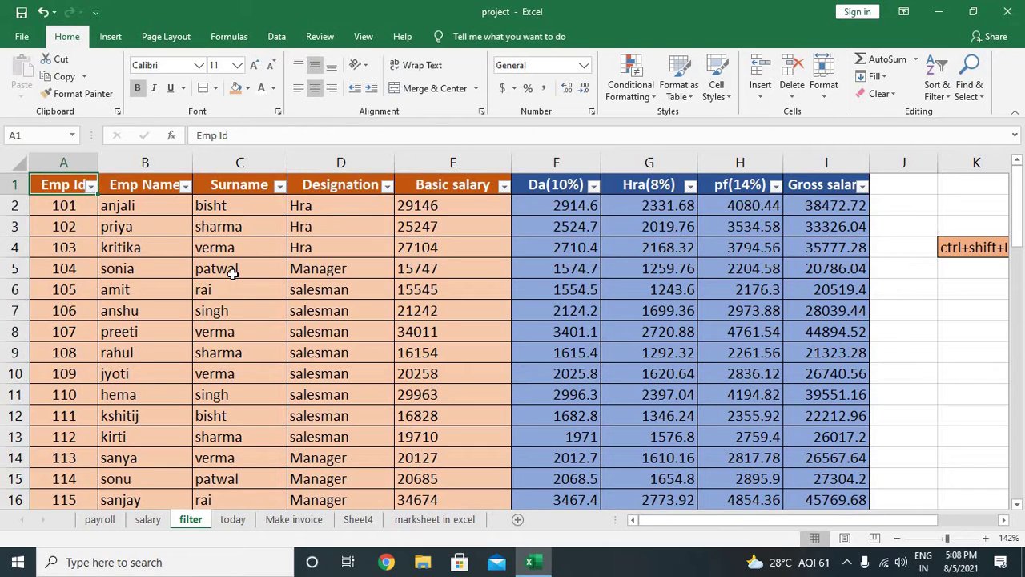
Fill rows 7 and 15 (employees 106 and 114) green across columns A to I.
{"action": "left_click", "coordinate": [80, 310]}
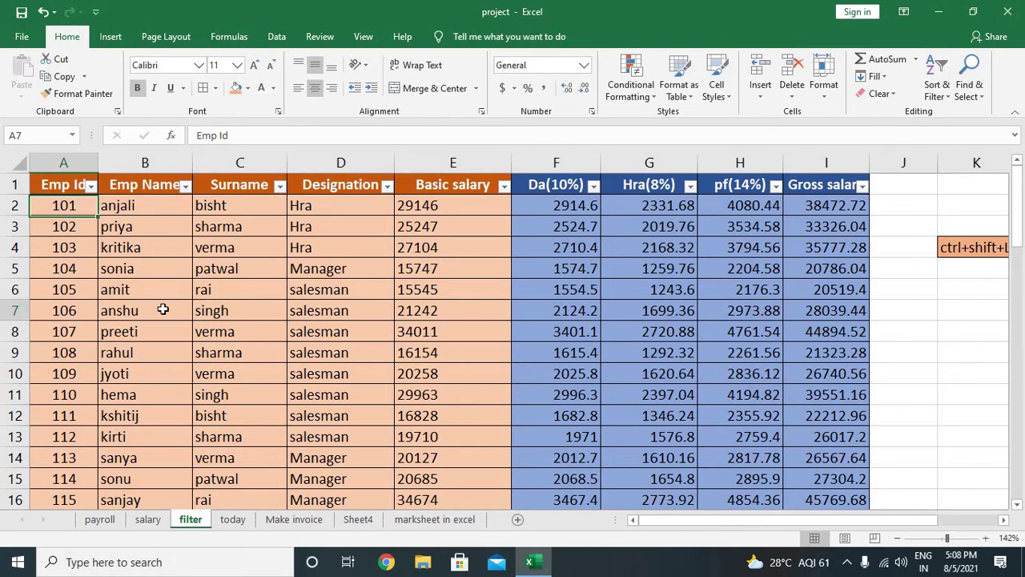
{"action": "left_click_drag", "start_coordinate": [163, 309], "coordinate": [841, 317]}
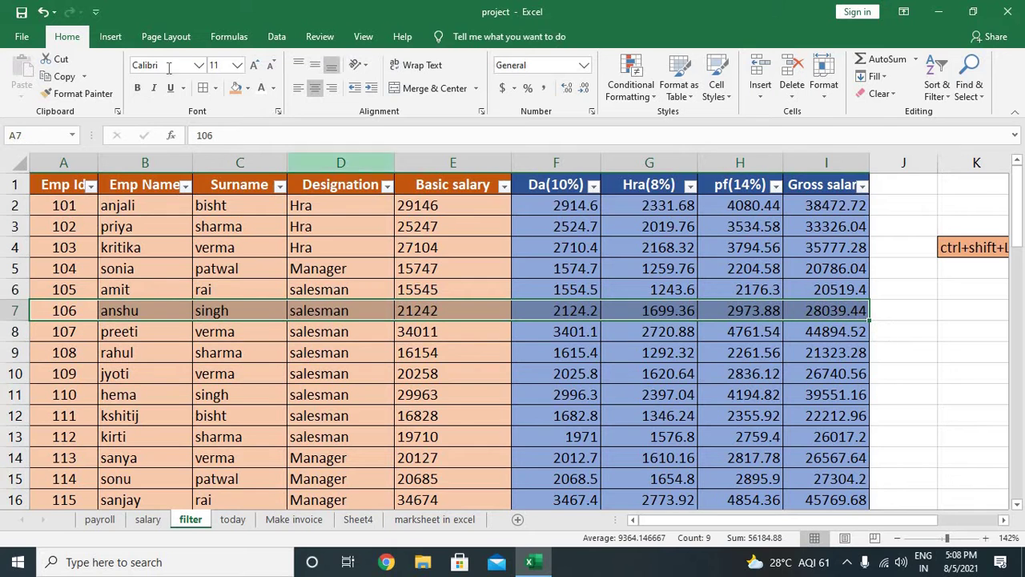
{"action": "left_click", "coordinate": [247, 88]}
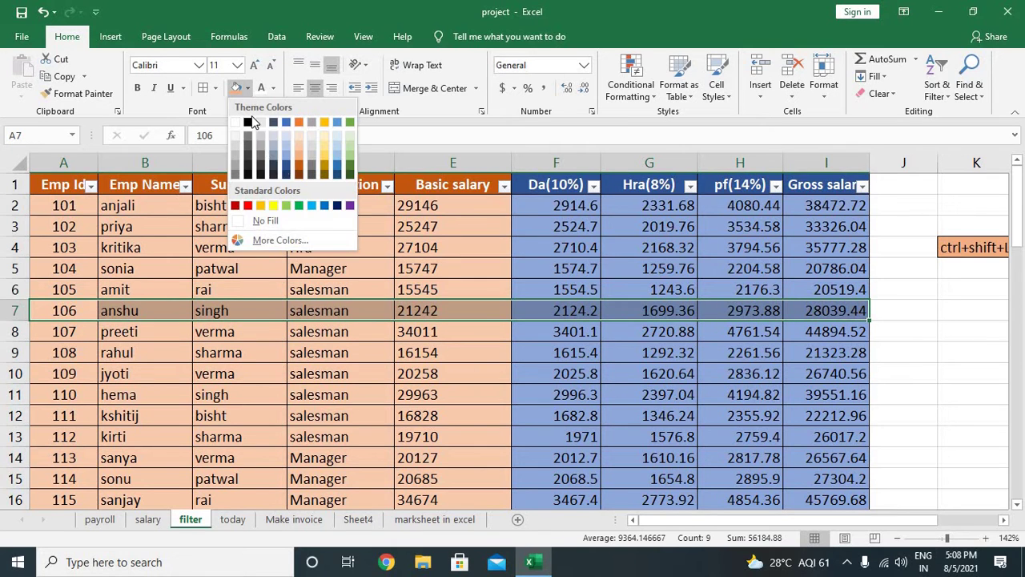
{"action": "left_click", "coordinate": [298, 207]}
{"action": "scroll", "coordinate": [208, 358], "scroll_direction": "down", "scroll_amount": 2}
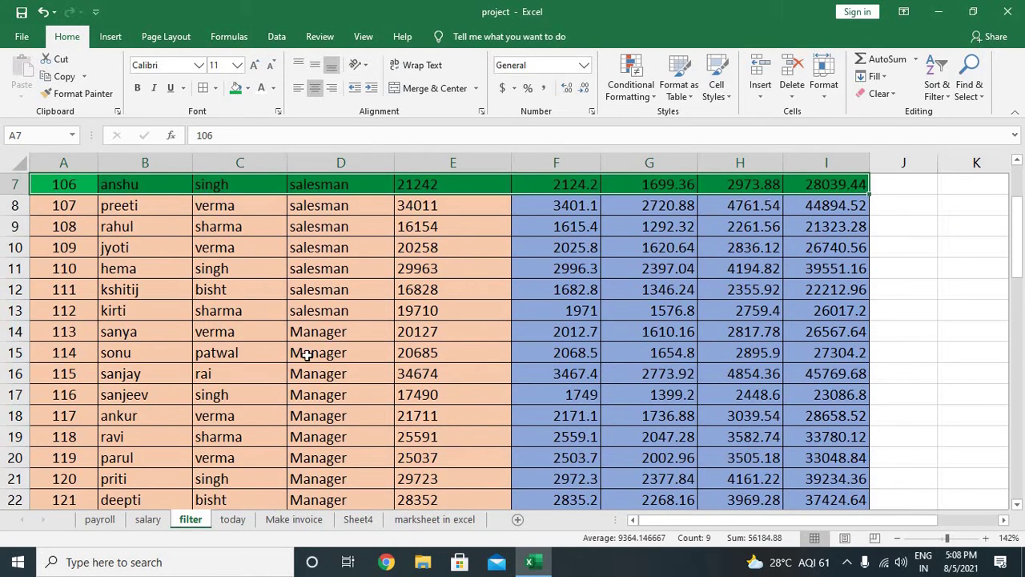
{"action": "left_click_drag", "start_coordinate": [64, 352], "coordinate": [825, 353]}
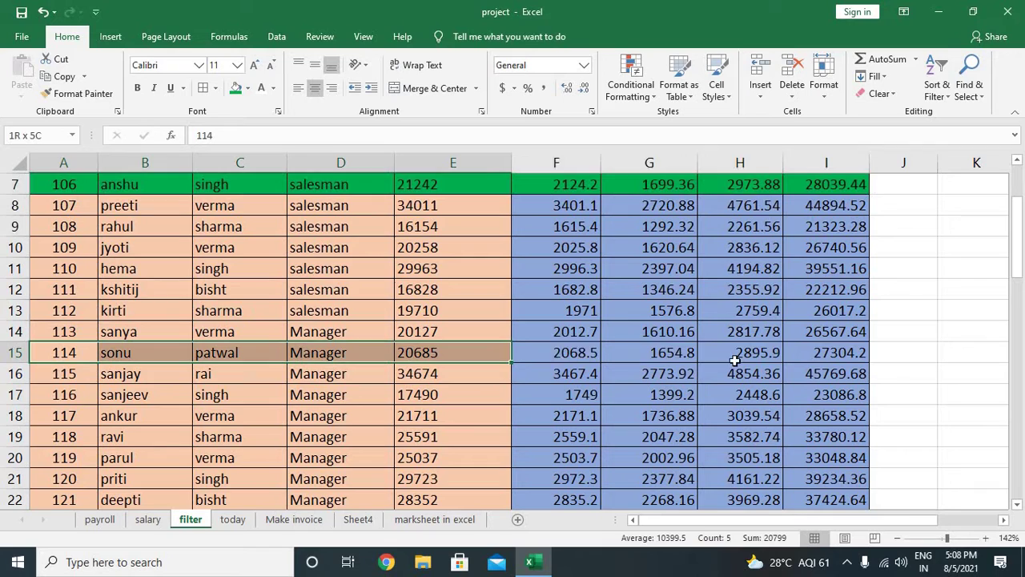
{"action": "left_click", "coordinate": [235, 88]}
Fill rows 30 and 47 (employees 129 and 146) green across columns A to I.
{"action": "scroll", "coordinate": [226, 235], "scroll_direction": "down", "scroll_amount": 4}
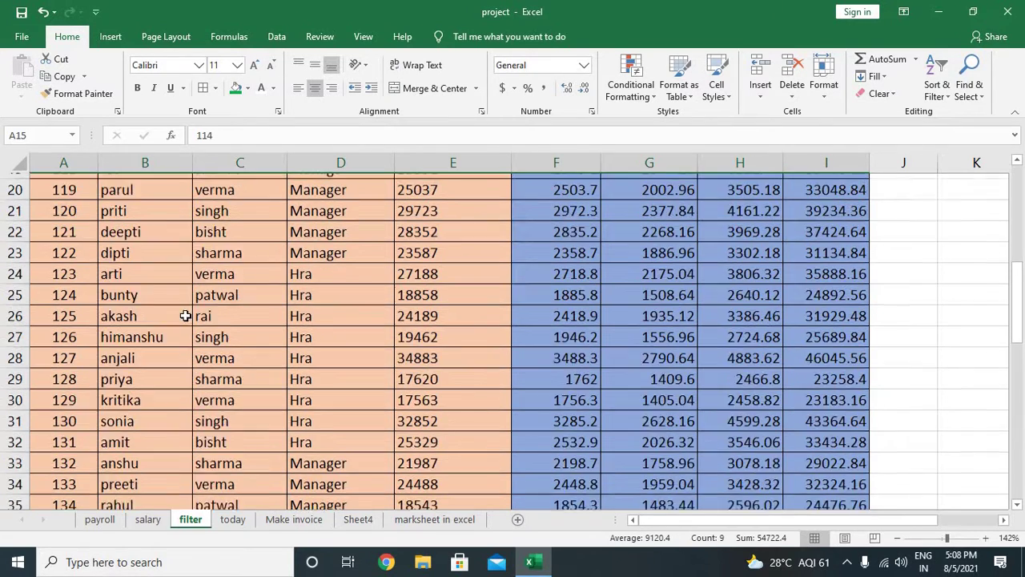
{"action": "scroll", "coordinate": [185, 316], "scroll_direction": "down", "scroll_amount": 1}
{"action": "left_click_drag", "start_coordinate": [64, 353], "coordinate": [825, 360]}
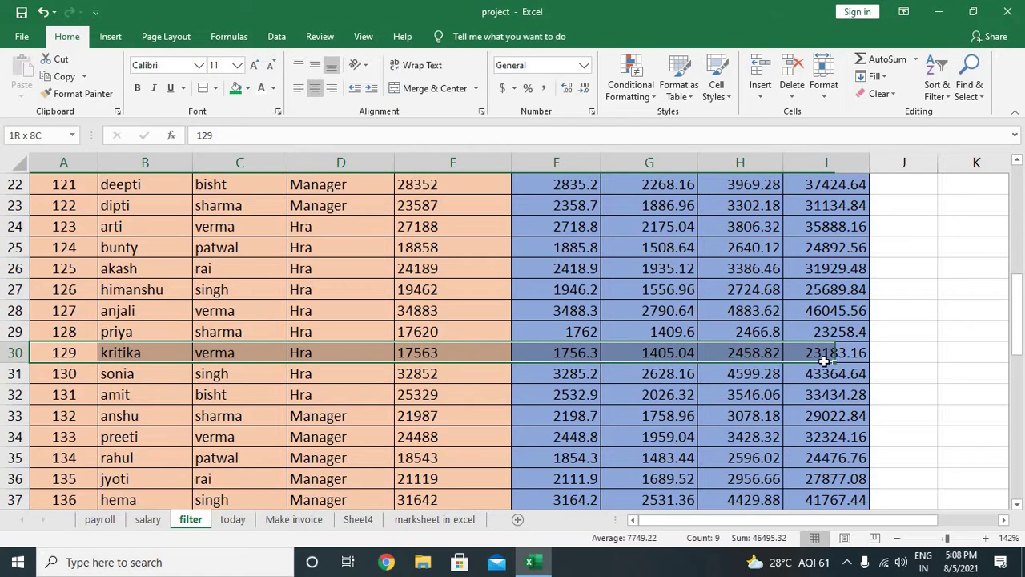
{"action": "left_click", "coordinate": [236, 88]}
{"action": "scroll", "coordinate": [306, 230], "scroll_direction": "down", "scroll_amount": 4}
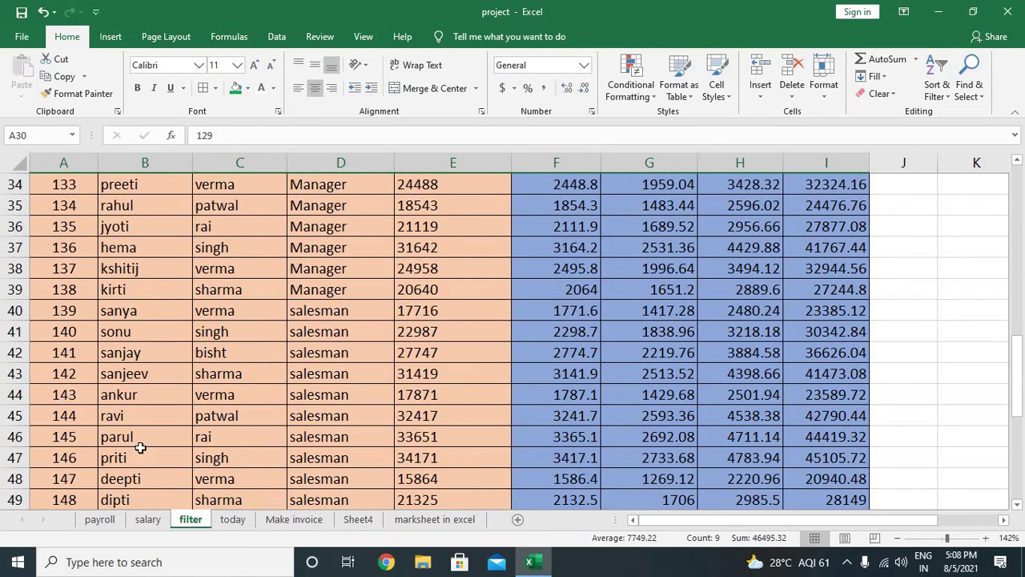
{"action": "left_click_drag", "start_coordinate": [80, 457], "coordinate": [825, 458]}
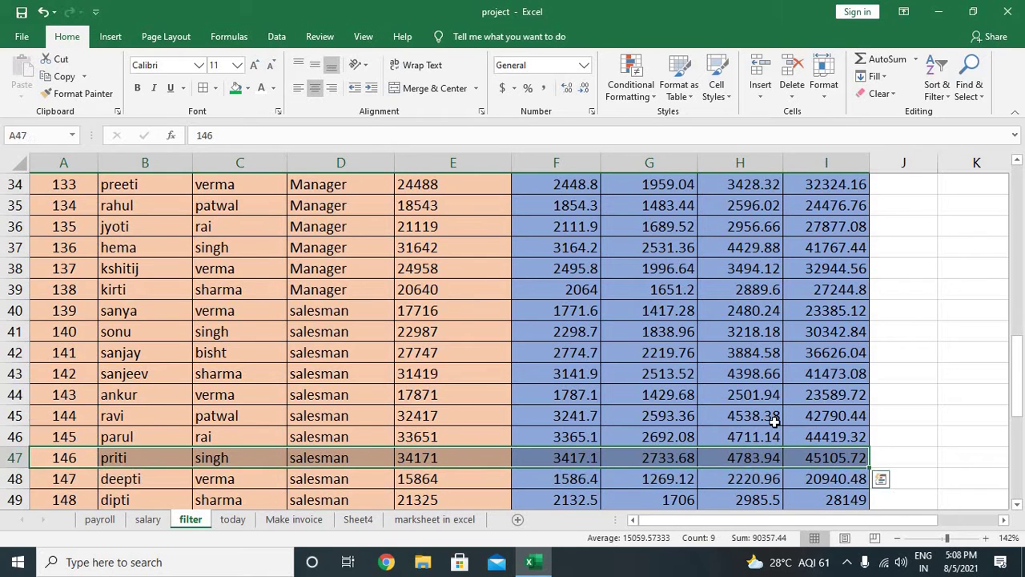
{"action": "left_click", "coordinate": [236, 88]}
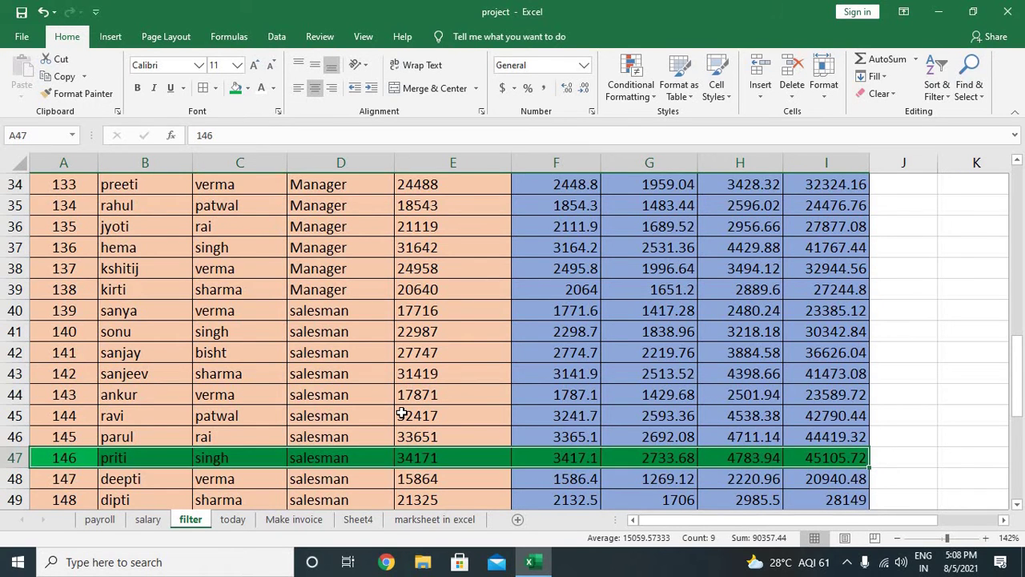
{"action": "scroll", "coordinate": [401, 413], "scroll_direction": "down", "scroll_amount": 2}
{"action": "scroll", "coordinate": [400, 412], "scroll_direction": "down", "scroll_amount": 8}
{"action": "scroll", "coordinate": [400, 401], "scroll_direction": "up", "scroll_amount": 5}
{"action": "scroll", "coordinate": [393, 400], "scroll_direction": "up", "scroll_amount": 9}
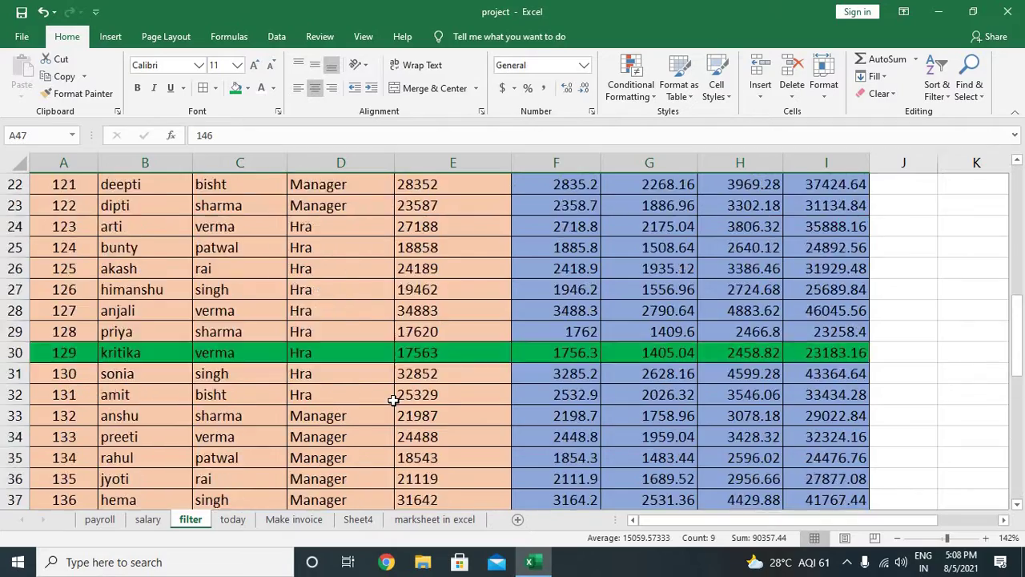
{"action": "scroll", "coordinate": [394, 401], "scroll_direction": "up", "scroll_amount": 7}
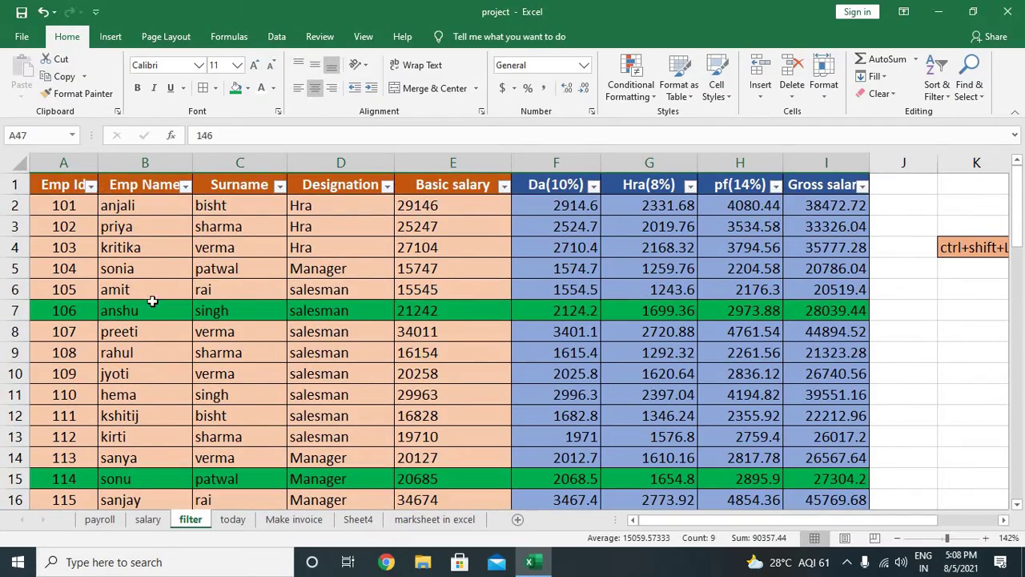
{"action": "scroll", "coordinate": [215, 329], "scroll_direction": "down", "scroll_amount": 7}
{"action": "scroll", "coordinate": [213, 334], "scroll_direction": "down", "scroll_amount": 8}
{"action": "scroll", "coordinate": [214, 334], "scroll_direction": "down", "scroll_amount": 5}
{"action": "scroll", "coordinate": [216, 335], "scroll_direction": "up", "scroll_amount": 5}
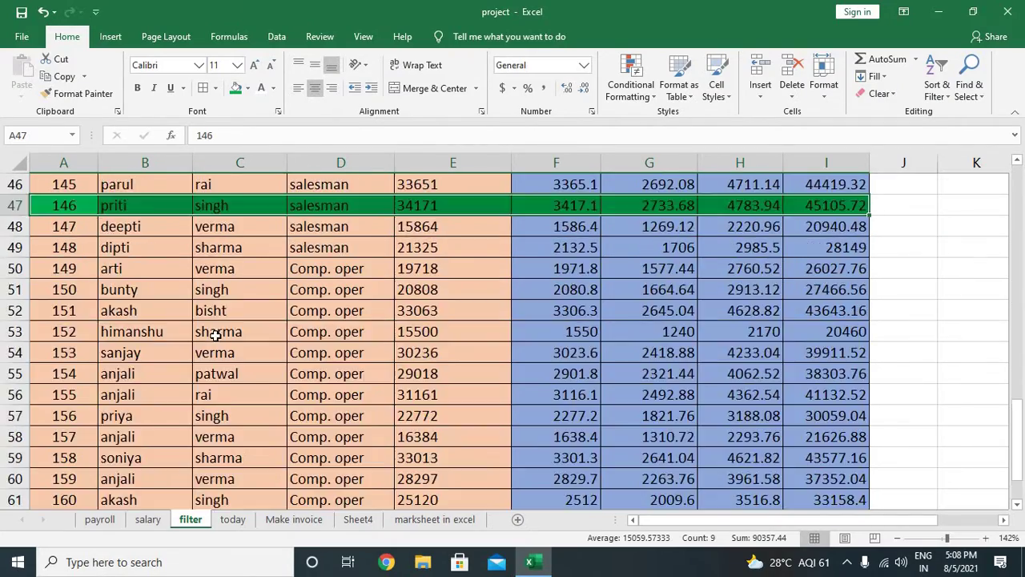
{"action": "scroll", "coordinate": [214, 333], "scroll_direction": "up", "scroll_amount": 9}
{"action": "scroll", "coordinate": [207, 300], "scroll_direction": "up", "scroll_amount": 5}
{"action": "scroll", "coordinate": [144, 241], "scroll_direction": "up", "scroll_amount": 1}
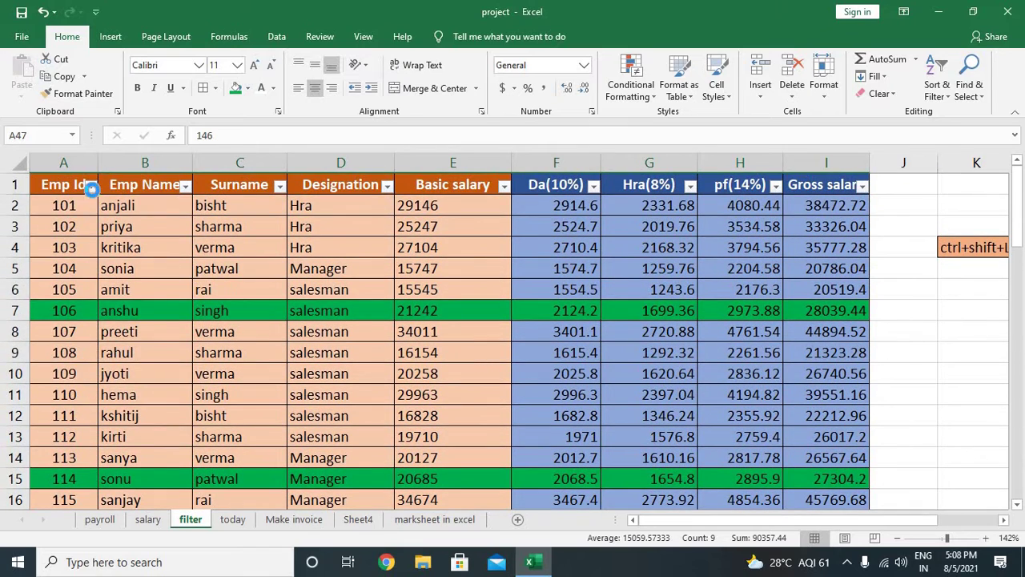
Filter Emp Id by green cell colour and select the four visible rows.
{"action": "left_click", "coordinate": [90, 185]}
{"action": "mouse_move", "coordinate": [80, 294]}
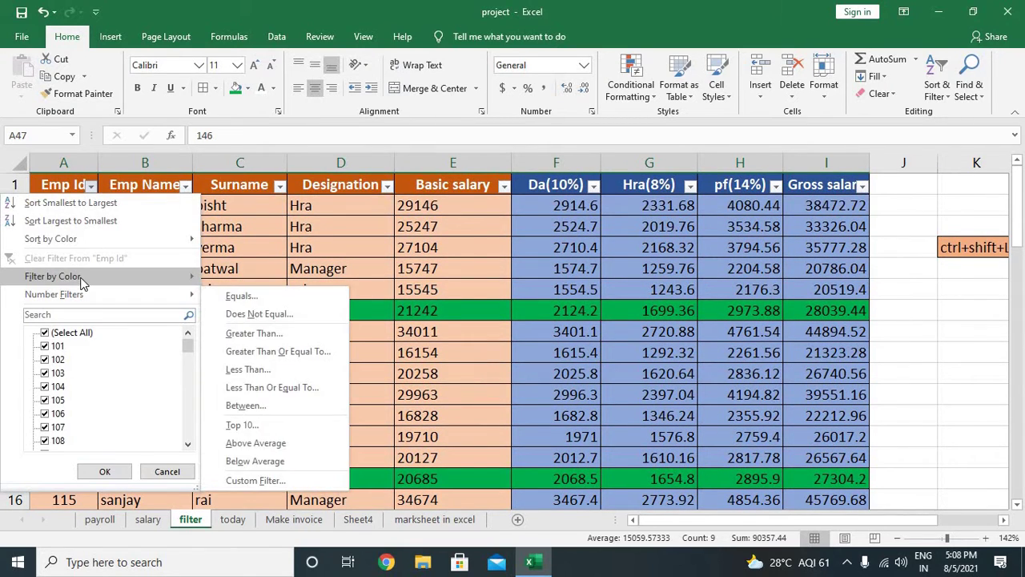
{"action": "mouse_move", "coordinate": [118, 284]}
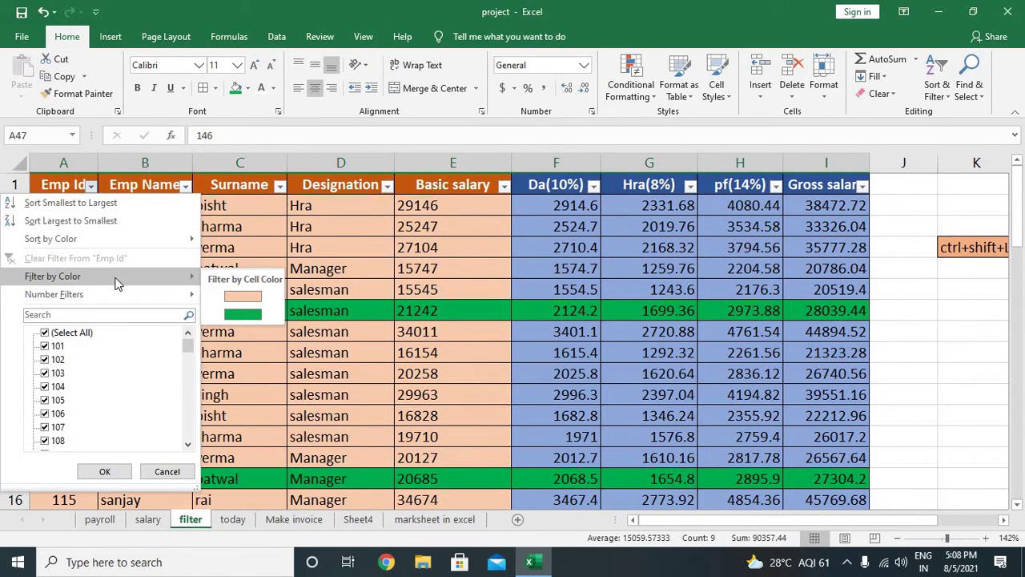
{"action": "left_click", "coordinate": [253, 315]}
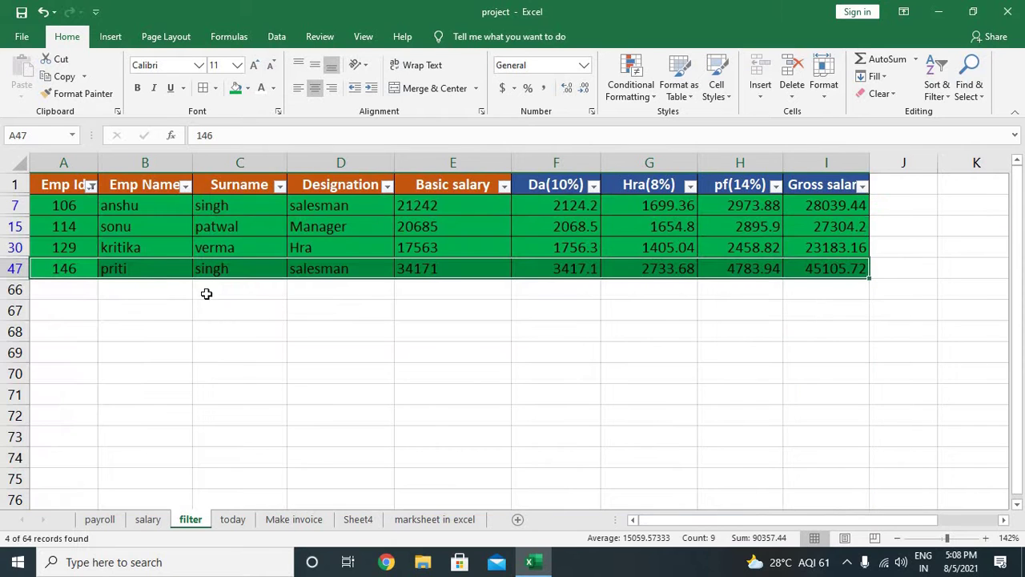
{"action": "left_click_drag", "start_coordinate": [120, 207], "coordinate": [796, 269]}
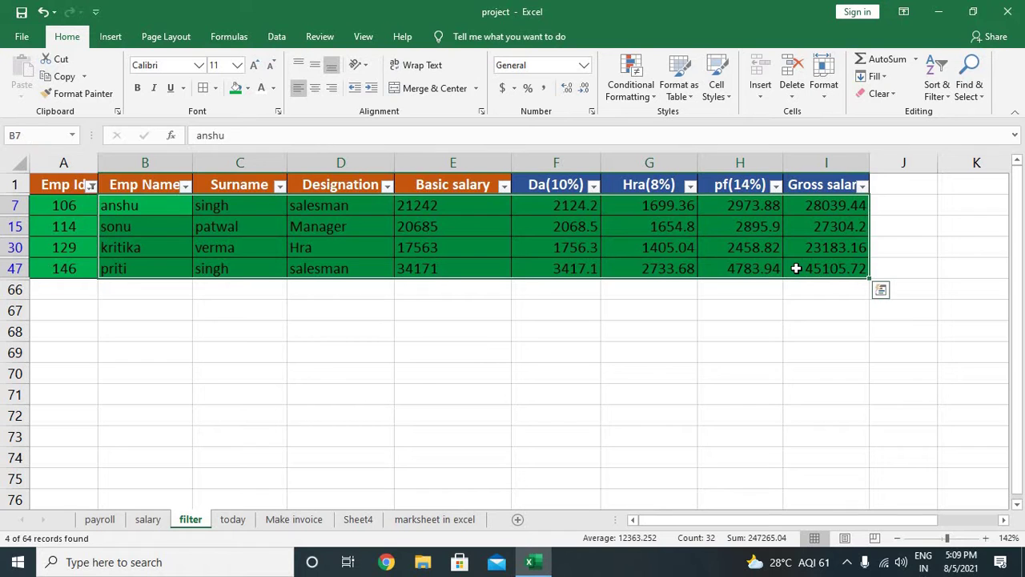
Replace the colour filter with an Emp Id equals 110 filter, then clear it.
{"action": "left_click", "coordinate": [90, 186]}
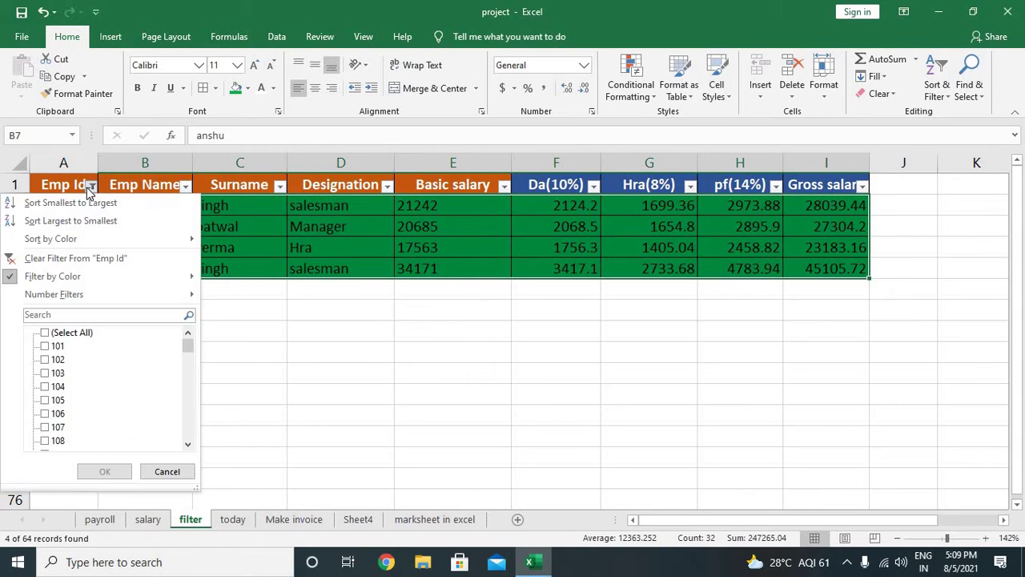
{"action": "left_click", "coordinate": [48, 258]}
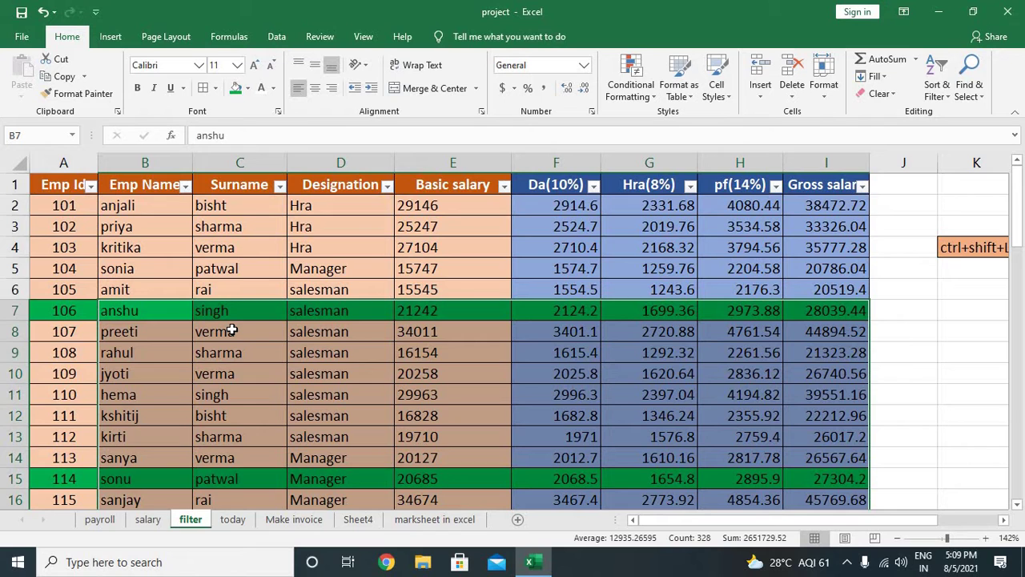
{"action": "left_click", "coordinate": [89, 186]}
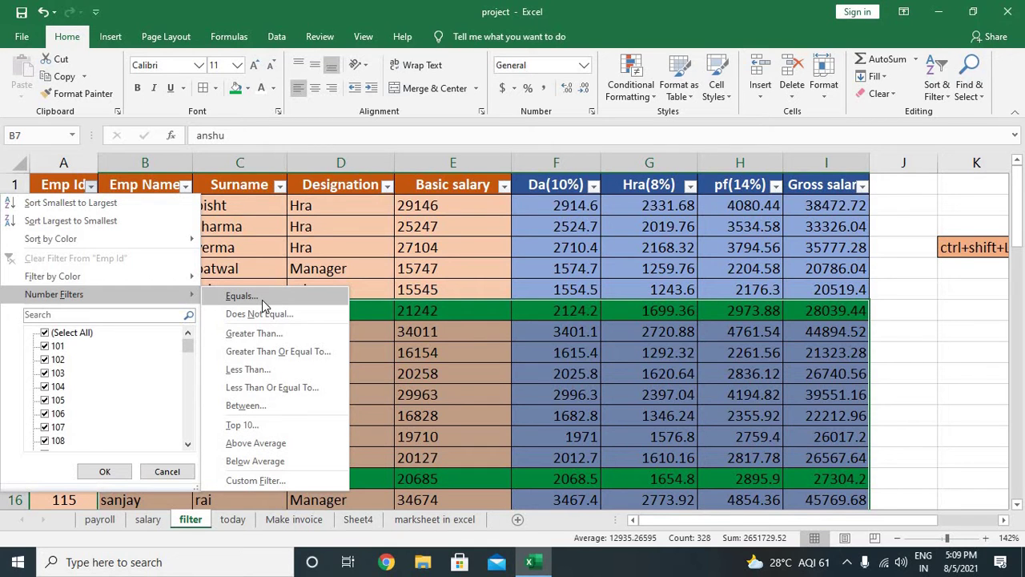
{"action": "left_click", "coordinate": [241, 296]}
{"action": "type", "text": "110"}
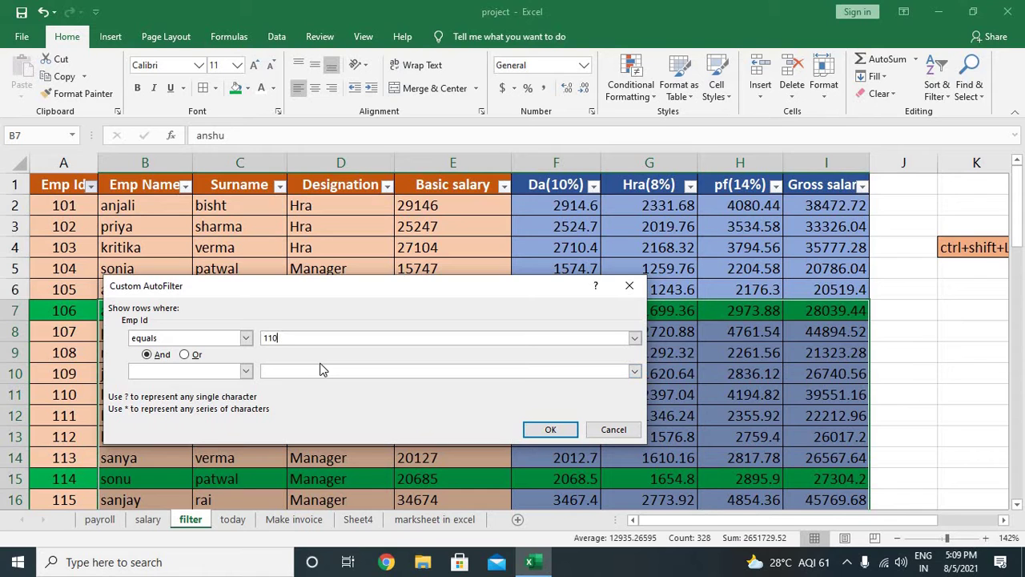
{"action": "left_click", "coordinate": [546, 430]}
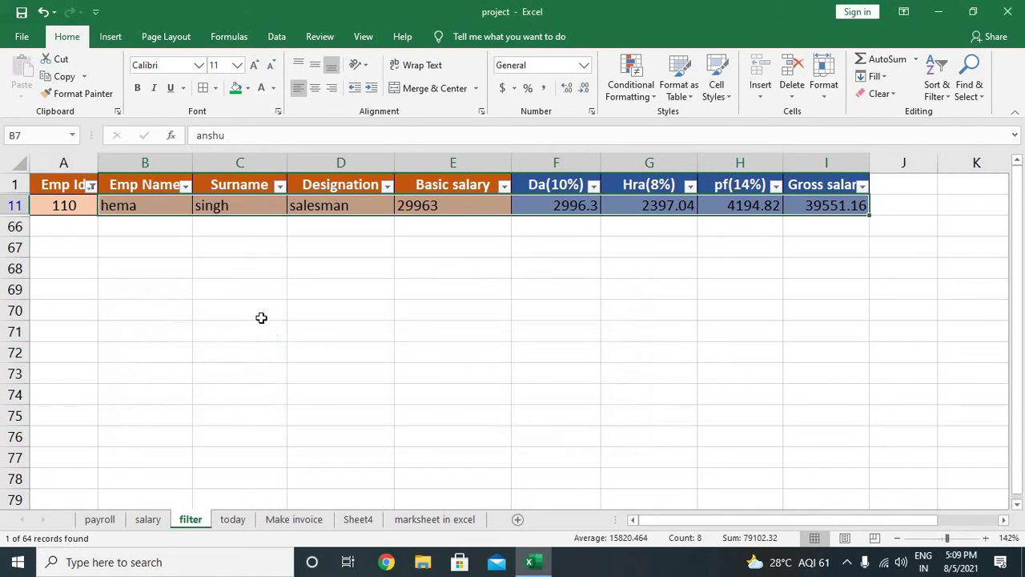
{"action": "left_click", "coordinate": [91, 186]}
{"action": "left_click", "coordinate": [84, 260]}
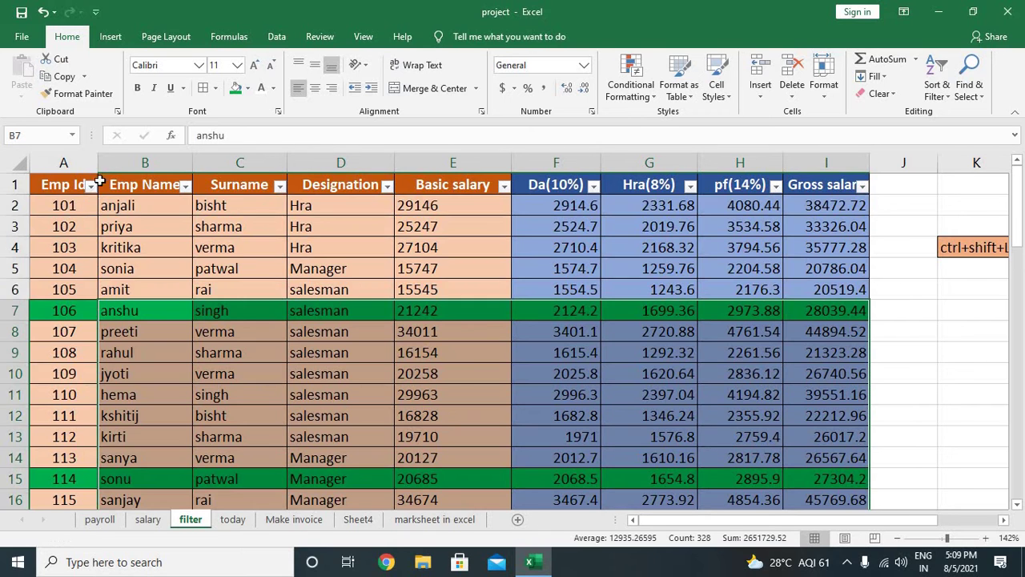
Apply an Emp Id does-not-equal 110 filter, hiding that one employee.
{"action": "left_click", "coordinate": [91, 186]}
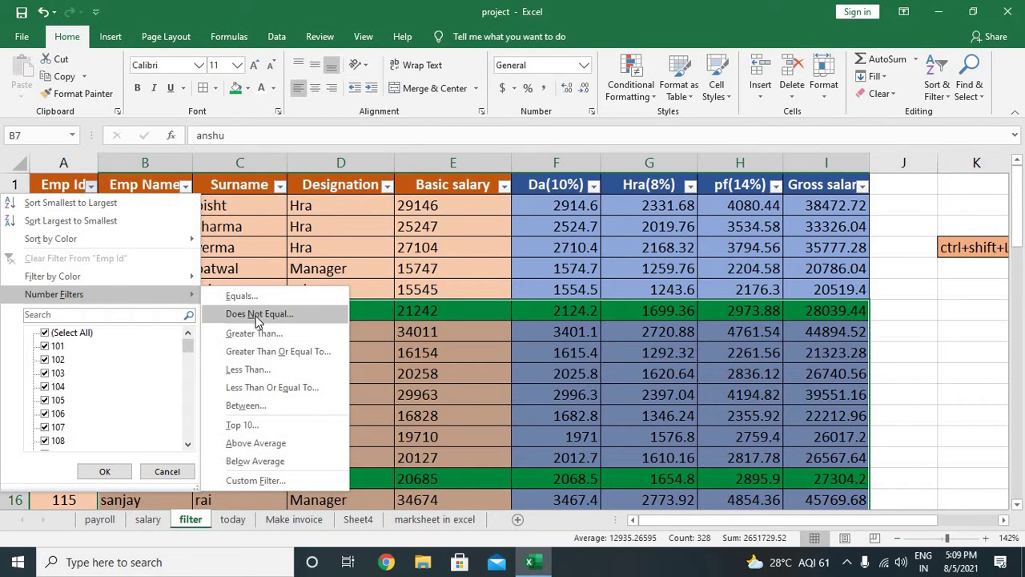
{"action": "left_click", "coordinate": [258, 315]}
{"action": "type", "text": "110"}
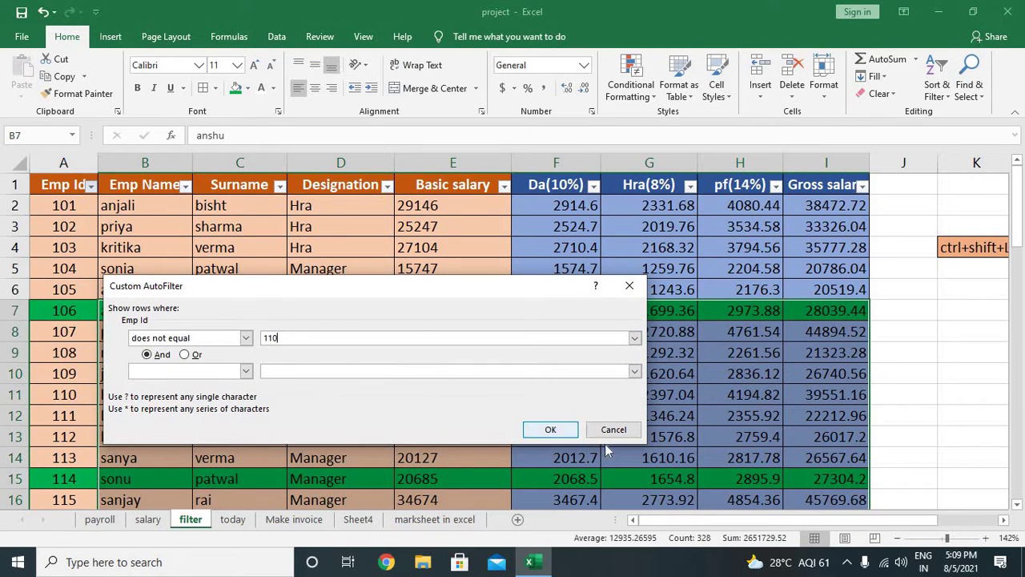
{"action": "left_click", "coordinate": [550, 430]}
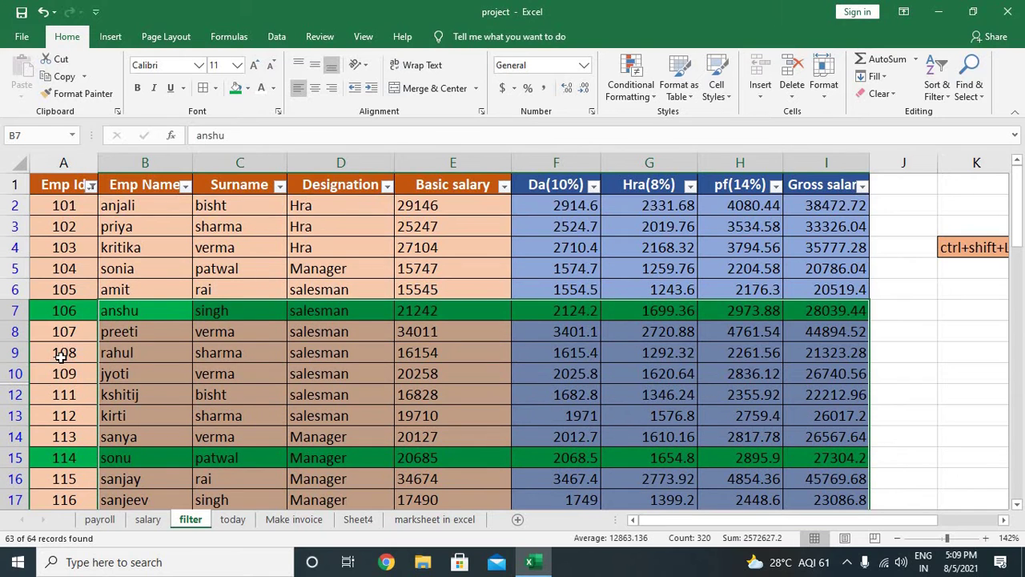
{"action": "left_click_drag", "start_coordinate": [64, 358], "coordinate": [64, 394]}
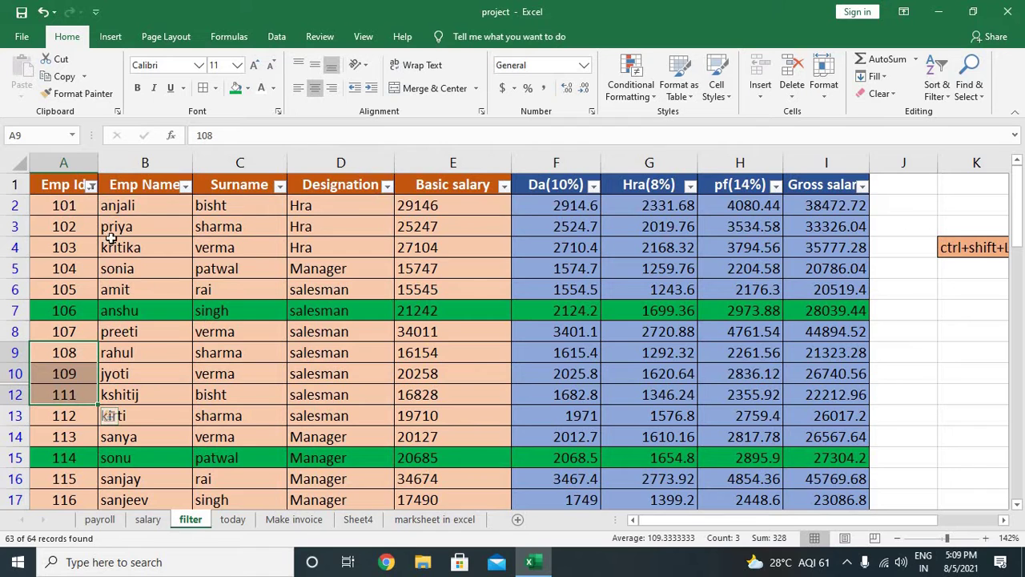
{"action": "left_click", "coordinate": [91, 186]}
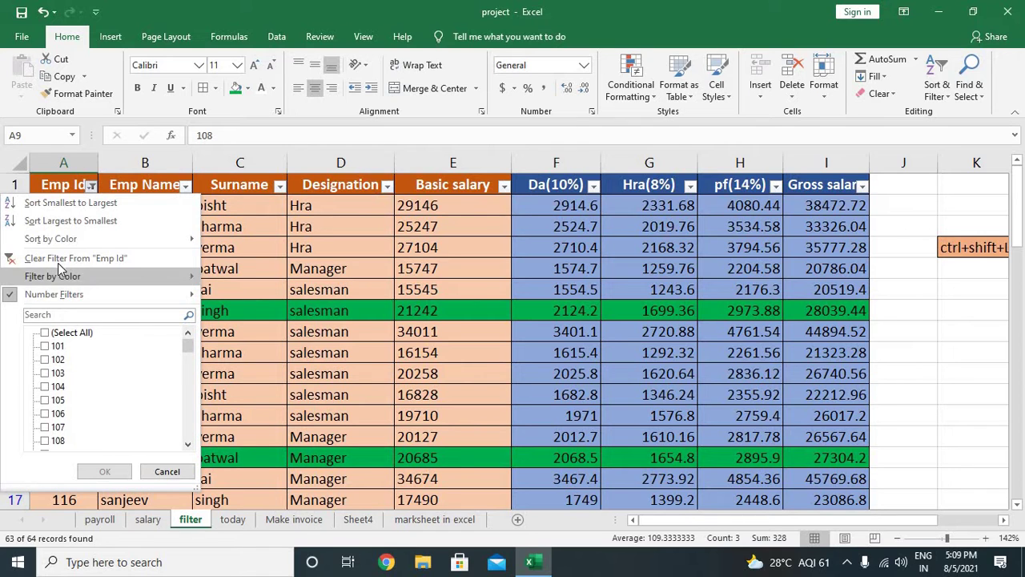
Replace the Emp Id filter with 'less than 110', leaving employees 101–109 (9 of 64 records).
{"action": "left_click", "coordinate": [60, 260]}
{"action": "left_click", "coordinate": [92, 186]}
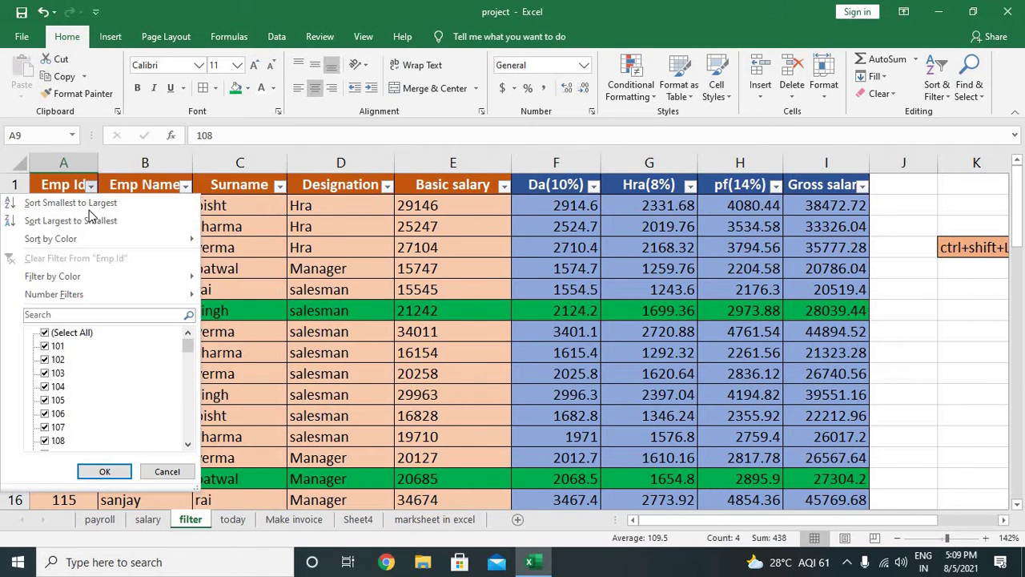
{"action": "mouse_move", "coordinate": [100, 296]}
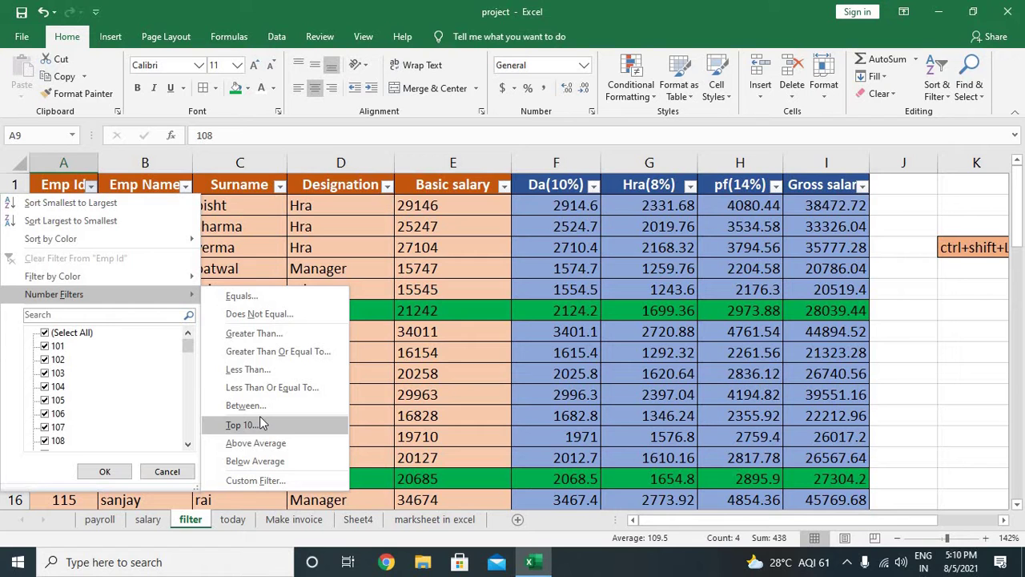
{"action": "left_click", "coordinate": [265, 371]}
{"action": "type", "text": "110"}
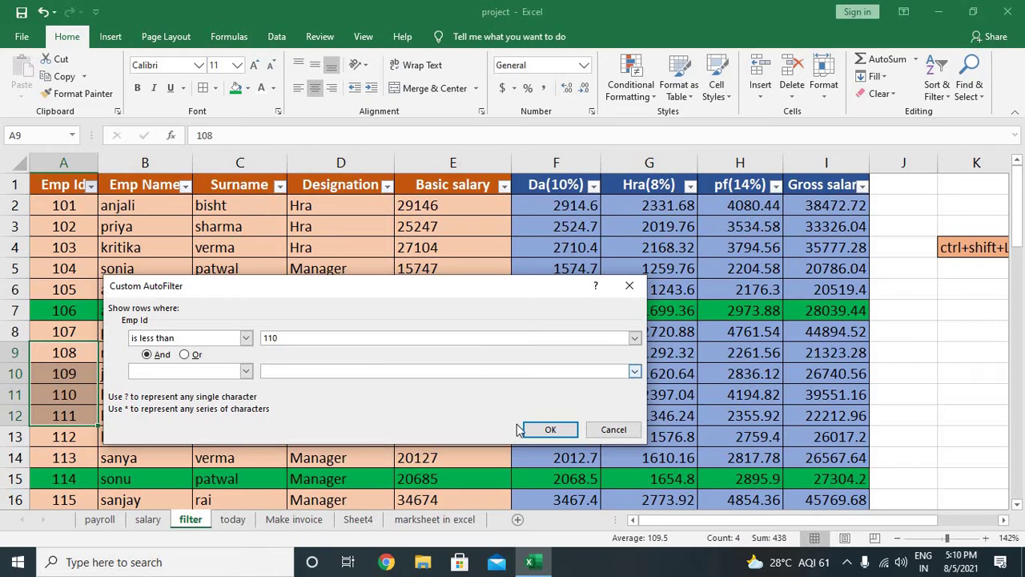
{"action": "left_click", "coordinate": [551, 429]}
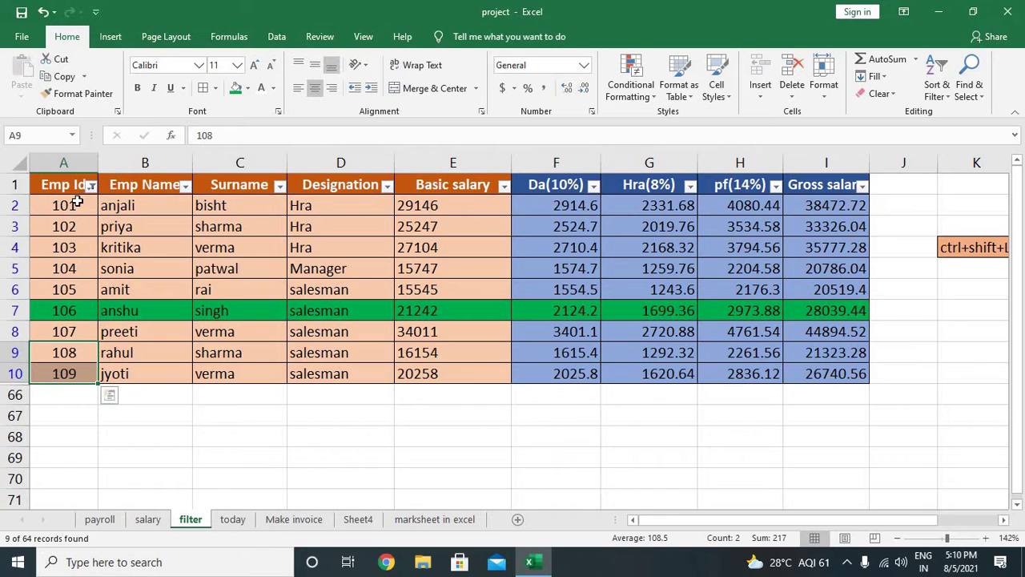
{"action": "left_click_drag", "start_coordinate": [76, 210], "coordinate": [72, 375]}
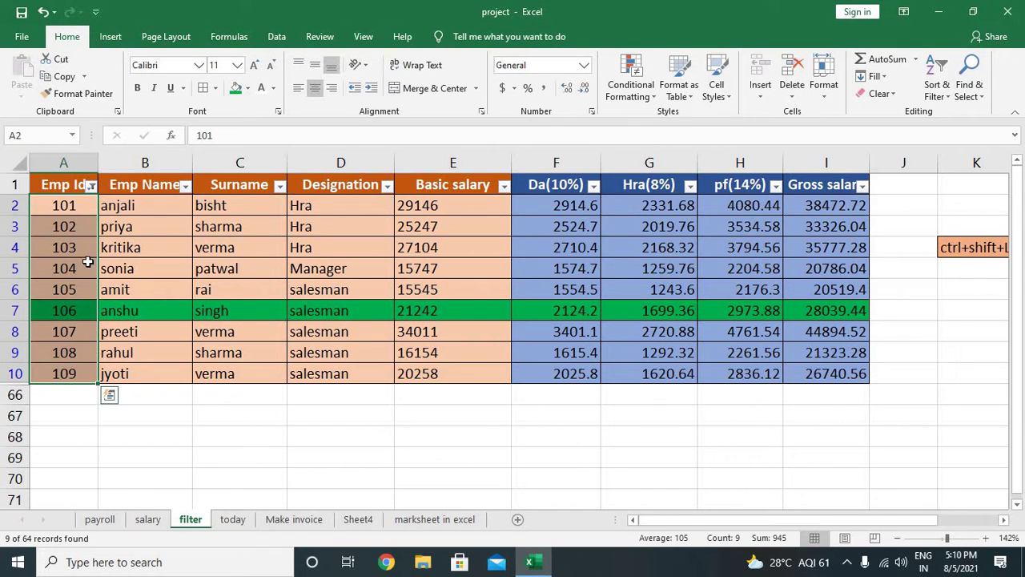
Clear the Emp Id filter so all employees show again.
{"action": "left_click", "coordinate": [91, 186]}
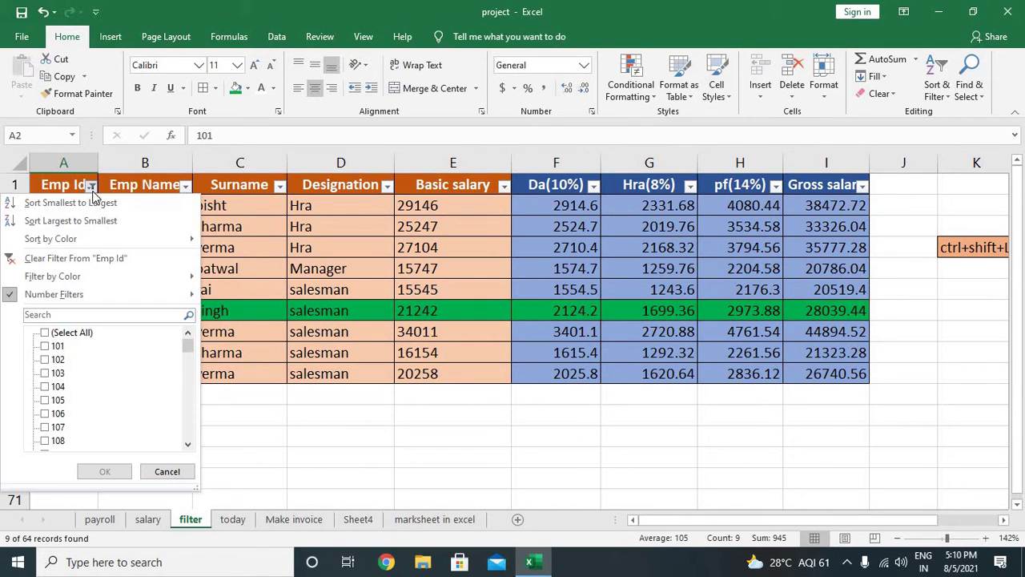
{"action": "left_click", "coordinate": [86, 258]}
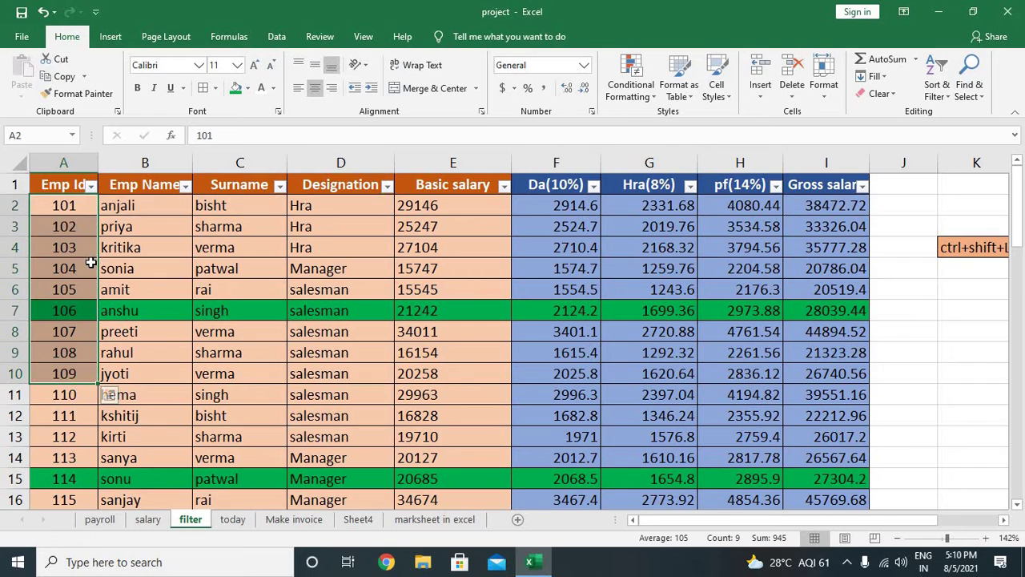
{"action": "left_click", "coordinate": [92, 186]}
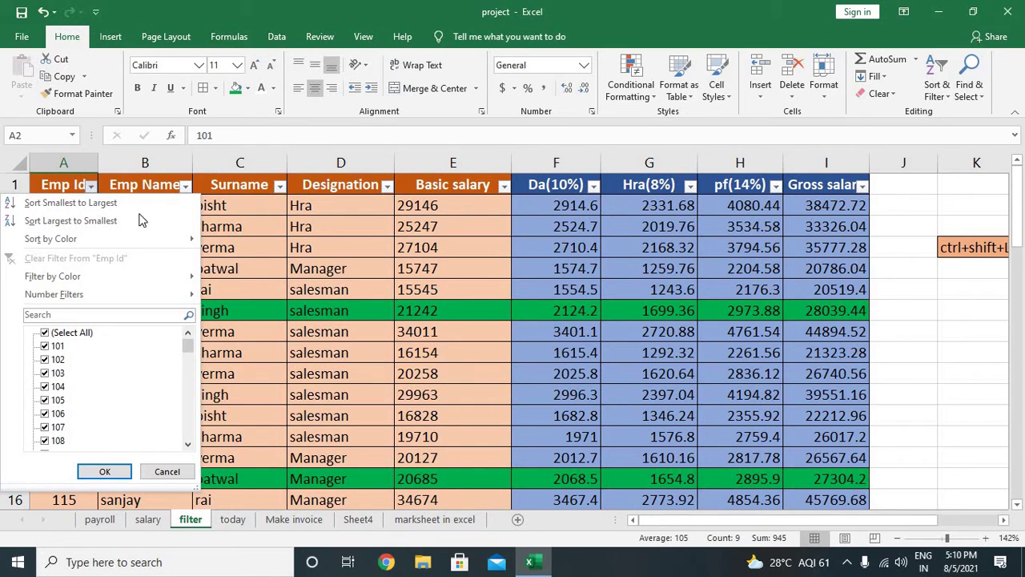
{"action": "left_click", "coordinate": [376, 315]}
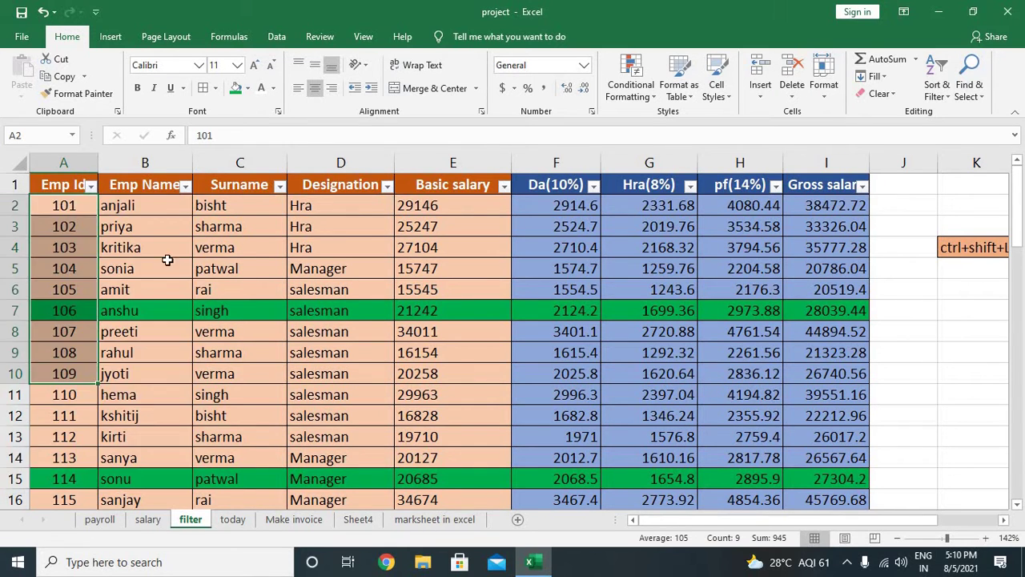
Copy A5:E5's plain peach formatting over the green-highlighted rows from A7 down.
{"action": "left_click", "coordinate": [71, 265]}
{"action": "left_click_drag", "start_coordinate": [344, 258], "coordinate": [439, 258]}
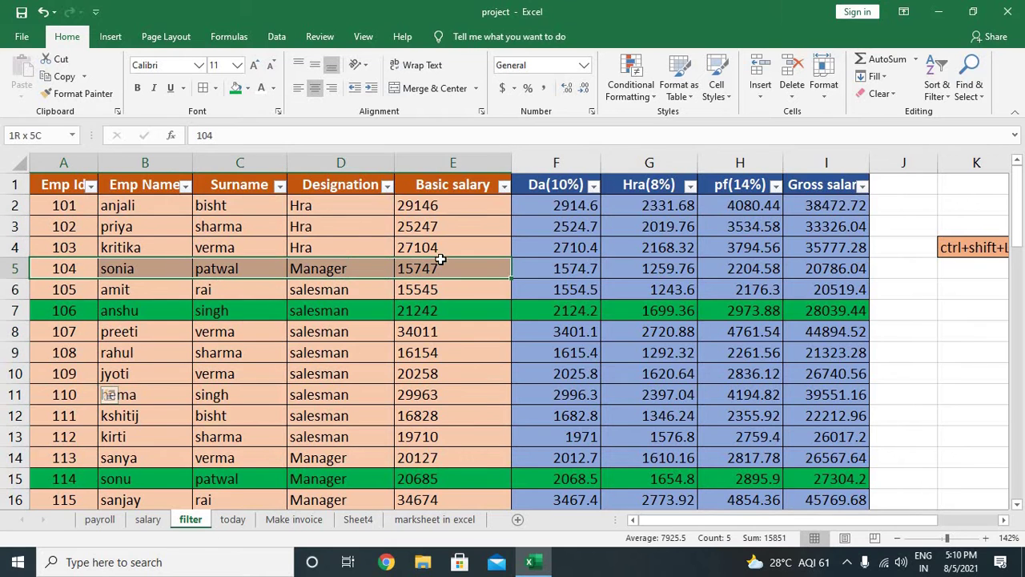
{"action": "left_click", "coordinate": [78, 93]}
{"action": "mouse_move", "coordinate": [80, 311]}
{"action": "left_mouse_down"}
{"action": "mouse_move", "coordinate": [423, 453]}
{"action": "mouse_move", "coordinate": [417, 537]}
{"action": "mouse_move", "coordinate": [422, 459]}
{"action": "left_mouse_up"}
{"action": "scroll", "coordinate": [480, 457], "scroll_direction": "up", "scroll_amount": 17}
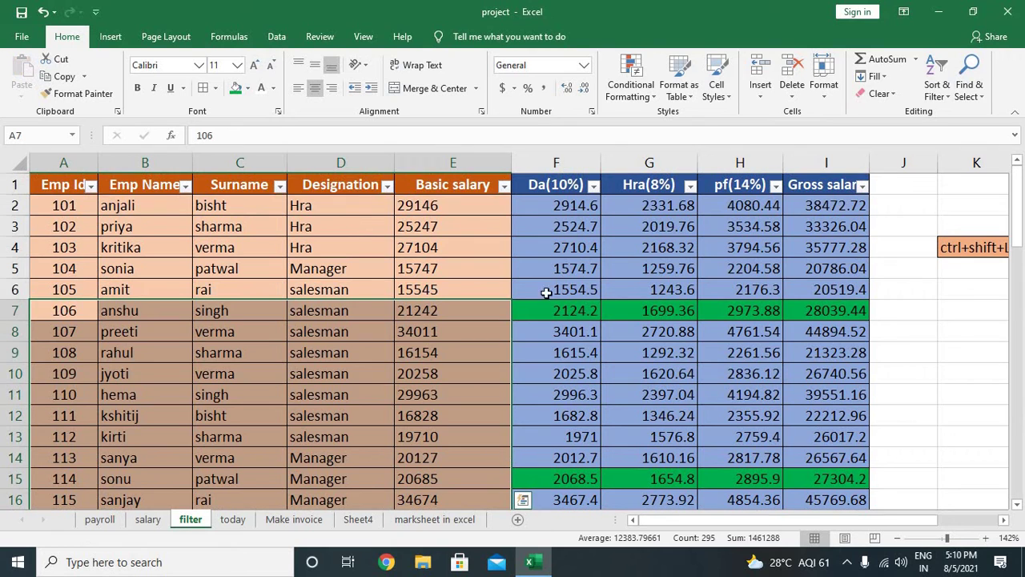
Copy F5's blue formatting over F7:I65 with Format Painter.
{"action": "left_click", "coordinate": [553, 262]}
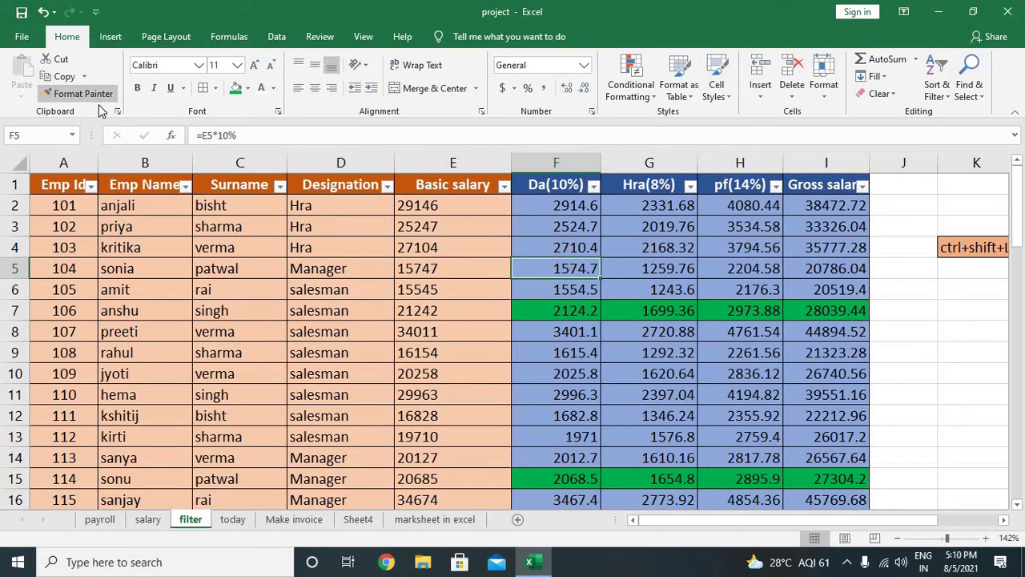
{"action": "left_click", "coordinate": [78, 93]}
{"action": "mouse_move", "coordinate": [533, 310]}
{"action": "left_mouse_down"}
{"action": "mouse_move", "coordinate": [810, 573]}
{"action": "mouse_move", "coordinate": [797, 413]}
{"action": "left_mouse_up"}
{"action": "scroll", "coordinate": [561, 361], "scroll_direction": "up", "scroll_amount": 16}
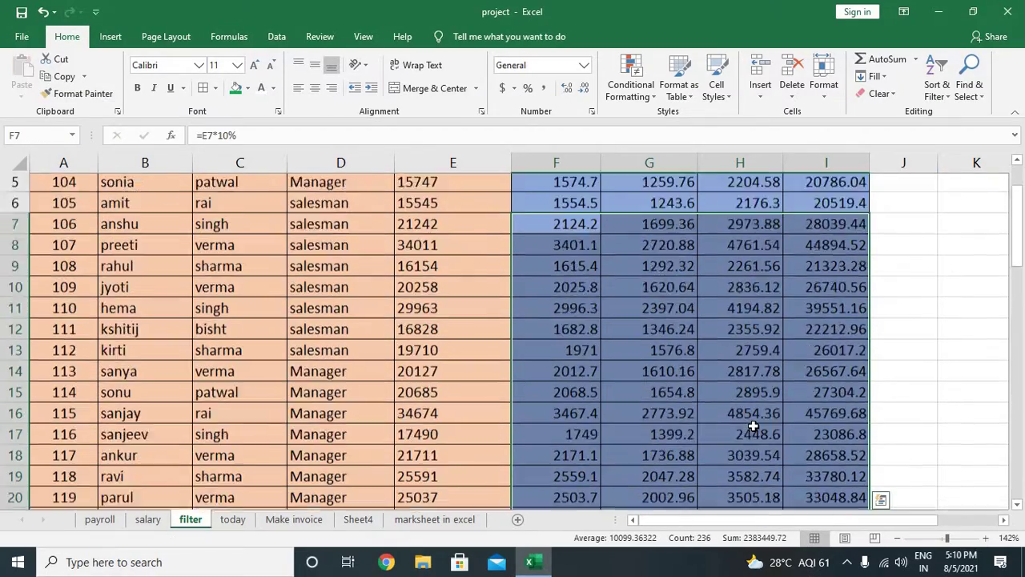
{"action": "scroll", "coordinate": [517, 371], "scroll_direction": "up", "scroll_amount": 2}
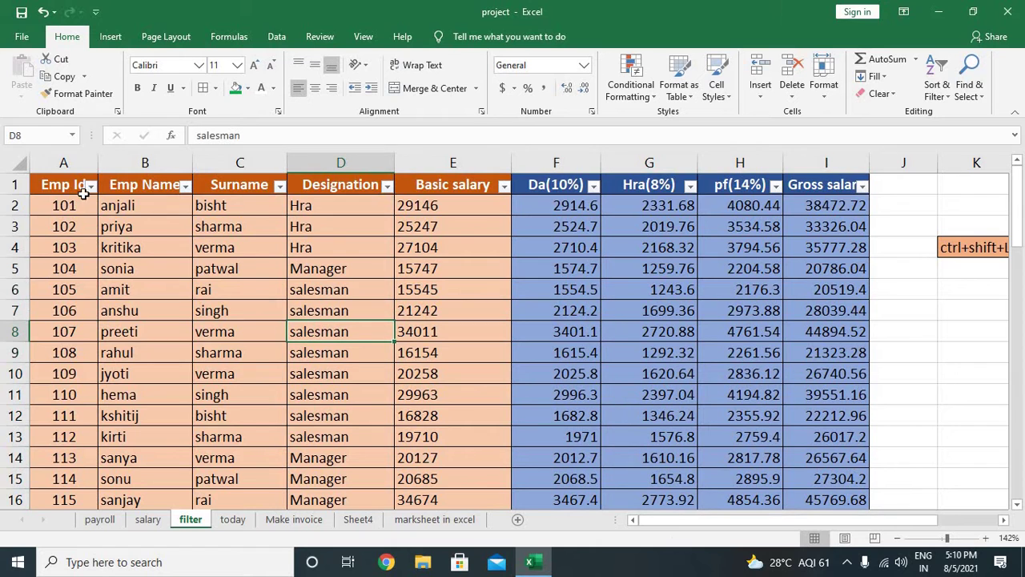
Filter Emp Id to between 105 and 115 (11 of 64 records), then clear that filter.
{"action": "left_click", "coordinate": [91, 186]}
{"action": "mouse_move", "coordinate": [103, 295]}
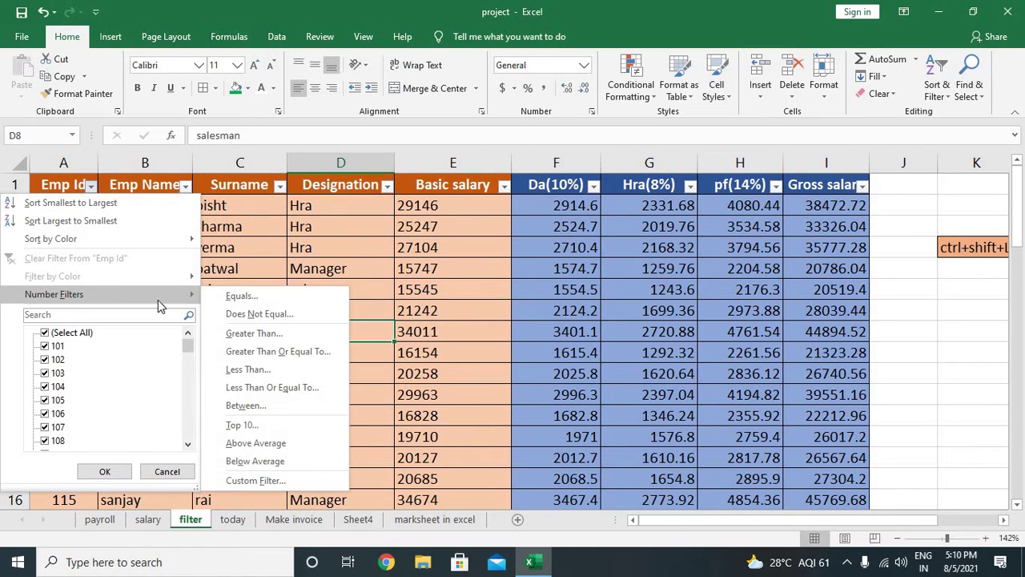
{"action": "left_click", "coordinate": [280, 410]}
{"action": "type", "text": "115"}
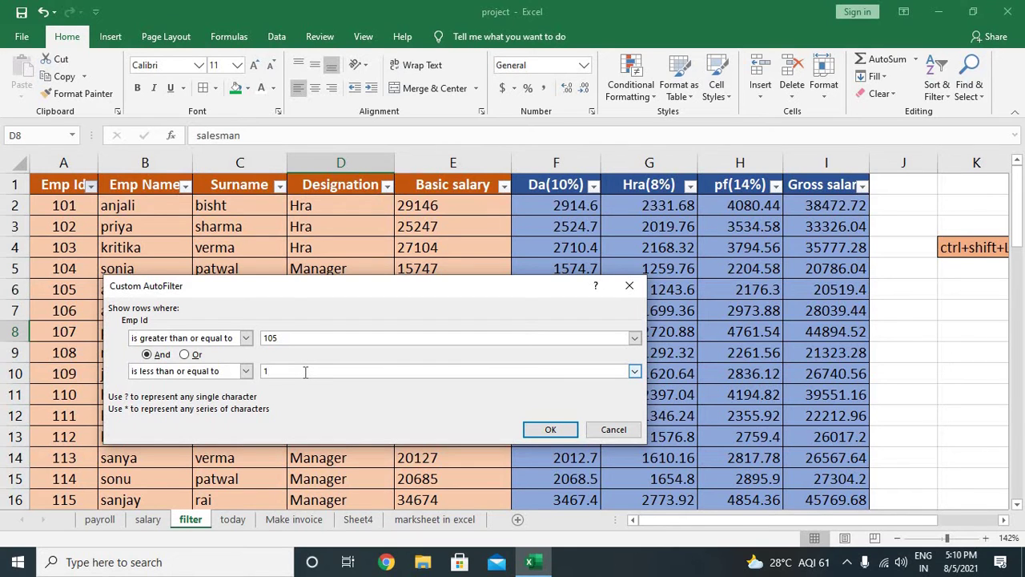
{"action": "left_click", "coordinate": [550, 430]}
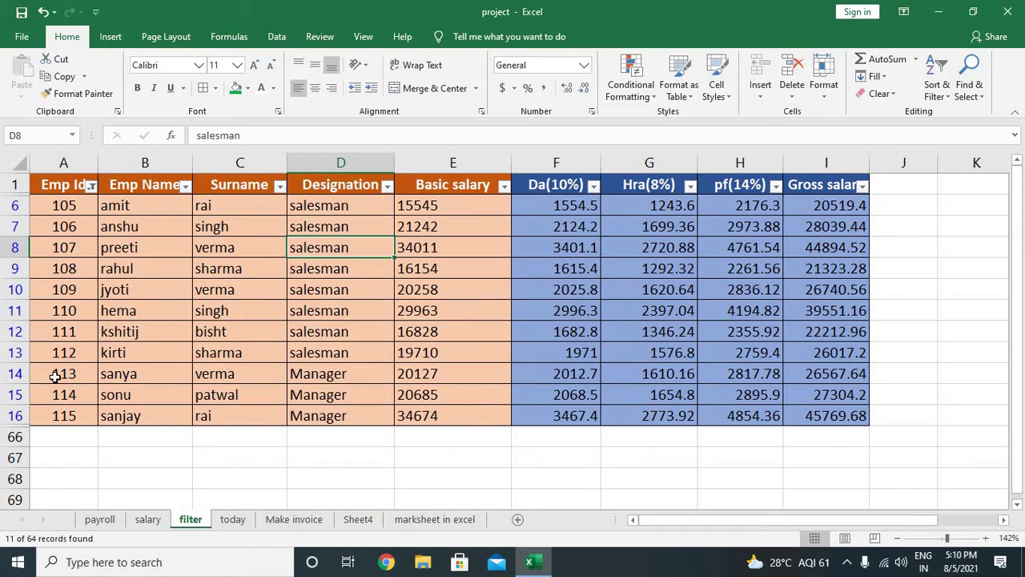
{"action": "left_click", "coordinate": [92, 186]}
{"action": "left_click", "coordinate": [101, 258]}
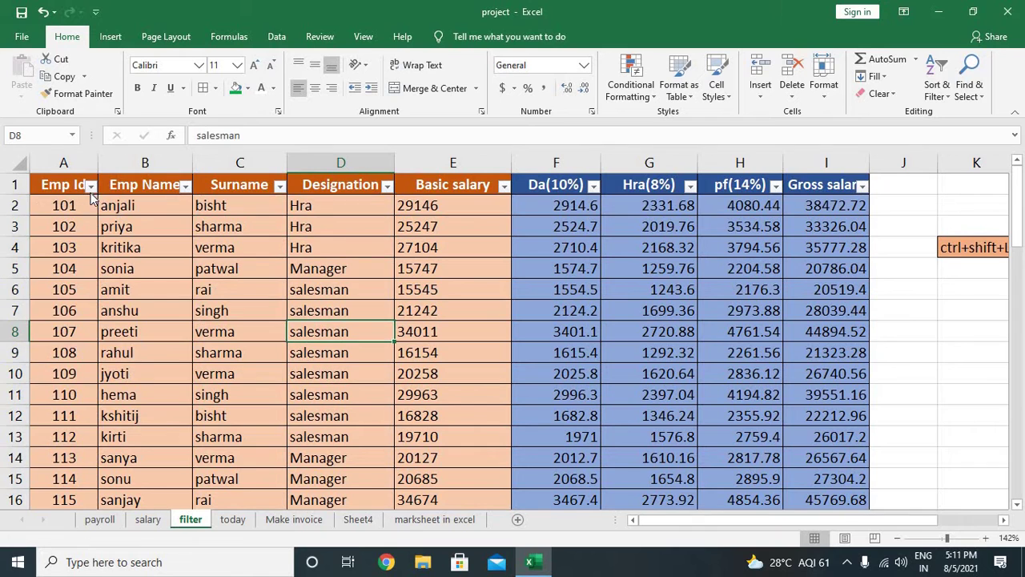
Apply a custom Emp Id filter 'is less than or equal to' 110, showing 10 of 64 records.
{"action": "left_click", "coordinate": [91, 186]}
{"action": "mouse_move", "coordinate": [128, 295]}
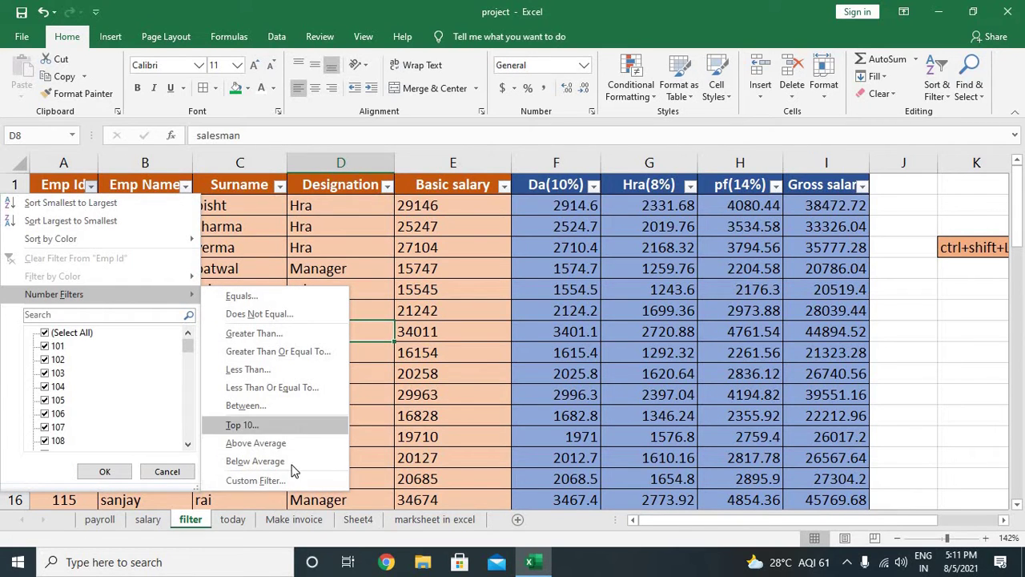
{"action": "left_click", "coordinate": [292, 484]}
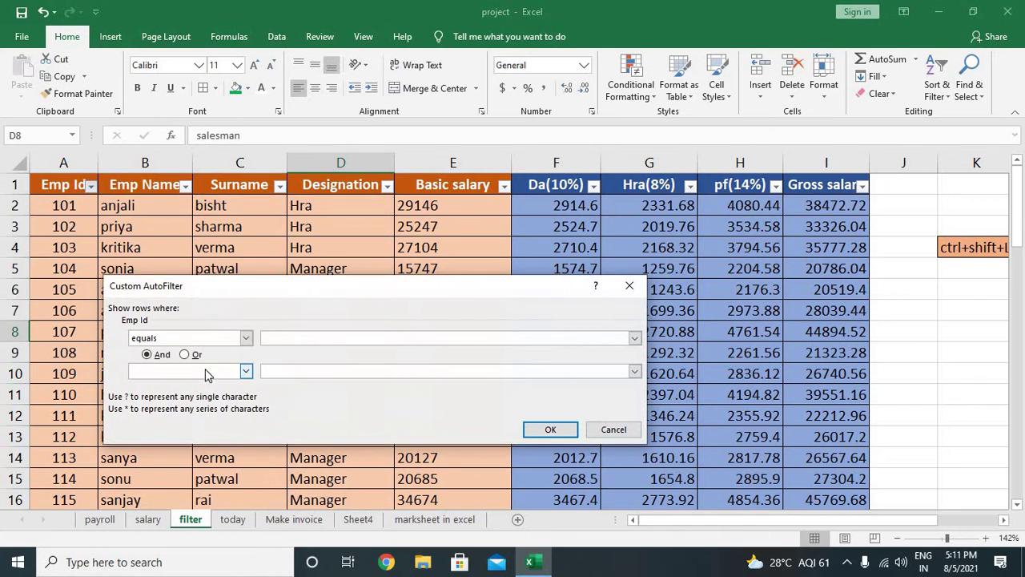
{"action": "left_click", "coordinate": [246, 338]}
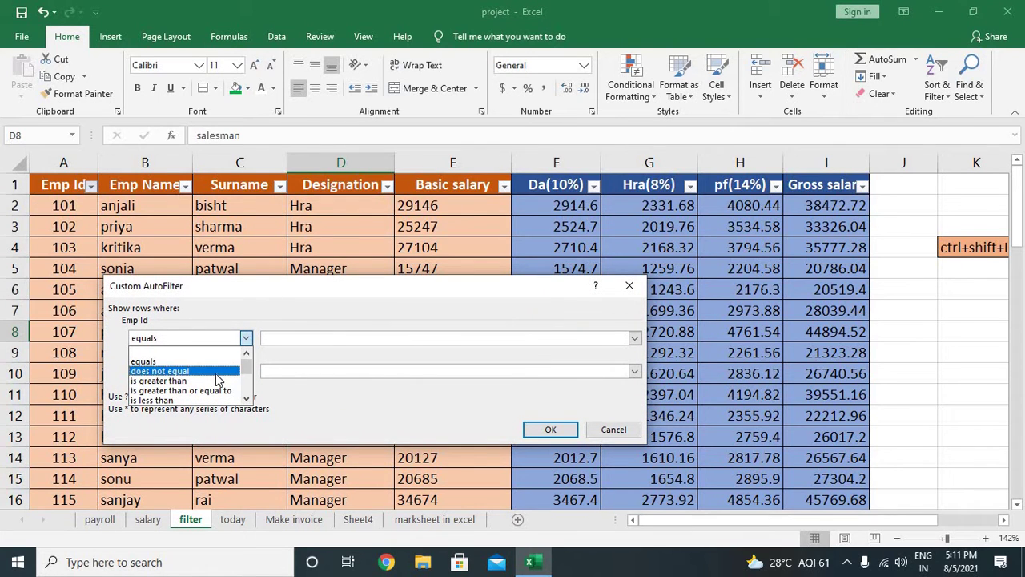
{"action": "scroll", "coordinate": [218, 380], "scroll_direction": "down", "scroll_amount": 1}
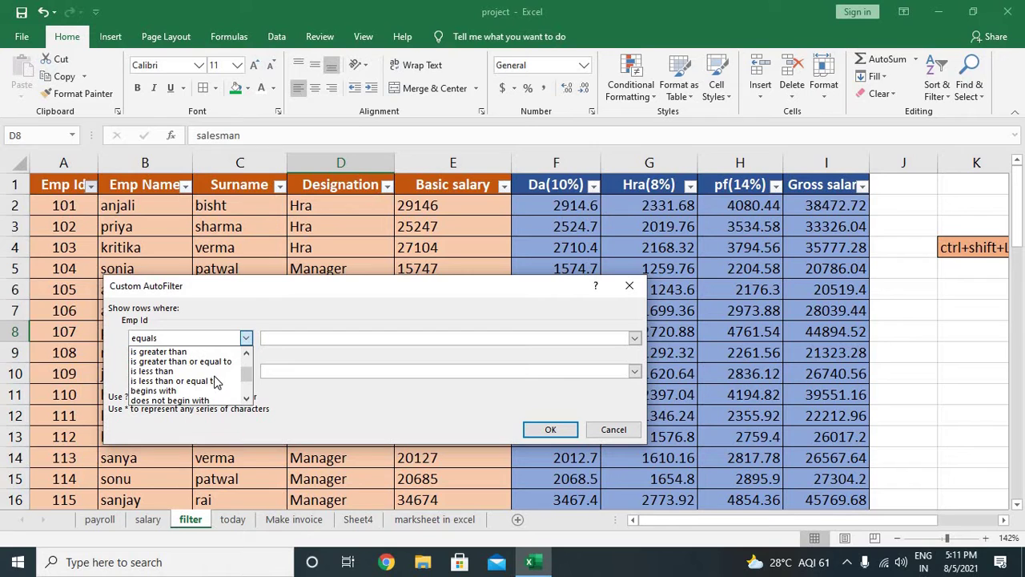
{"action": "left_click", "coordinate": [215, 381]}
{"action": "type", "text": "110"}
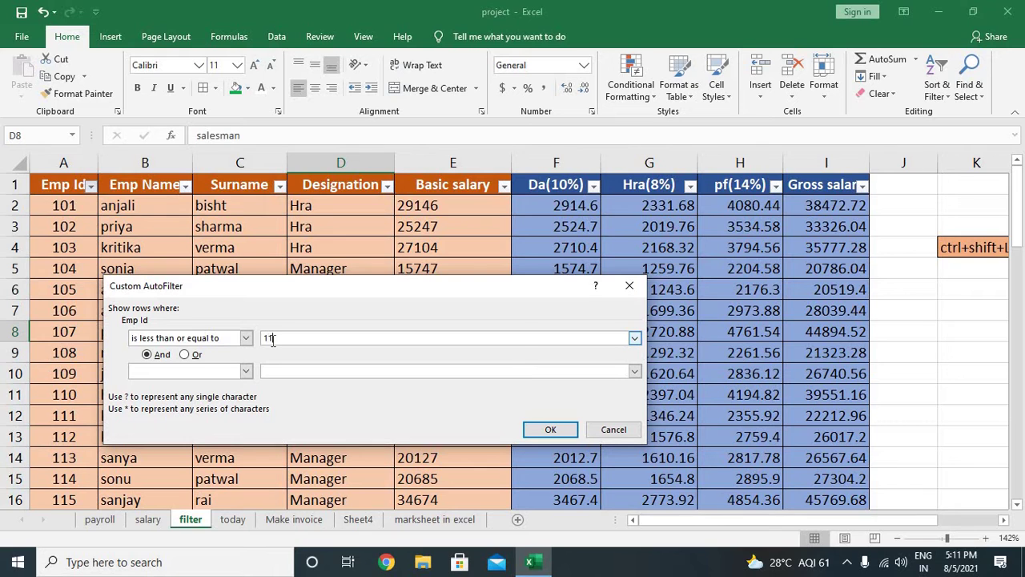
{"action": "left_click", "coordinate": [538, 427]}
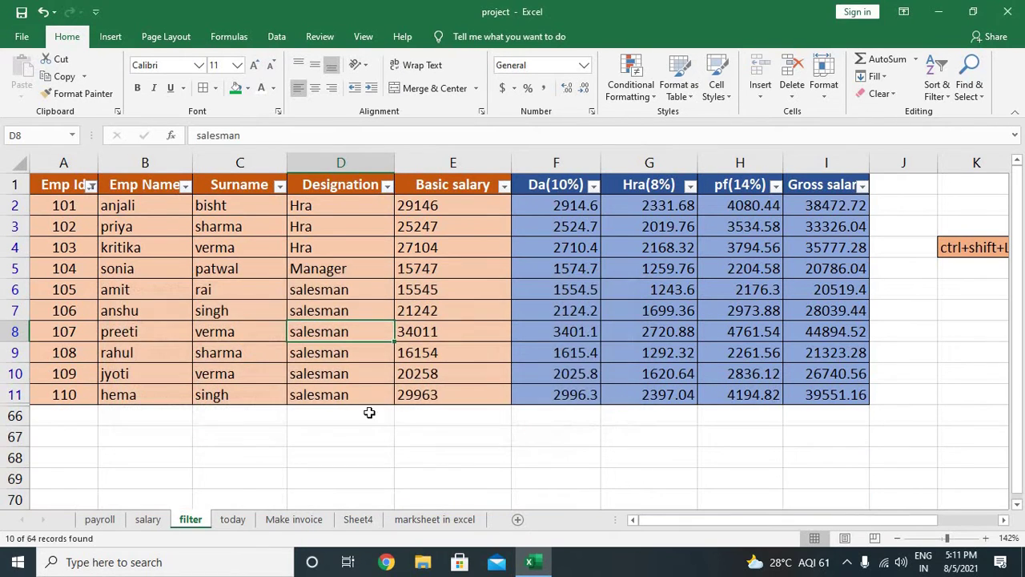
{"action": "left_click", "coordinate": [78, 394]}
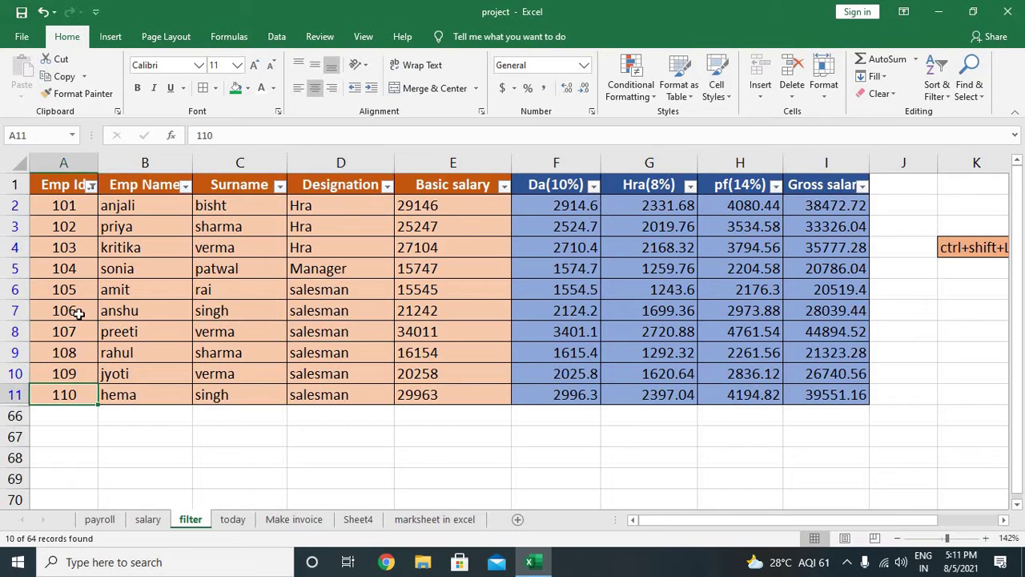
{"action": "left_click", "coordinate": [88, 204]}
{"action": "left_click", "coordinate": [91, 185]}
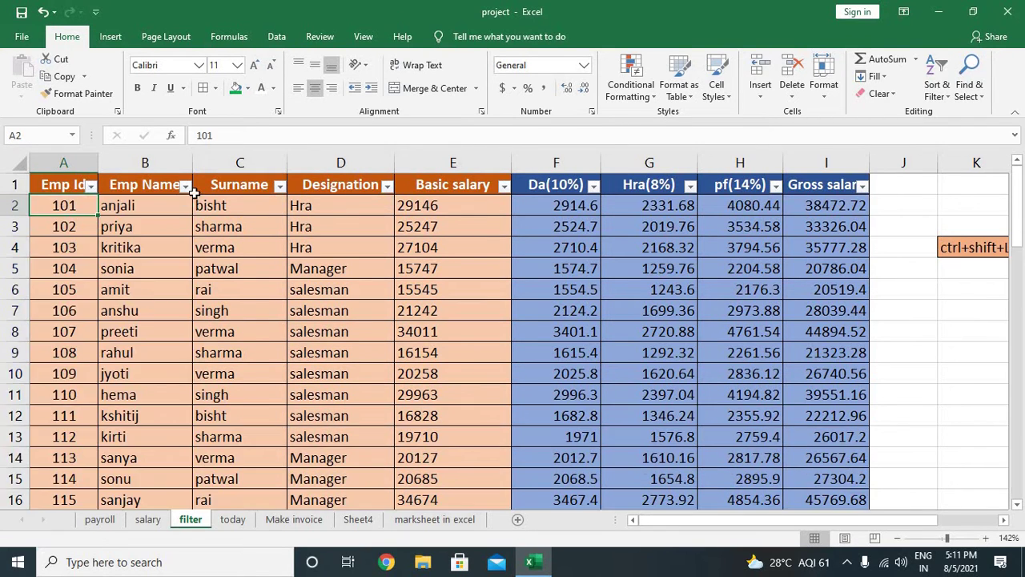
Clear the Emp Id filter and show only Emp Names beginning with 'a' (17 of 64 records).
{"action": "left_click", "coordinate": [76, 258]}
{"action": "left_click", "coordinate": [186, 188]}
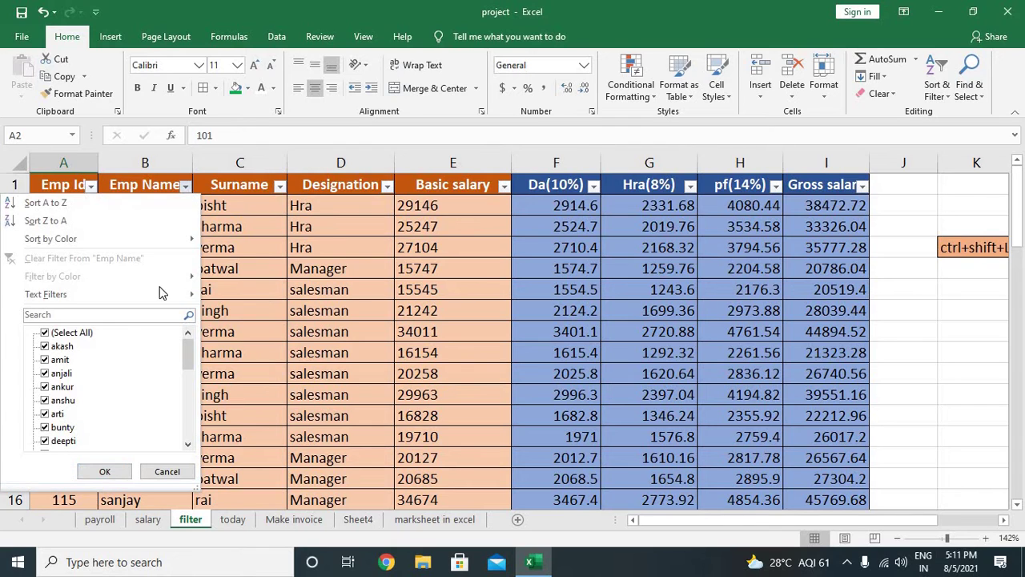
{"action": "mouse_move", "coordinate": [158, 294]}
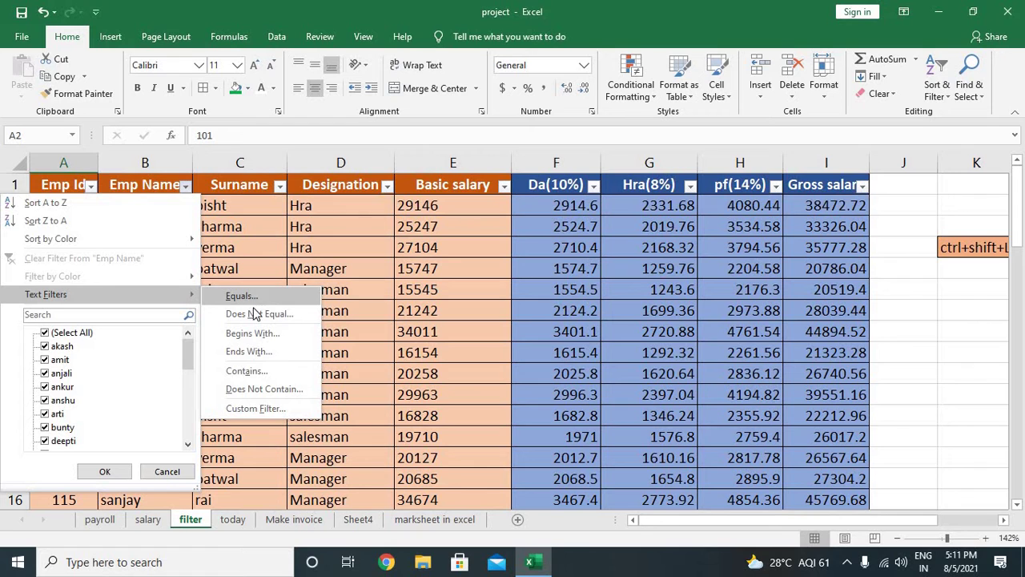
{"action": "left_click", "coordinate": [254, 333]}
{"action": "left_click_drag", "start_coordinate": [255, 289], "coordinate": [507, 293]}
{"action": "type", "text": "a"}
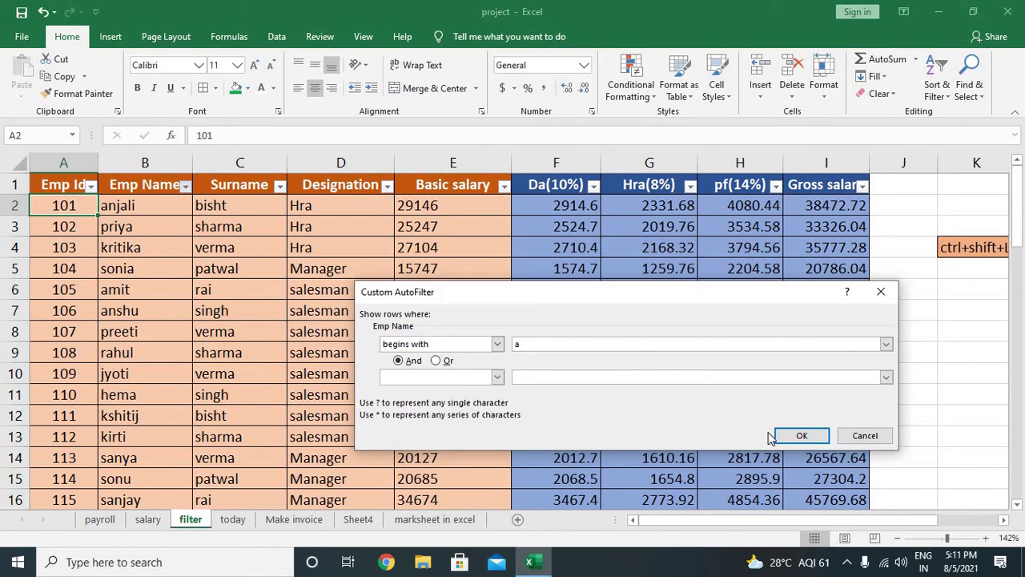
{"action": "left_click", "coordinate": [797, 435]}
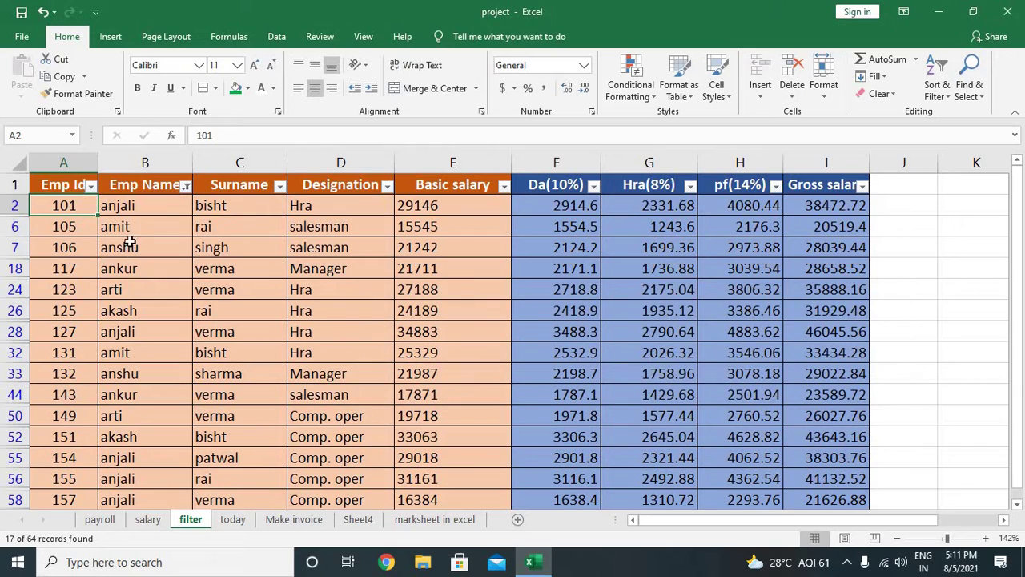
Review the filtered 'a' names in column B, then clear the Emp Name filter.
{"action": "mouse_move", "coordinate": [133, 205]}
{"action": "left_mouse_down"}
{"action": "mouse_move", "coordinate": [128, 562]}
{"action": "mouse_move", "coordinate": [128, 481]}
{"action": "left_mouse_up"}
{"action": "scroll", "coordinate": [209, 413], "scroll_direction": "up", "scroll_amount": 1}
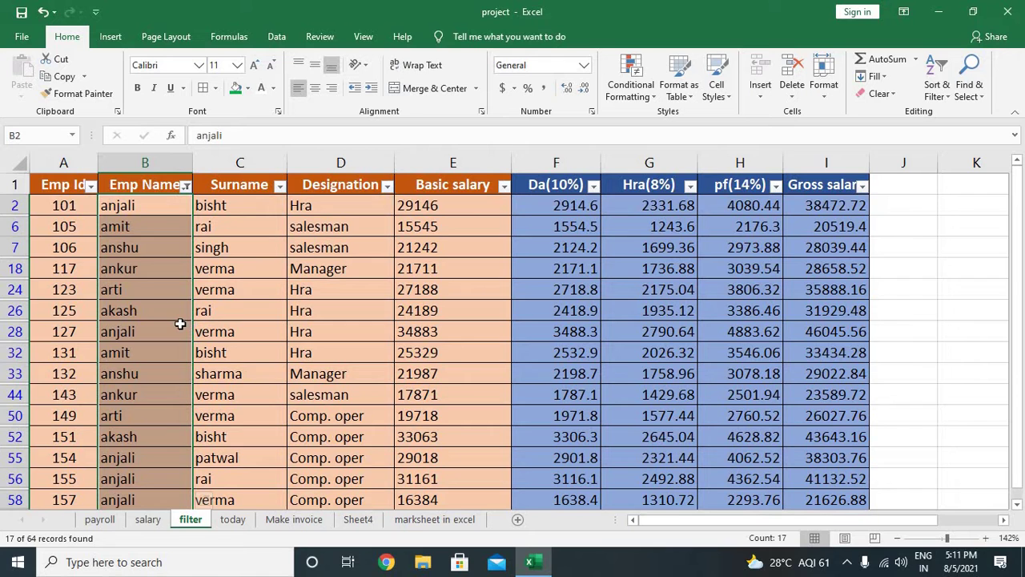
{"action": "left_click", "coordinate": [185, 186]}
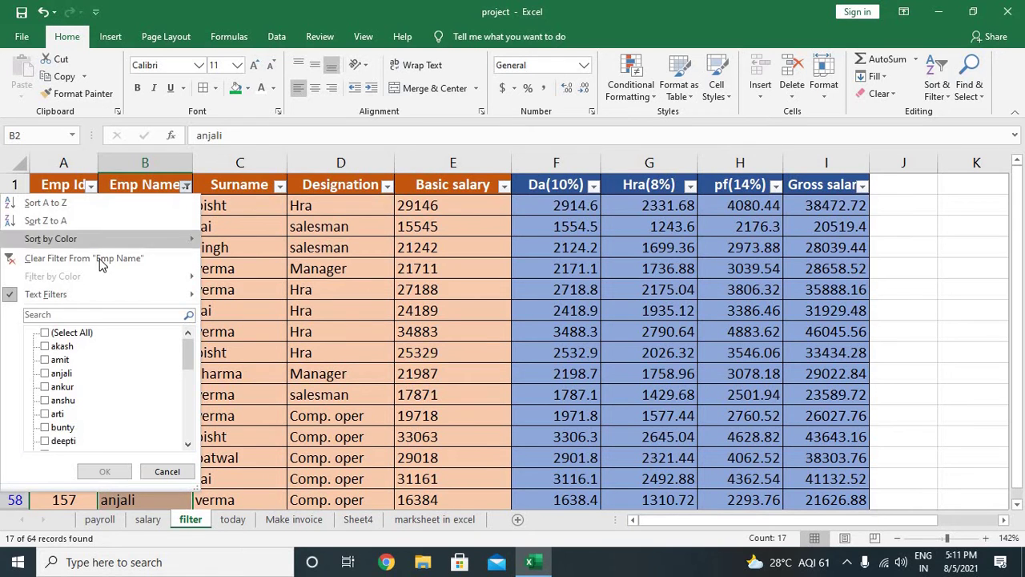
{"action": "left_click", "coordinate": [96, 258]}
Filter Surname to 'contains bisht', leaving 7 of 64 records.
{"action": "left_click", "coordinate": [185, 186]}
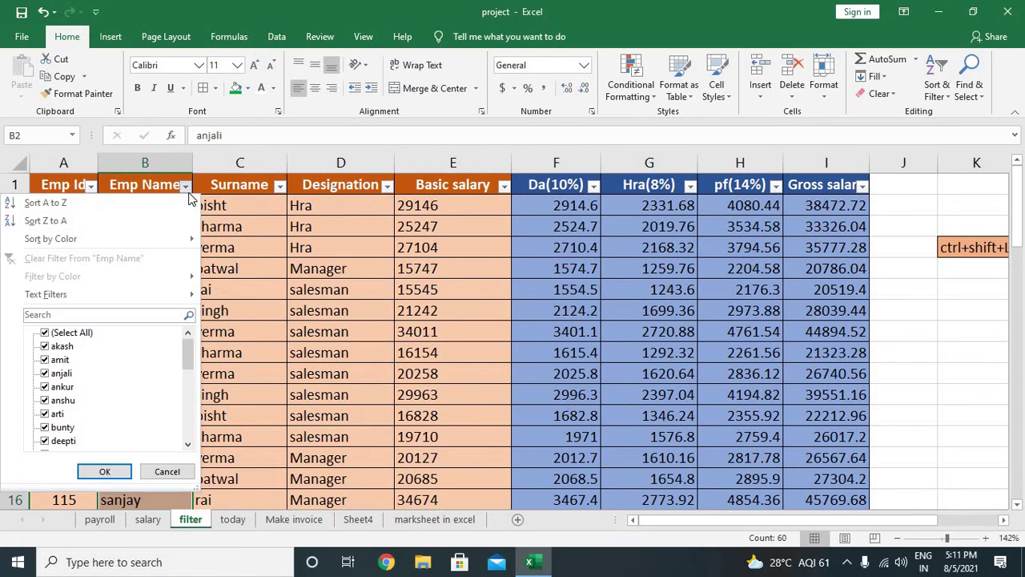
{"action": "mouse_move", "coordinate": [155, 295]}
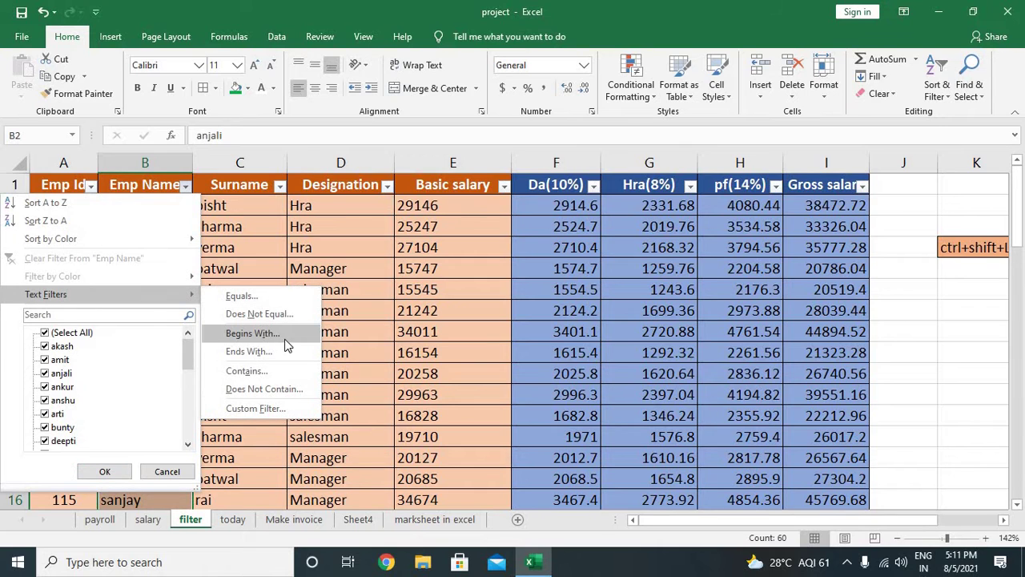
{"action": "left_click", "coordinate": [282, 193]}
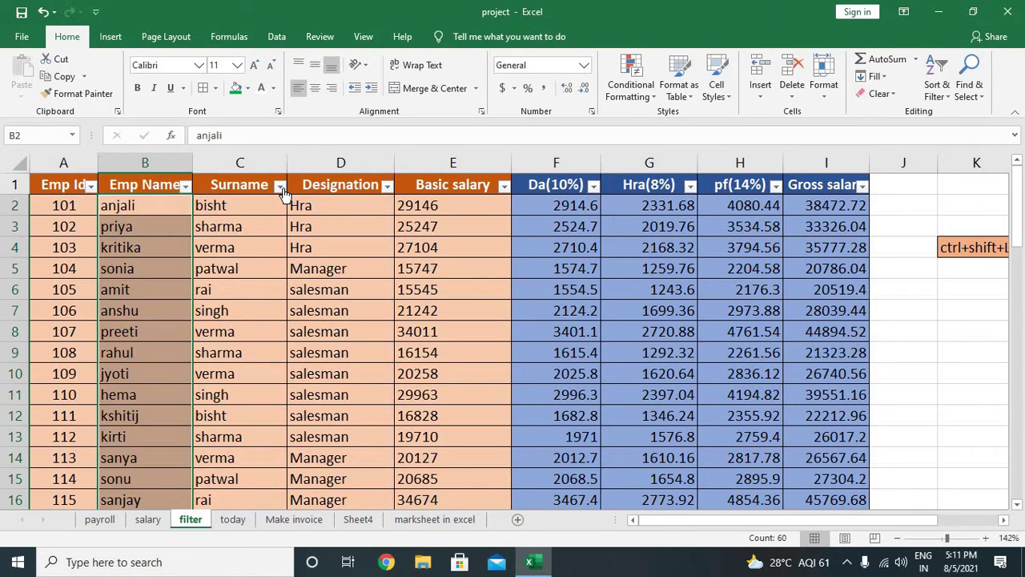
{"action": "left_click", "coordinate": [282, 192]}
{"action": "mouse_move", "coordinate": [227, 297]}
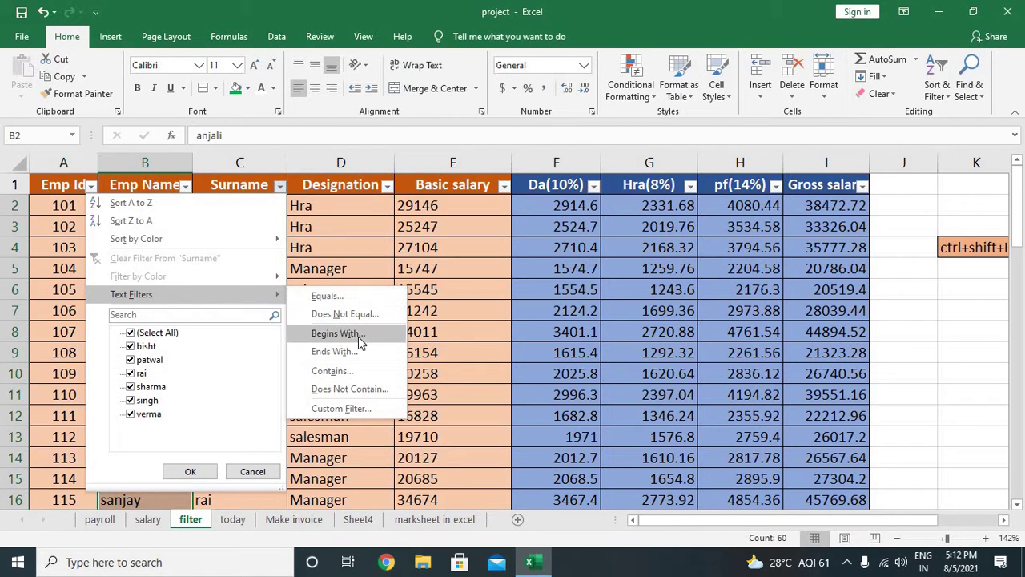
{"action": "left_click", "coordinate": [356, 371]}
{"action": "type", "text": "bisht"}
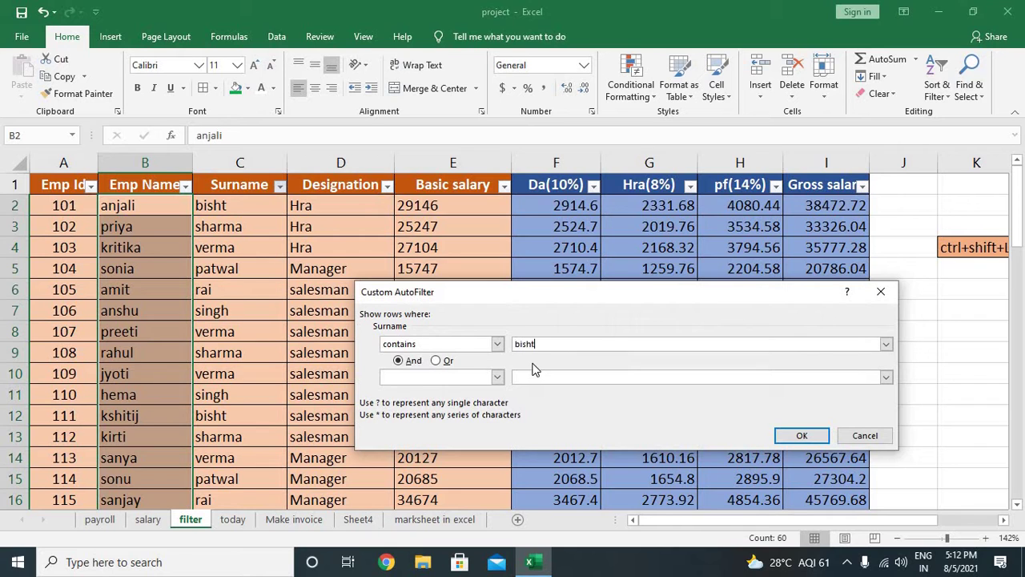
{"action": "left_click", "coordinate": [802, 436]}
{"action": "left_click_drag", "start_coordinate": [248, 204], "coordinate": [252, 332]}
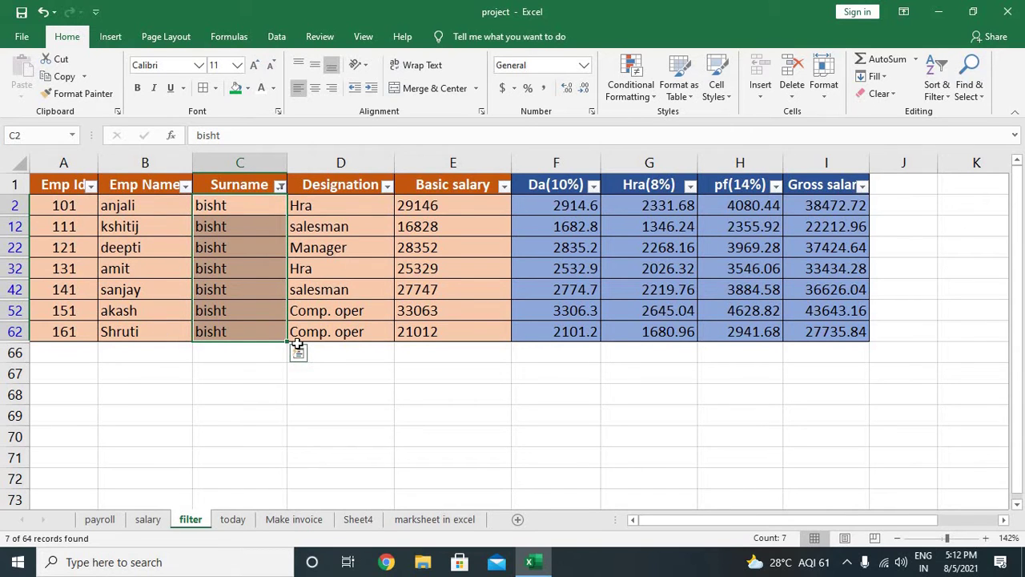
Clear the Surname 'contains bisht' filter so every employee row returns.
{"action": "left_click", "coordinate": [280, 187]}
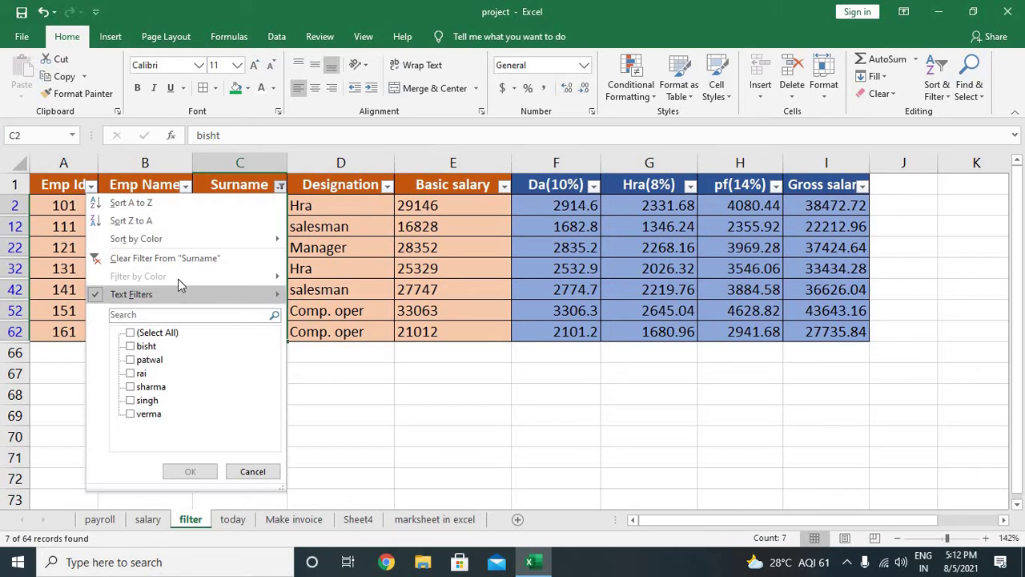
{"action": "left_click", "coordinate": [182, 257]}
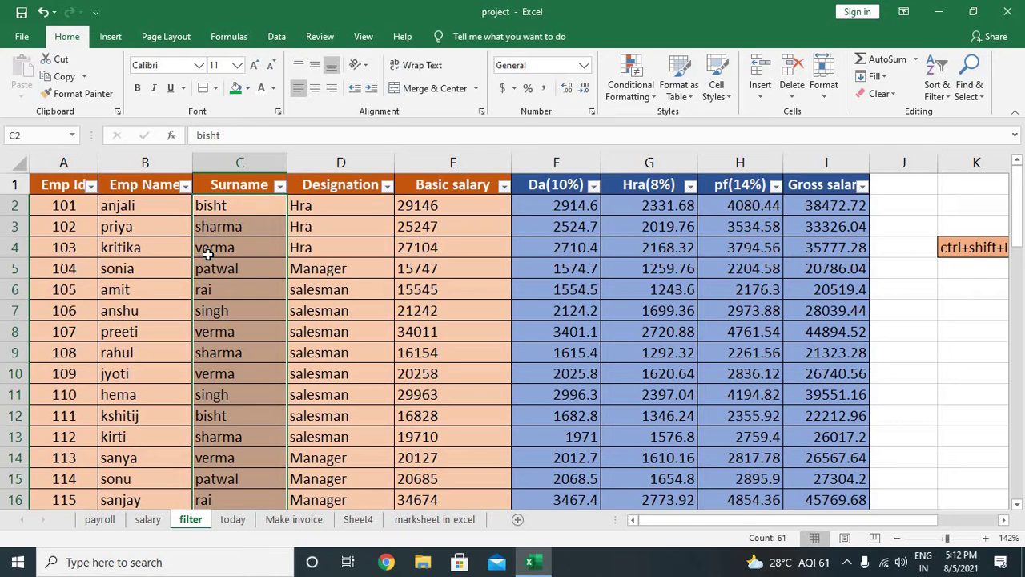
{"action": "left_click", "coordinate": [280, 187]}
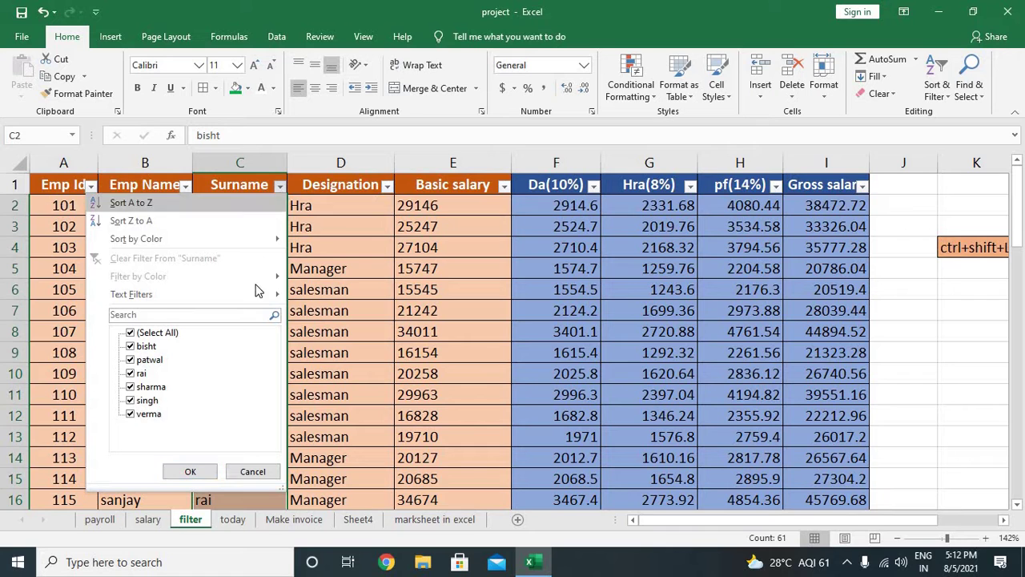
Filter Surname to 'does not contain bisht', leaving 57 of 64 records.
{"action": "mouse_move", "coordinate": [261, 295]}
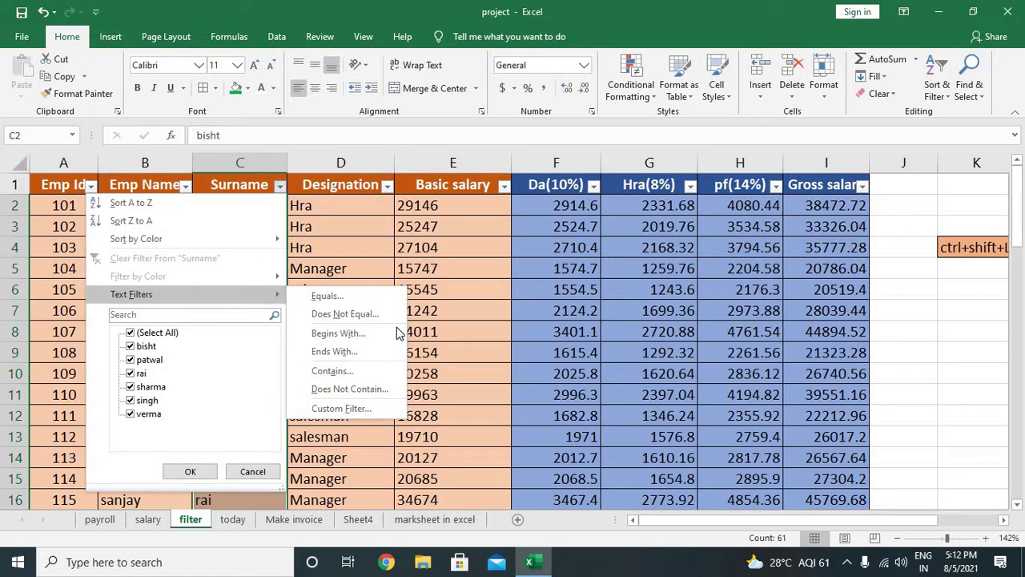
{"action": "left_click", "coordinate": [375, 389]}
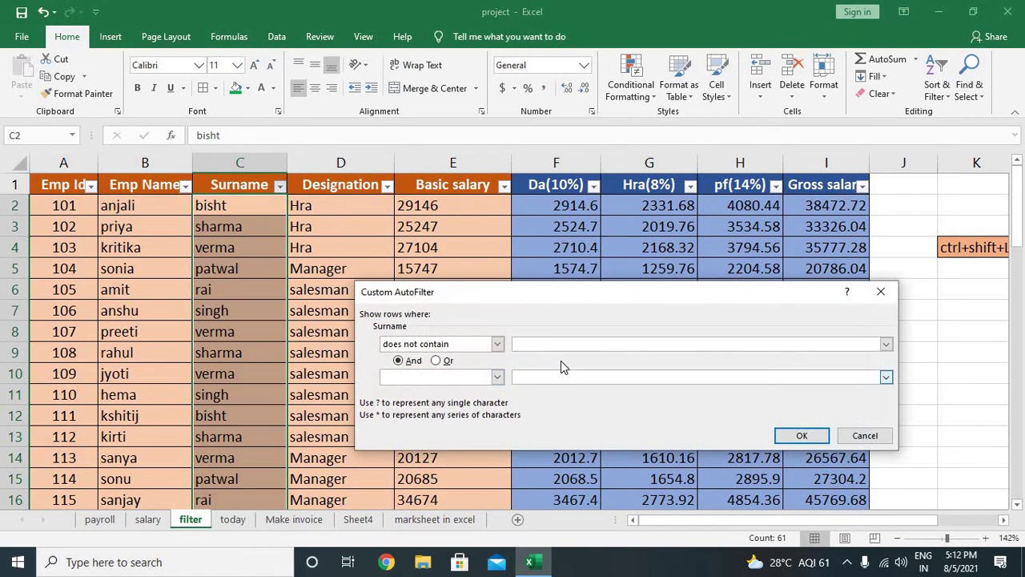
{"action": "type", "text": "bisht"}
{"action": "left_click", "coordinate": [797, 435]}
{"action": "left_click", "coordinate": [245, 318]}
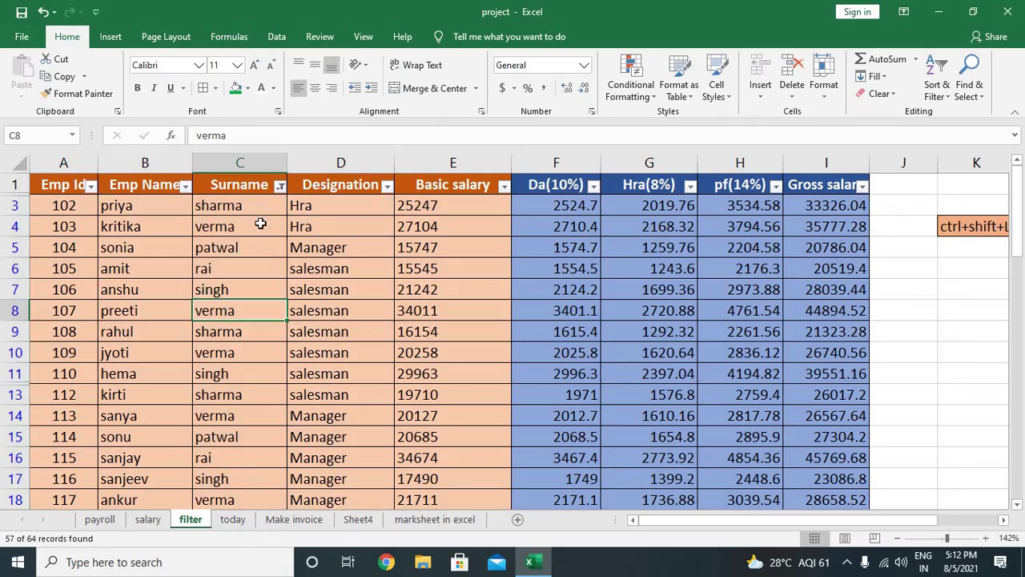
{"action": "scroll", "coordinate": [257, 313], "scroll_direction": "down", "scroll_amount": 3}
{"action": "scroll", "coordinate": [260, 312], "scroll_direction": "down", "scroll_amount": 2}
{"action": "scroll", "coordinate": [260, 311], "scroll_direction": "down", "scroll_amount": 2}
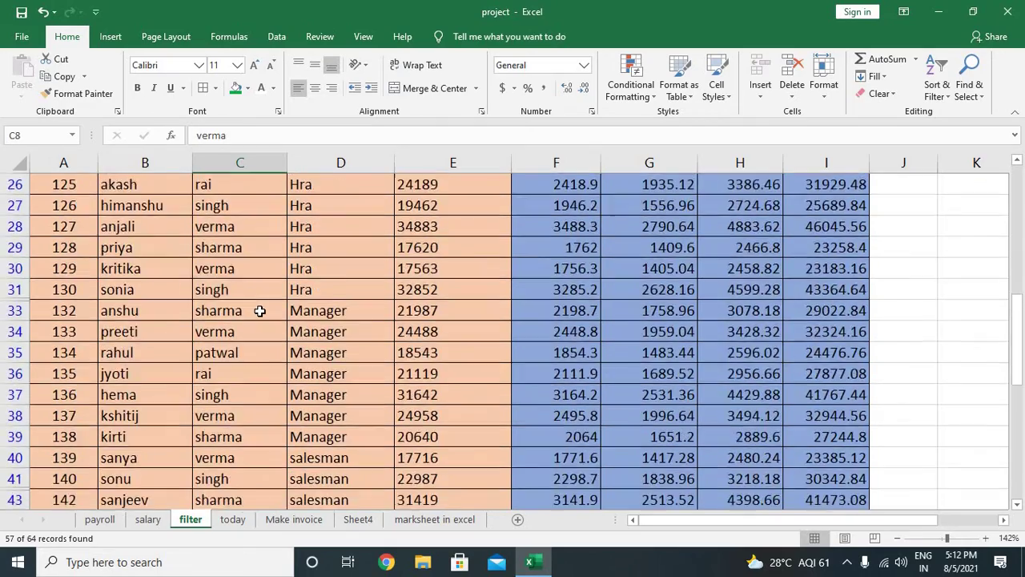
{"action": "scroll", "coordinate": [260, 312], "scroll_direction": "down", "scroll_amount": 1}
{"action": "left_click", "coordinate": [259, 312]}
{"action": "scroll", "coordinate": [259, 312], "scroll_direction": "up", "scroll_amount": 7}
{"action": "scroll", "coordinate": [260, 312], "scroll_direction": "up", "scroll_amount": 2}
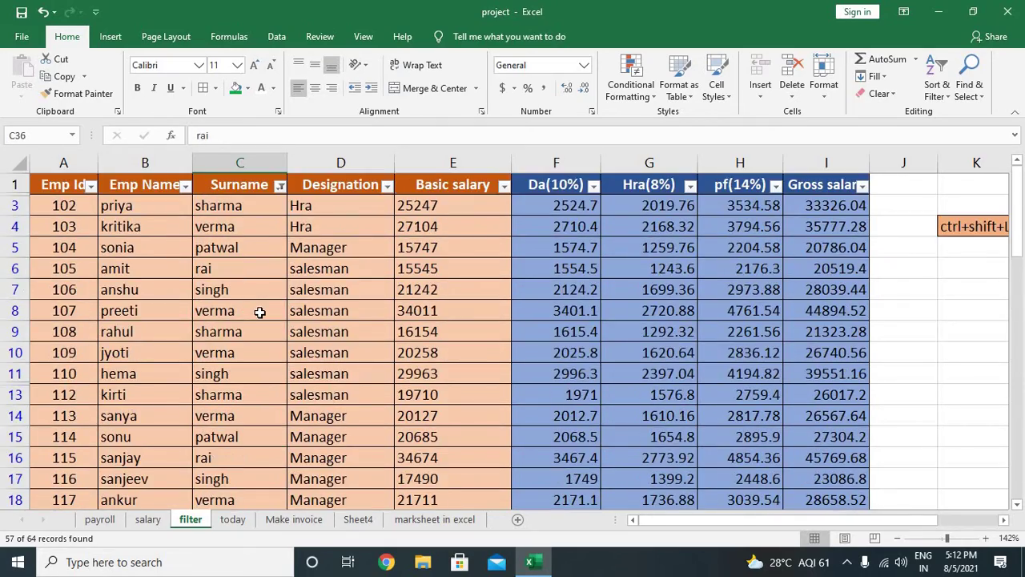
Search the filtered sheet for 'bisht' with Ctrl+F (not found), then clear the Surname filter.
{"action": "key", "text": "ctrl+f"}
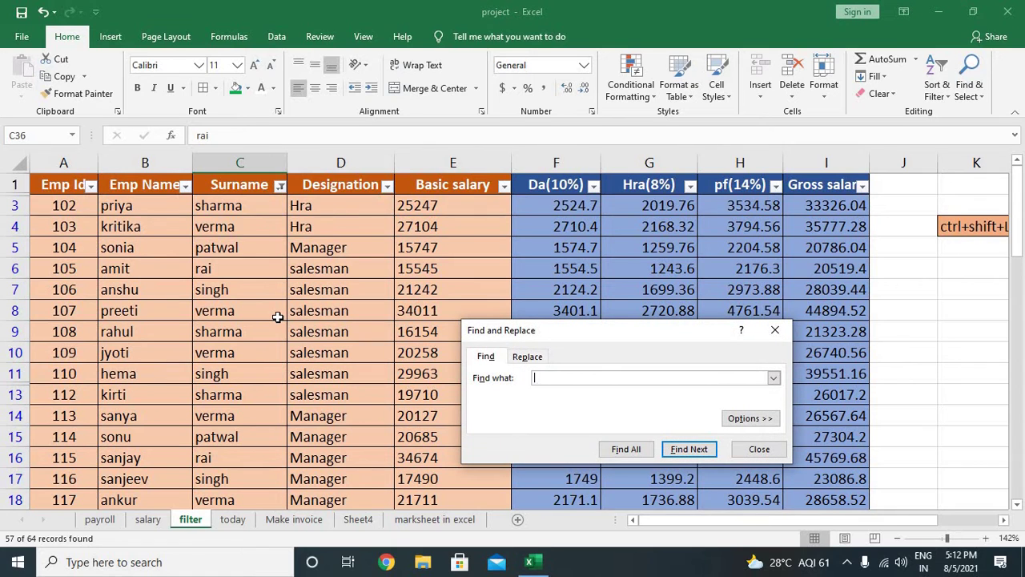
{"action": "left_click", "coordinate": [677, 450]}
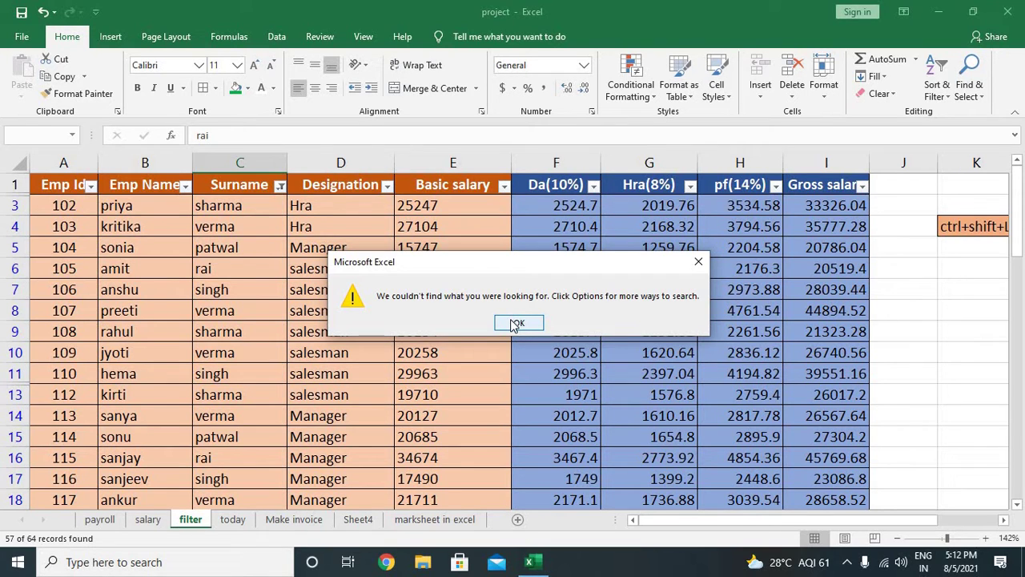
{"action": "left_click", "coordinate": [517, 322]}
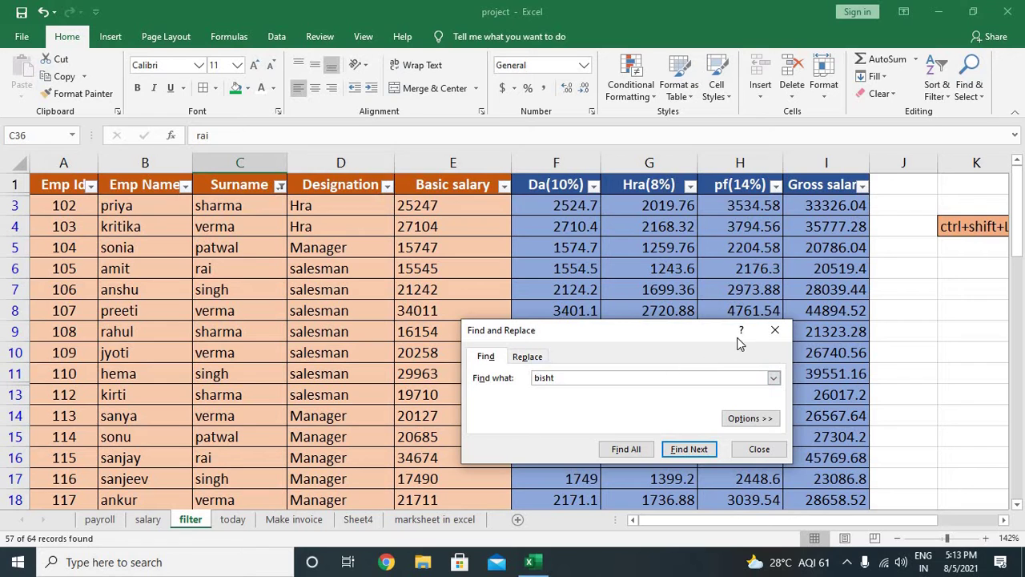
{"action": "left_click", "coordinate": [774, 330]}
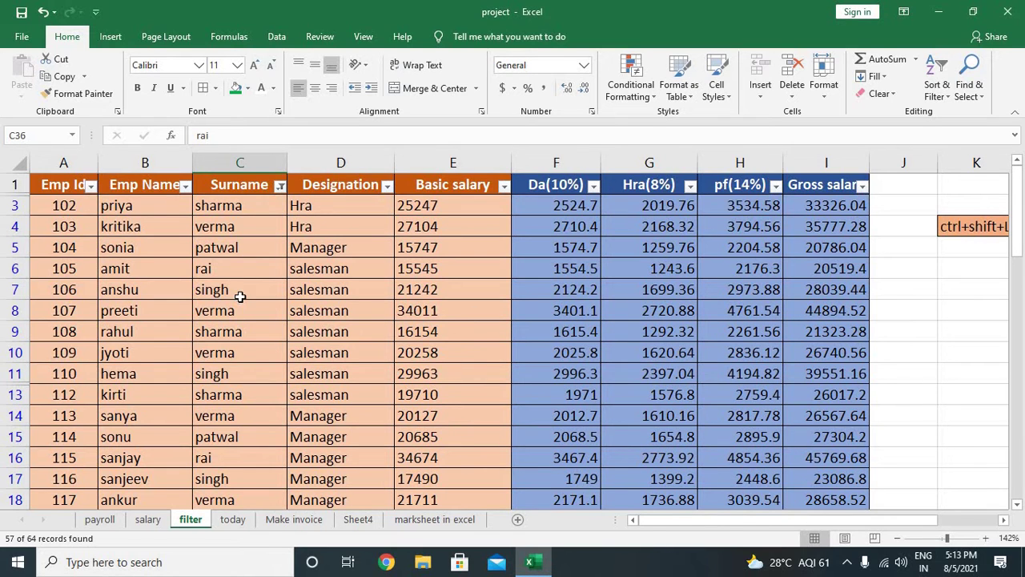
{"action": "left_click", "coordinate": [280, 186]}
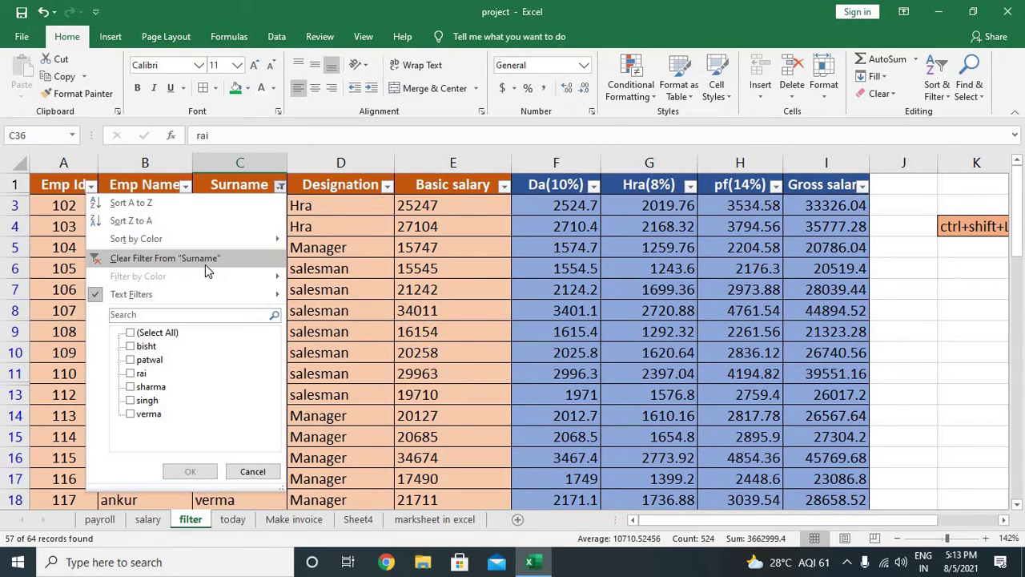
{"action": "left_click", "coordinate": [185, 258]}
{"action": "left_click", "coordinate": [270, 309]}
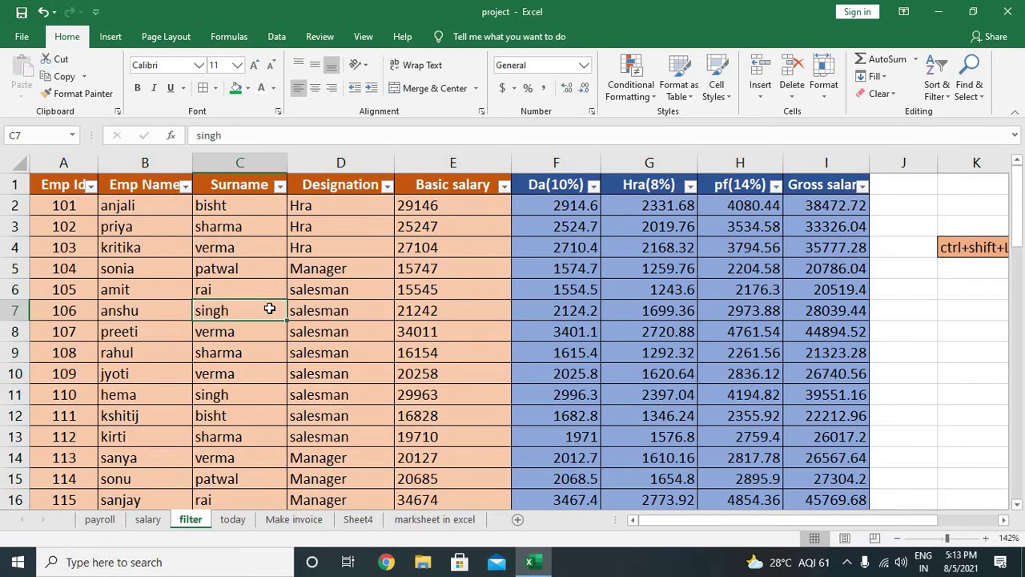
{"action": "key", "text": "ctrl+f"}
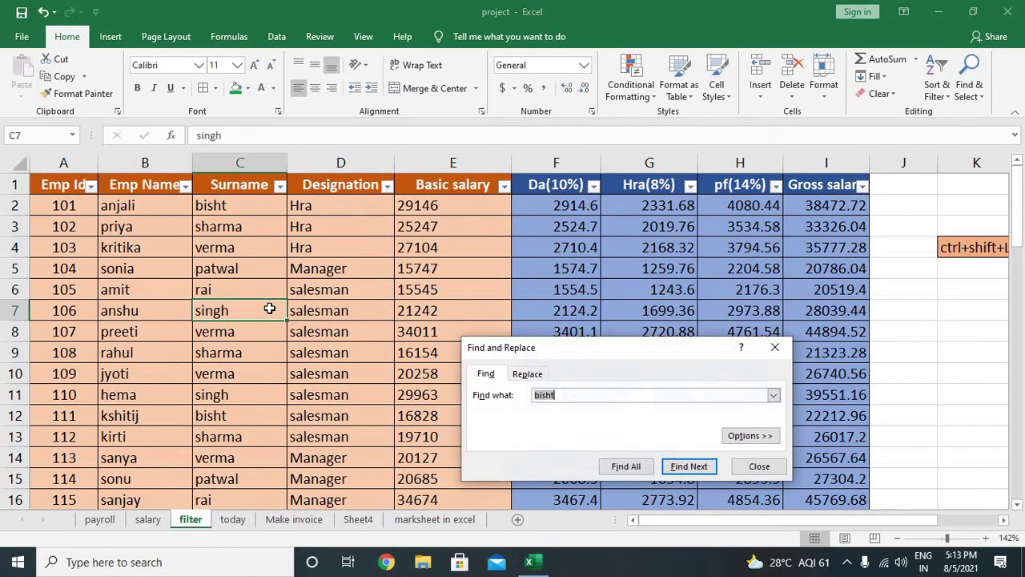
{"action": "left_click", "coordinate": [704, 471]}
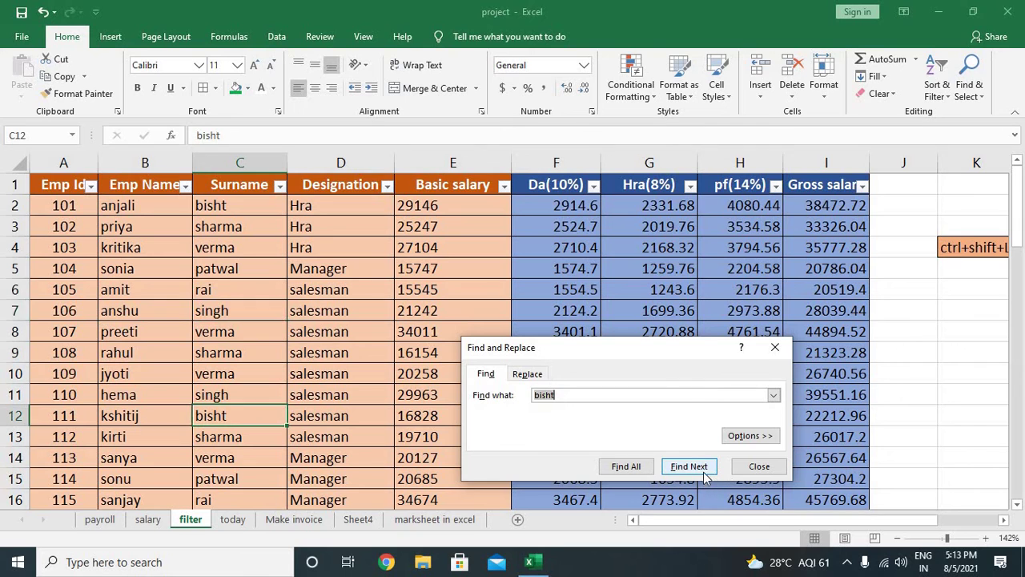
{"action": "left_click", "coordinate": [703, 471]}
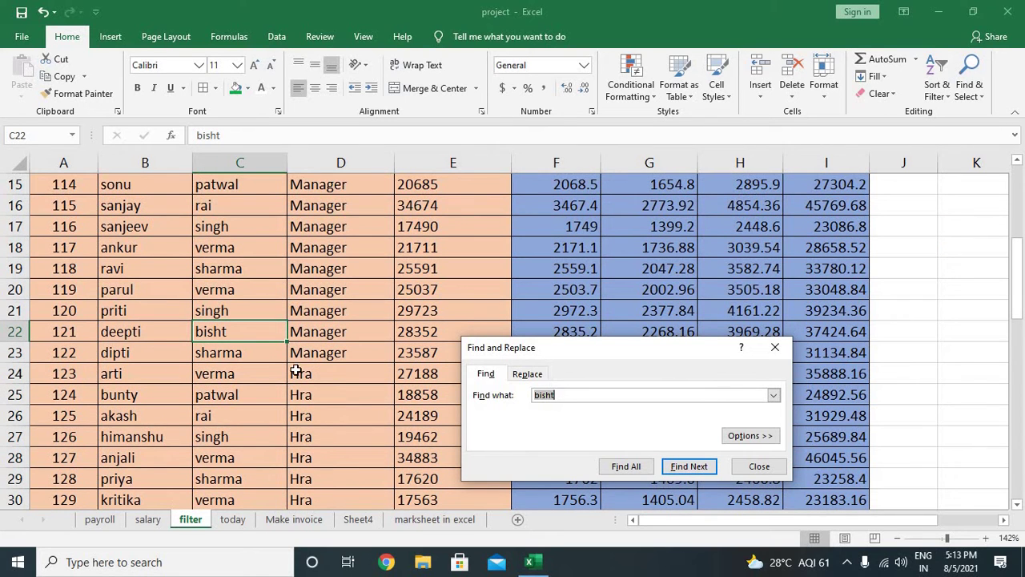
{"action": "left_click", "coordinate": [772, 350]}
{"action": "scroll", "coordinate": [797, 361], "scroll_direction": "up", "scroll_amount": 2}
{"action": "scroll", "coordinate": [796, 362], "scroll_direction": "up", "scroll_amount": 3}
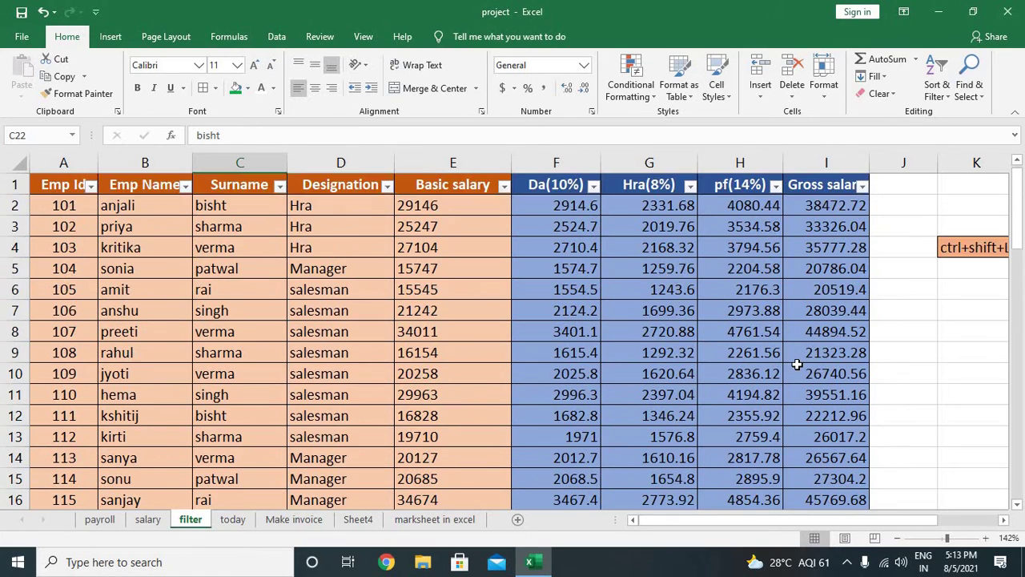
{"action": "left_click", "coordinate": [949, 272]}
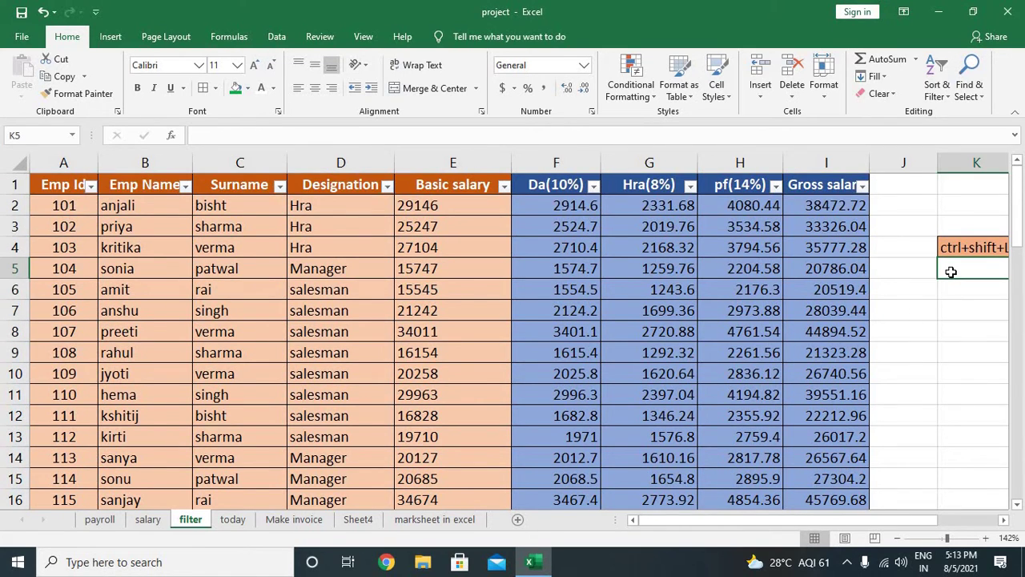
Enter 'ctrl+f' in K5 and 'find the record/data' in L5.
{"action": "key", "text": "Right"}
{"action": "key", "text": "Left"}
{"action": "type", "text": "ctrl"}
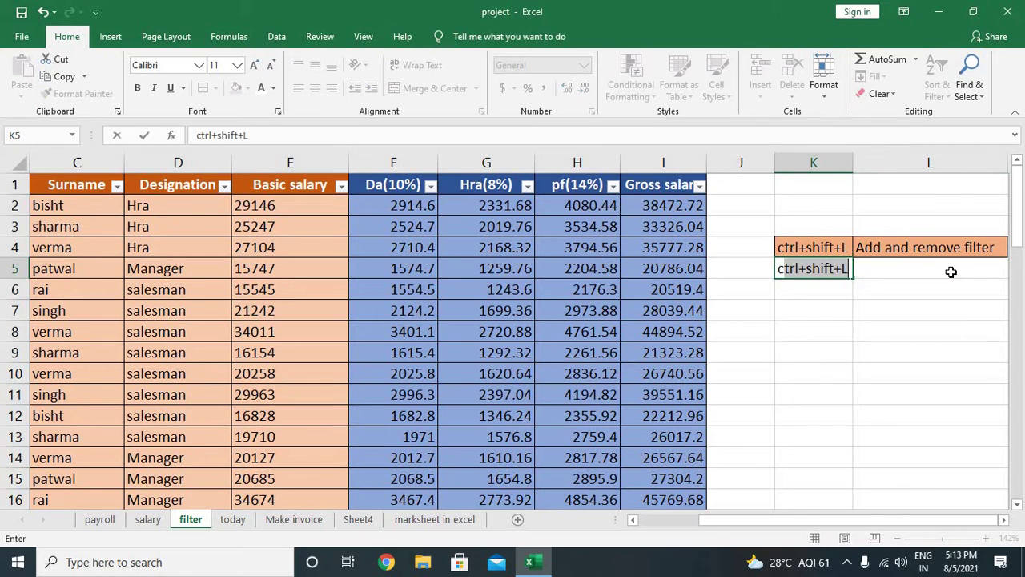
{"action": "type", "text": "+f"}
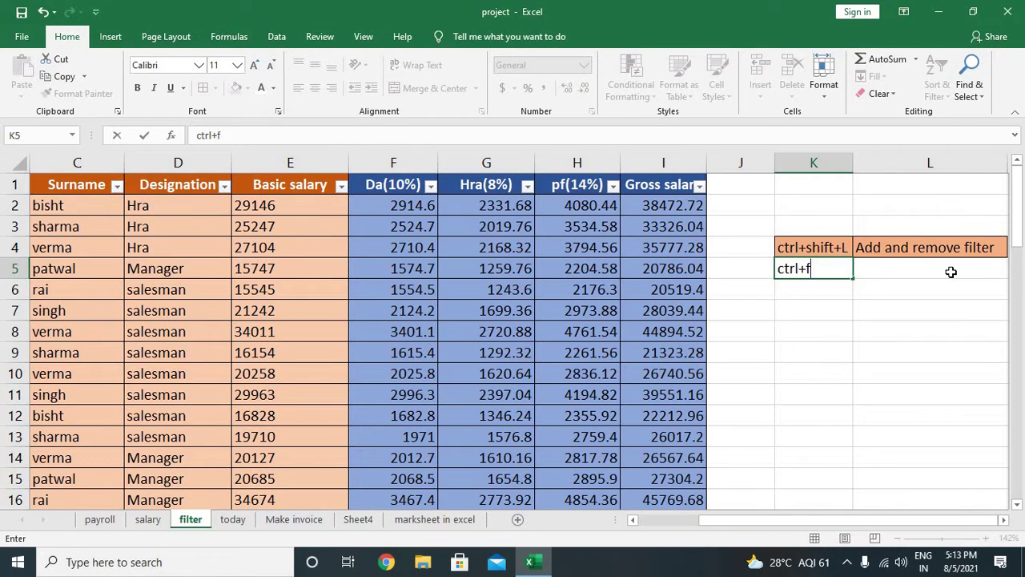
{"action": "key", "text": "Tab"}
{"action": "type", "text": "fi"}
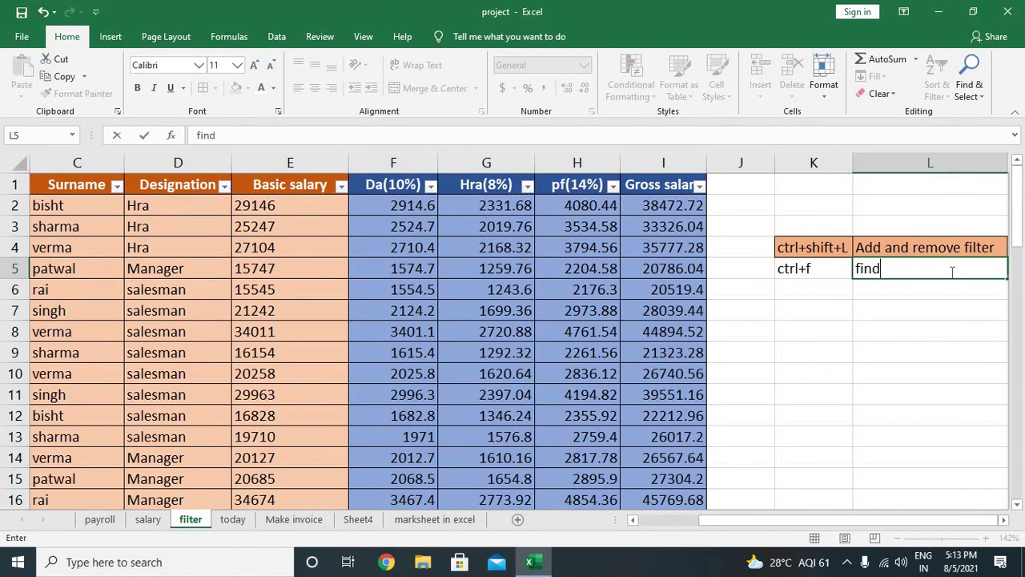
{"action": "type", "text": " the recor"}
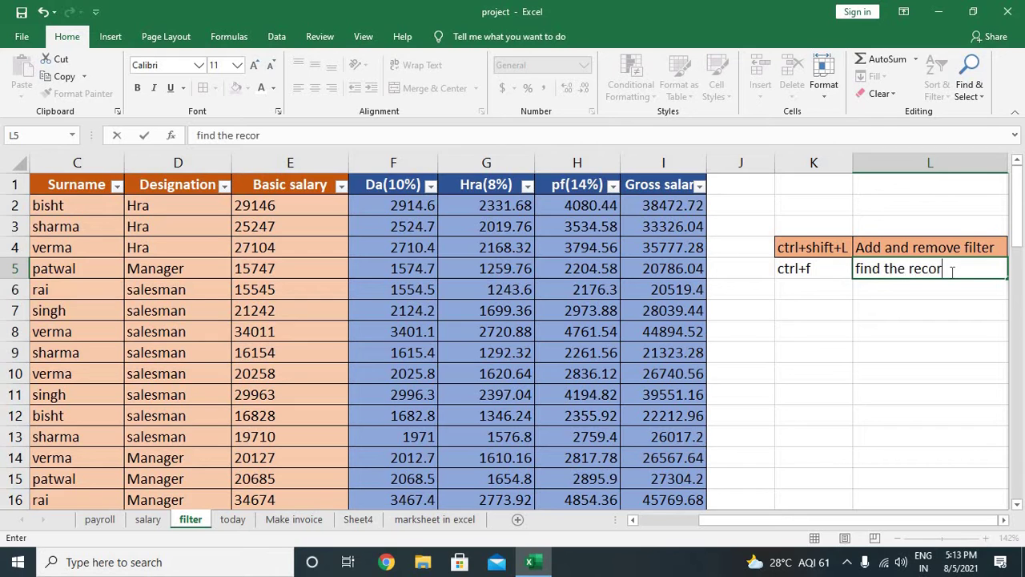
{"action": "type", "text": "d/data"}
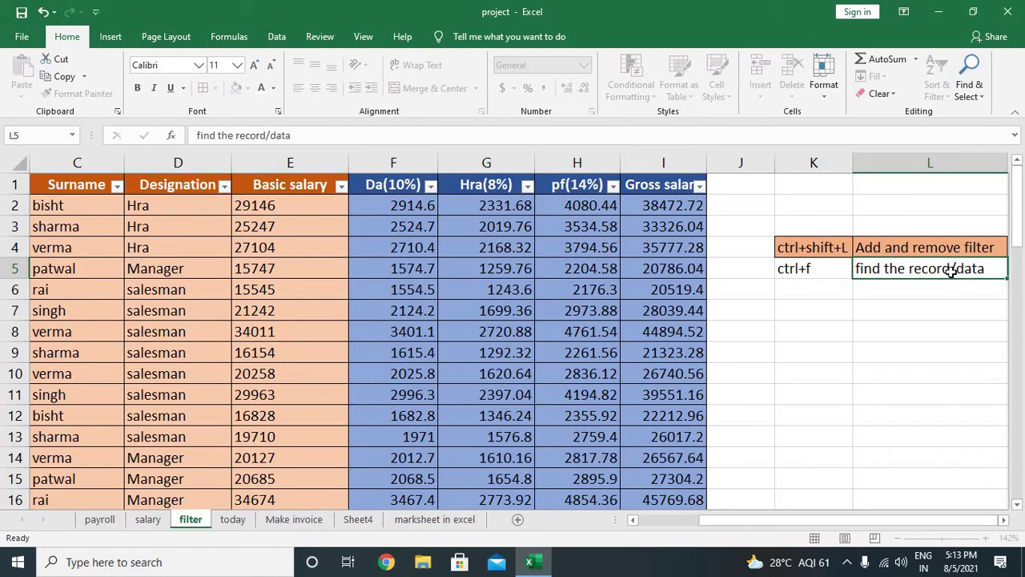
{"action": "key", "text": "Return"}
Copy K4's orange fill onto K5:L5 with Format Painter.
{"action": "left_click", "coordinate": [852, 254]}
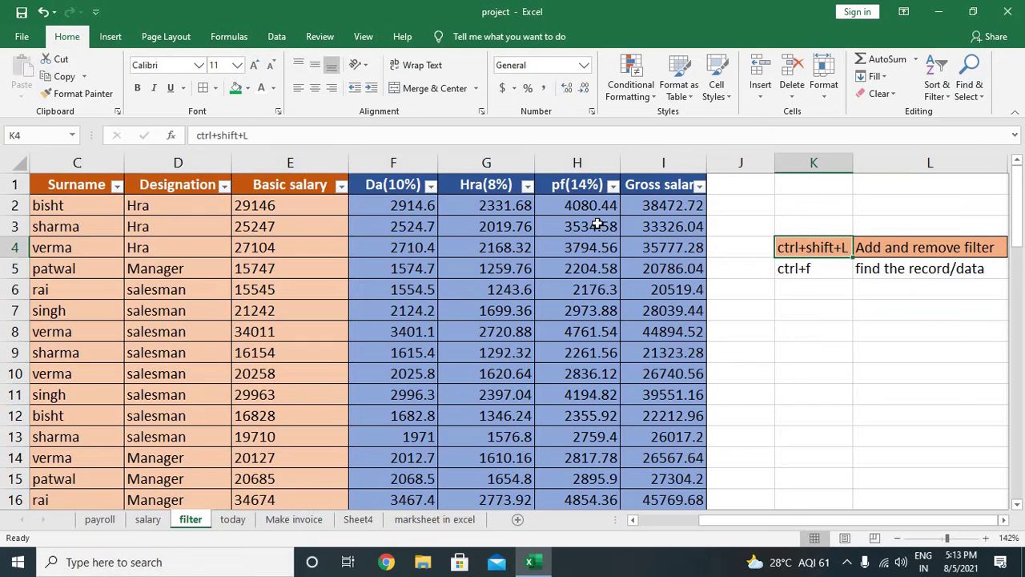
{"action": "left_click", "coordinate": [110, 96]}
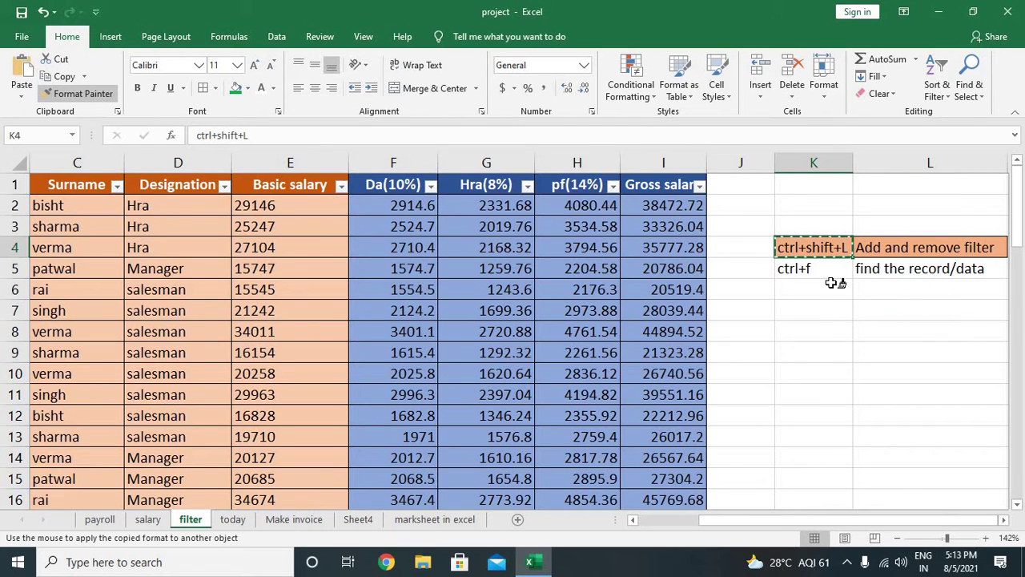
{"action": "mouse_move", "coordinate": [842, 273]}
{"action": "left_mouse_down"}
{"action": "mouse_move", "coordinate": [929, 275]}
{"action": "mouse_move", "coordinate": [885, 284]}
{"action": "left_mouse_up"}
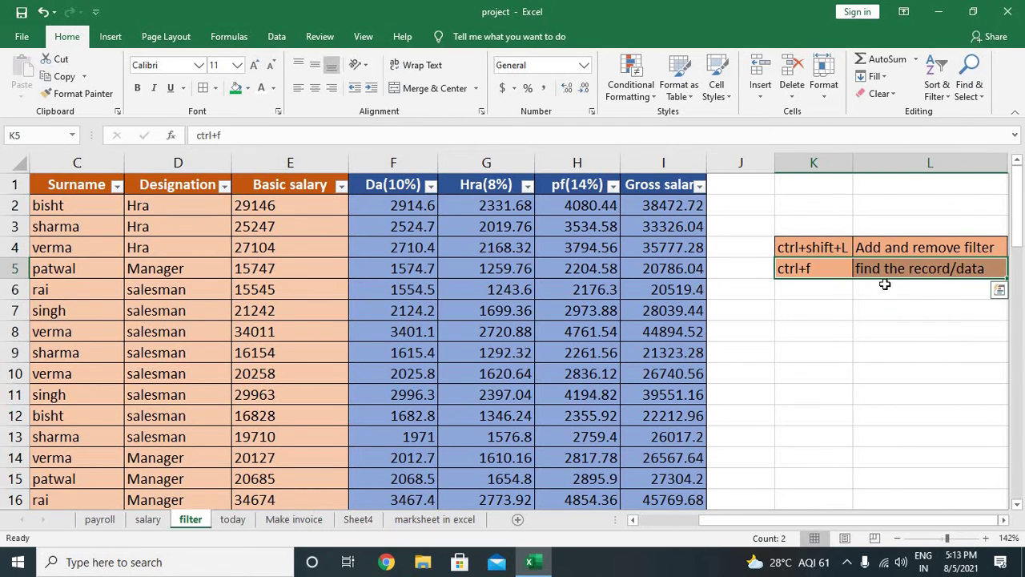
{"action": "left_click", "coordinate": [843, 290]}
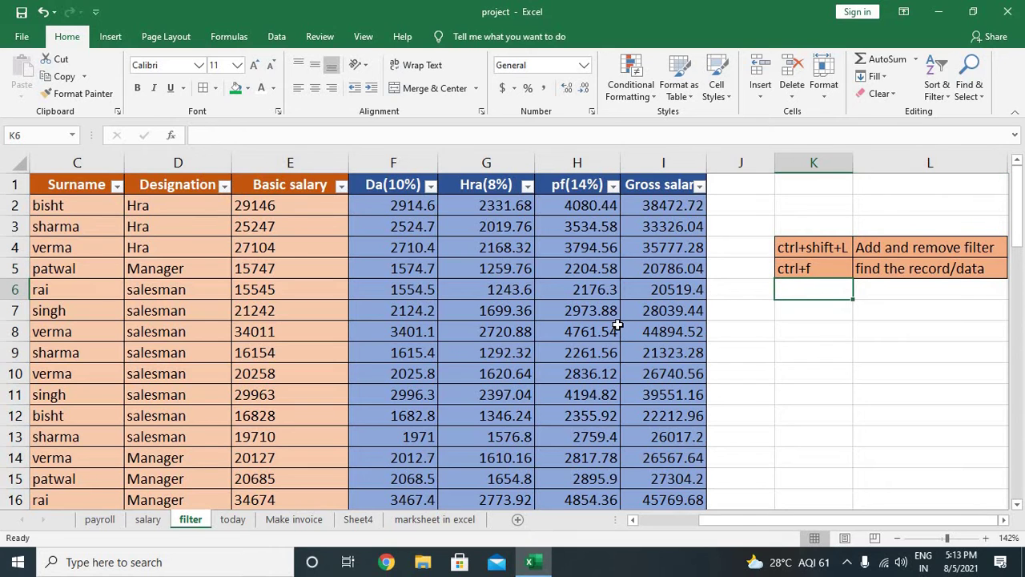
Select the employee table range, starting from the Emp Id header in column A.
{"action": "key", "text": "Home"}
{"action": "key", "text": "Up"}
{"action": "key", "text": "Up"}
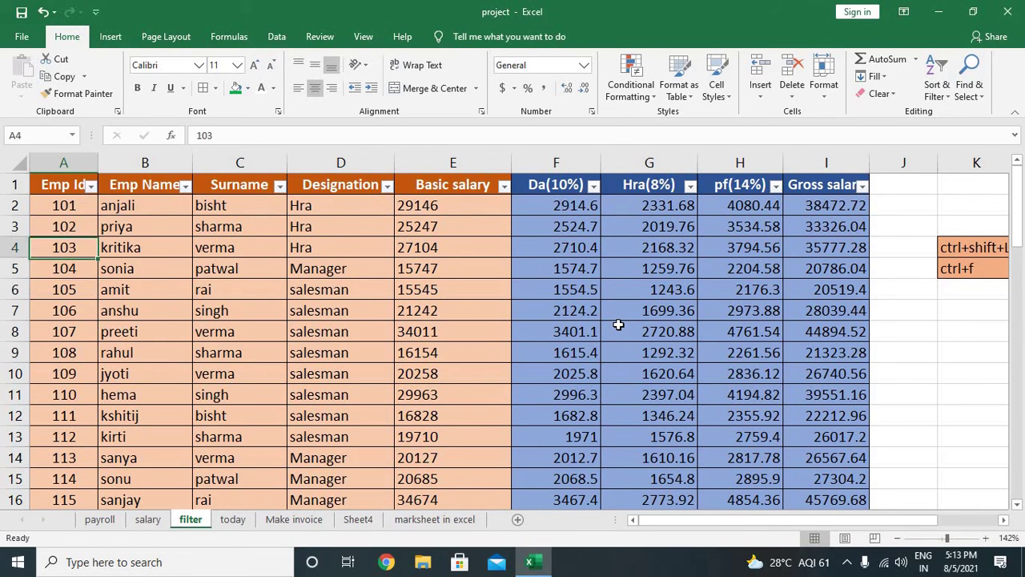
{"action": "key", "text": "Up"}
{"action": "key", "text": "Up"}
{"action": "key", "text": "Up"}
{"action": "key", "text": "ctrl+shift+Down"}
{"action": "key", "text": "shift+Right"}
{"action": "key", "text": "shift+Right"}
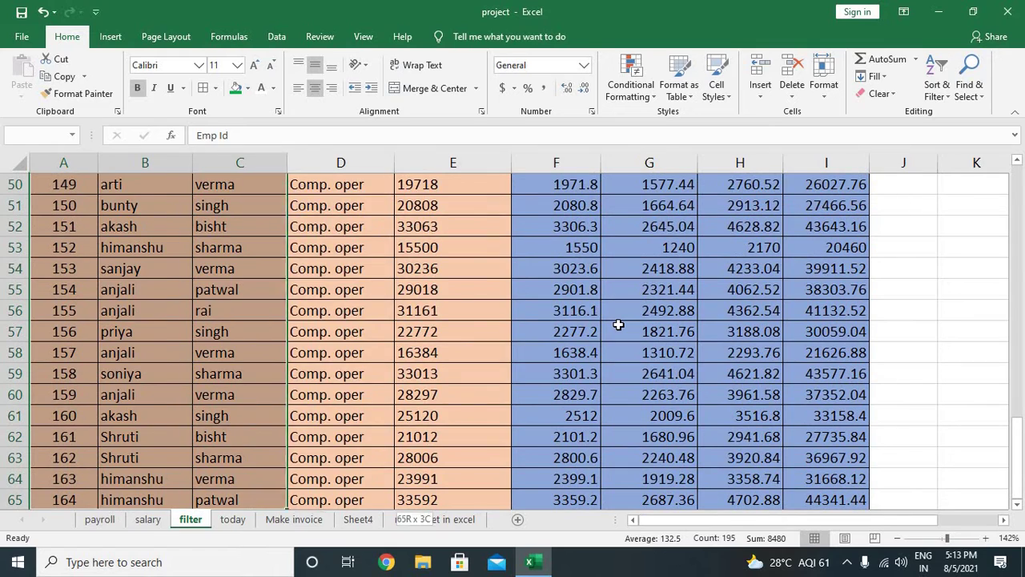
{"action": "key", "text": "shift+Right"}
{"action": "key", "text": "shift+Right"}
{"action": "key", "text": "shift+Right"}
{"action": "key", "text": "shift+Right"}
{"action": "key", "text": "shift+Right"}
{"action": "key", "text": "shift+Right"}
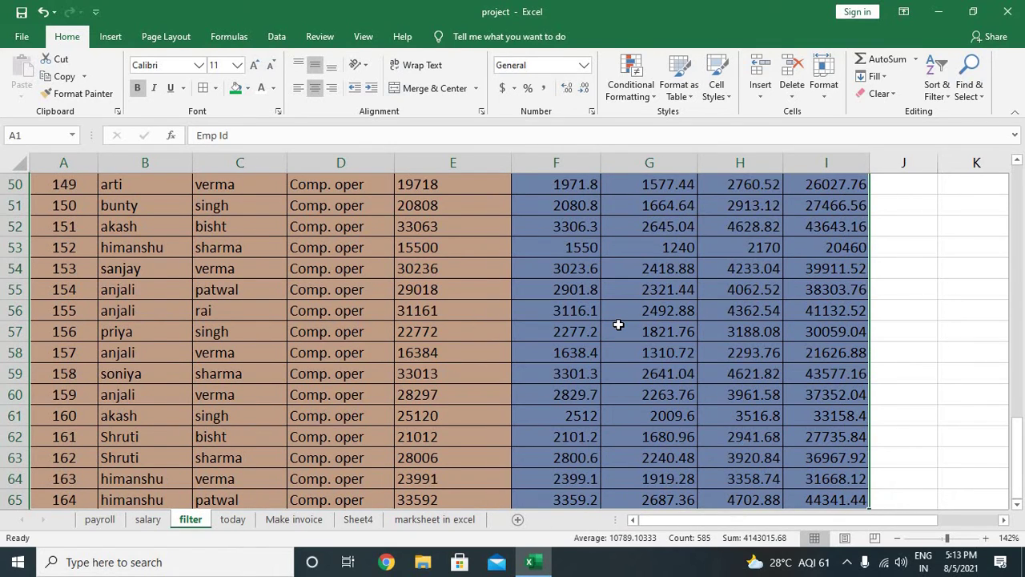
{"action": "scroll", "coordinate": [619, 324], "scroll_direction": "up", "scroll_amount": 10}
{"action": "scroll", "coordinate": [618, 324], "scroll_direction": "up", "scroll_amount": 6}
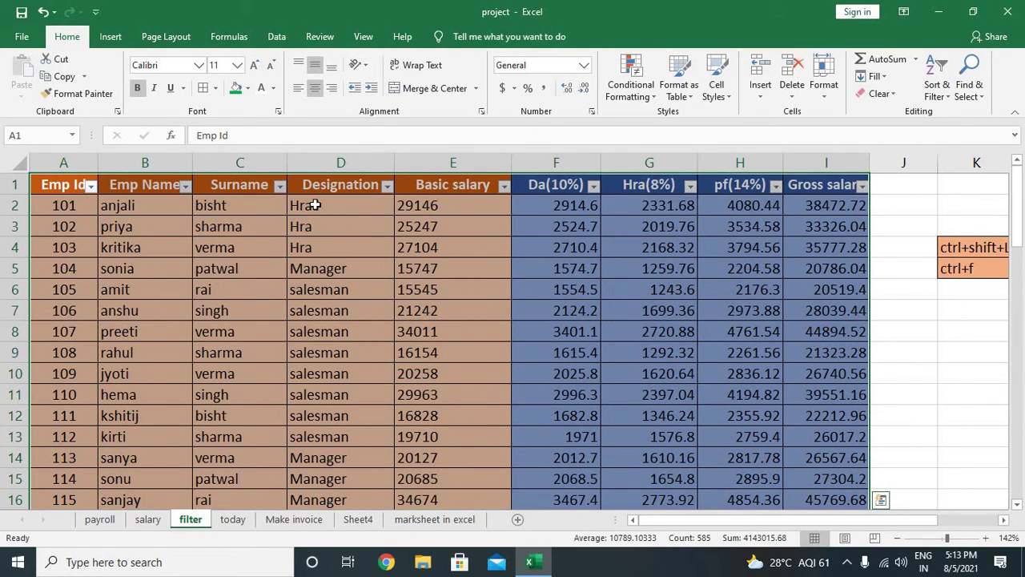
Apply a Designation custom text filter 'equals hra' to show only the Hra employees.
{"action": "left_click", "coordinate": [387, 185]}
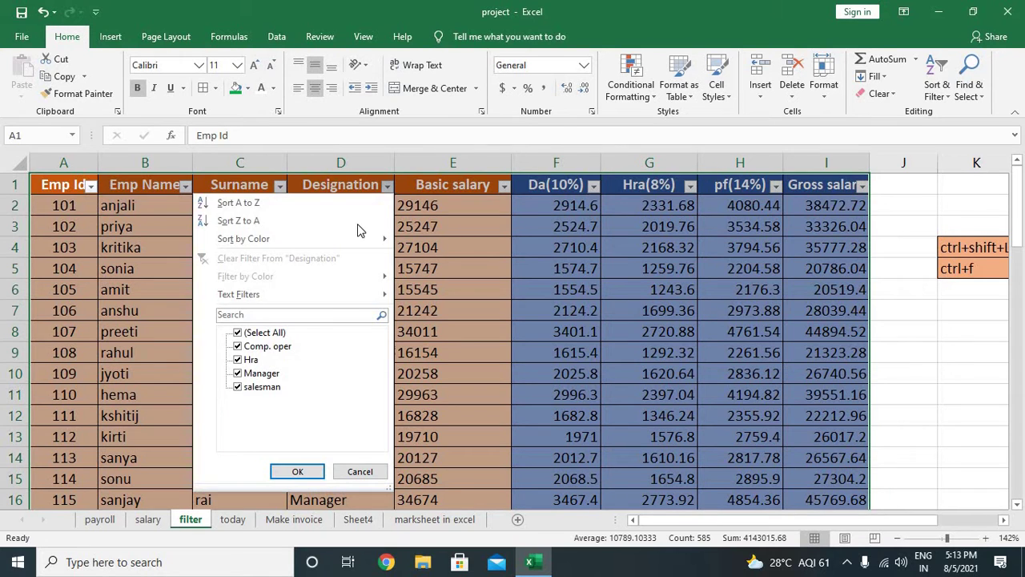
{"action": "mouse_move", "coordinate": [336, 294]}
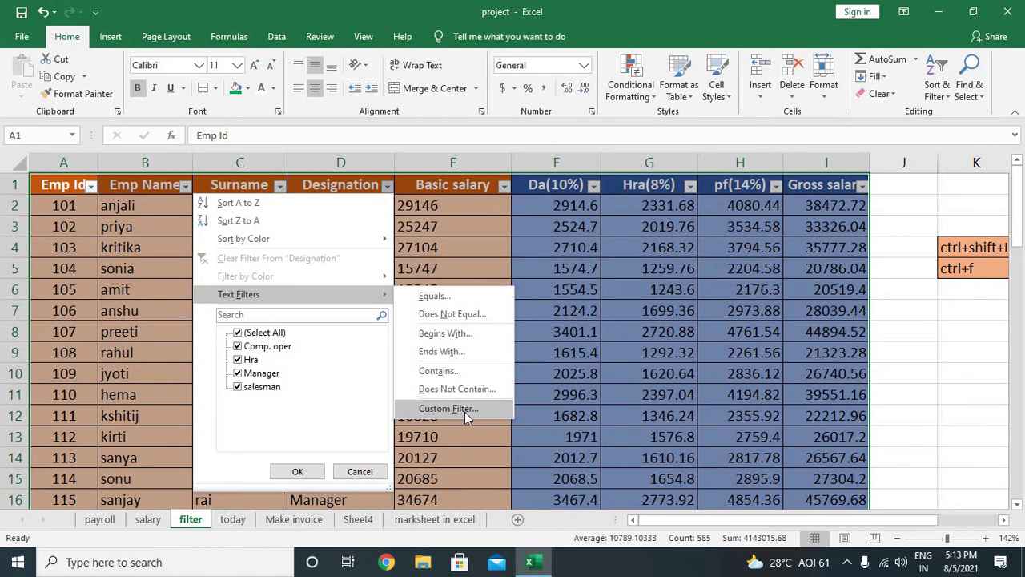
{"action": "left_click", "coordinate": [468, 410]}
{"action": "left_click", "coordinate": [497, 345]}
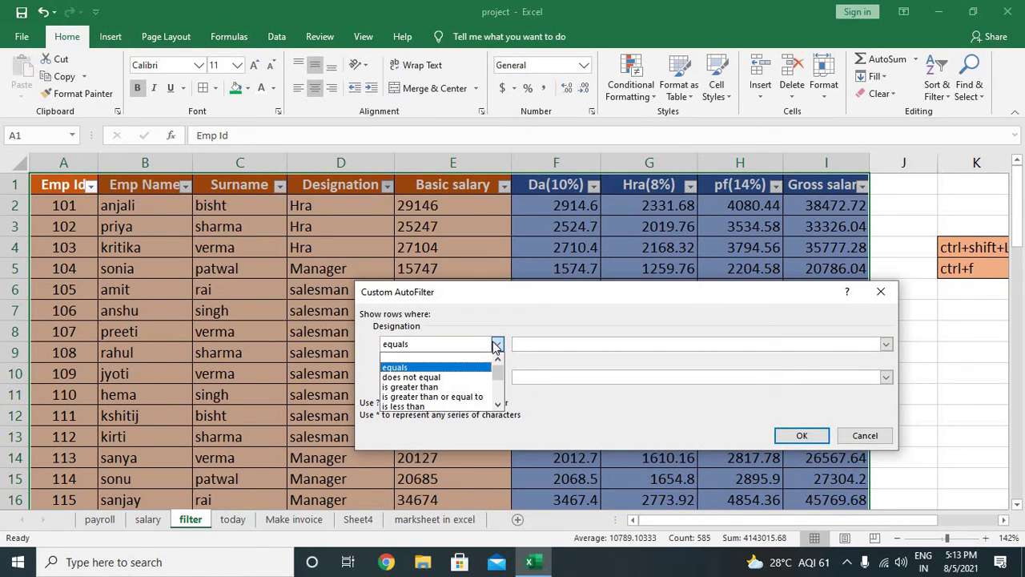
{"action": "scroll", "coordinate": [496, 347], "scroll_direction": "down", "scroll_amount": 1}
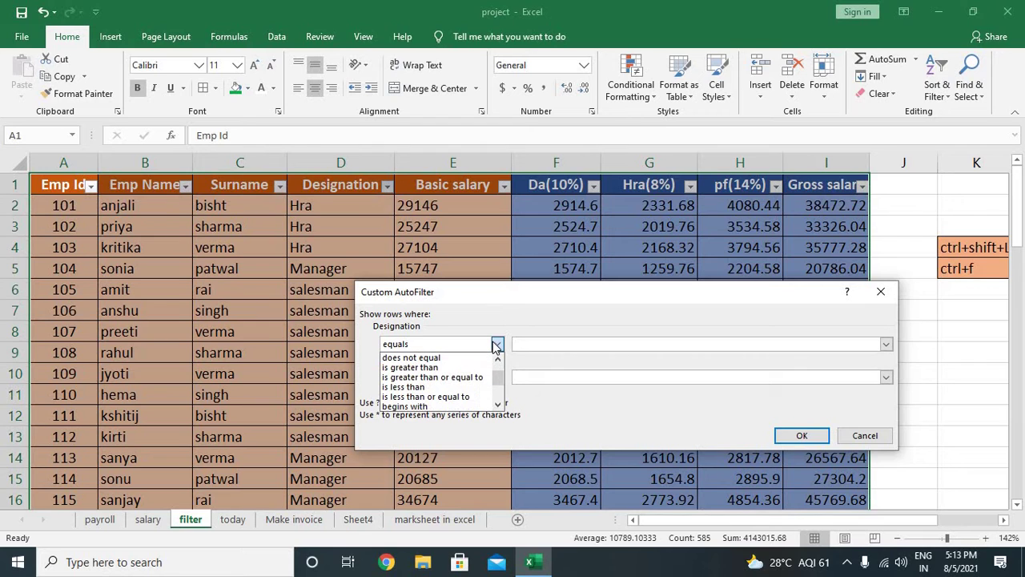
{"action": "scroll", "coordinate": [496, 346], "scroll_direction": "up", "scroll_amount": 1}
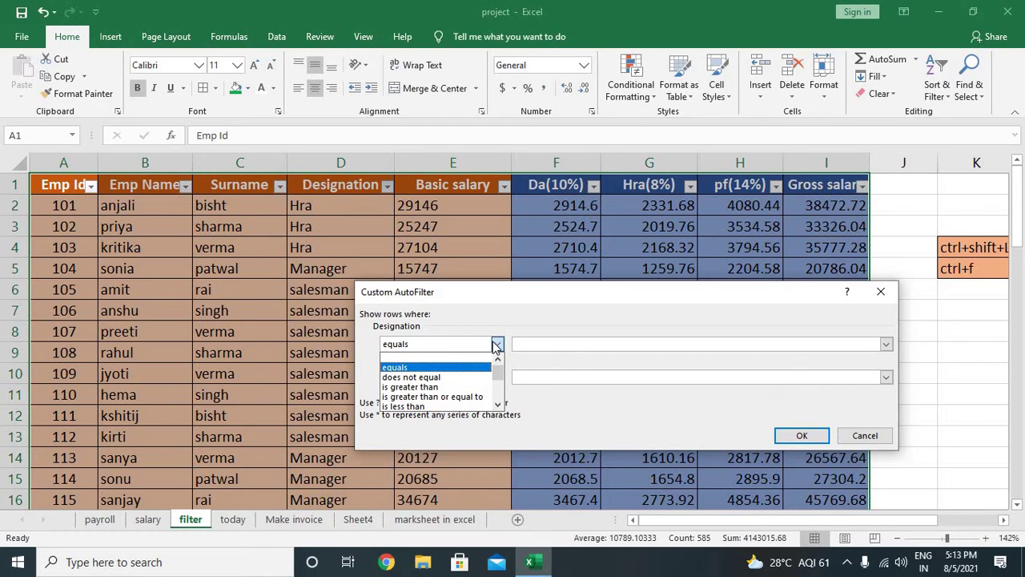
{"action": "left_click", "coordinate": [544, 346]}
{"action": "type", "text": "ra"}
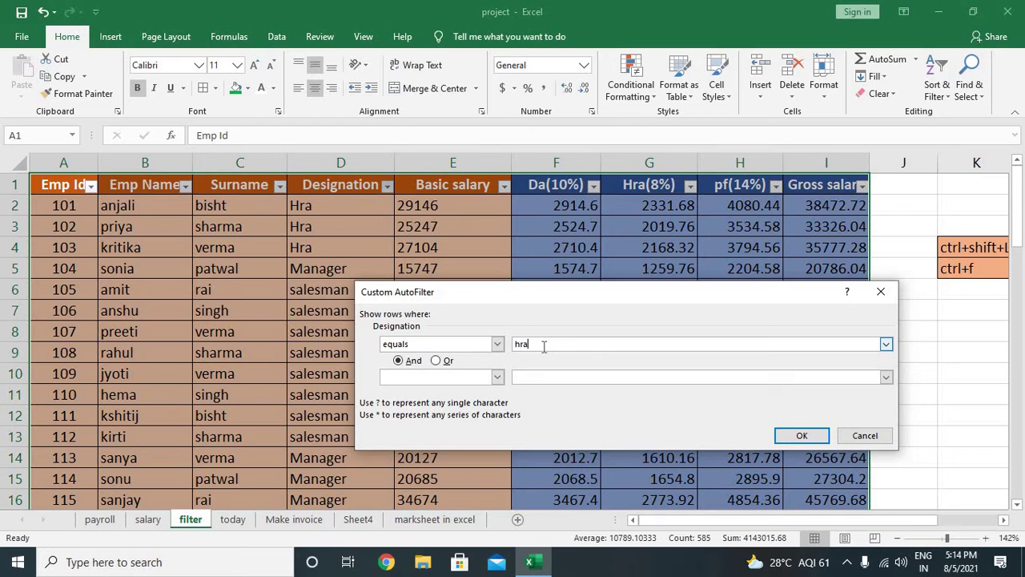
{"action": "key", "text": "Return"}
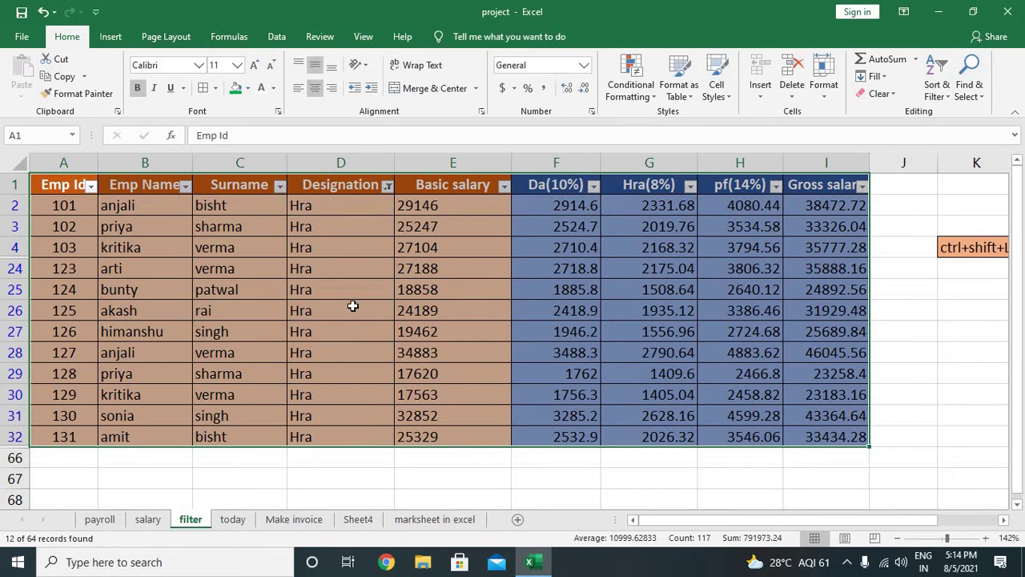
{"action": "left_click", "coordinate": [388, 186]}
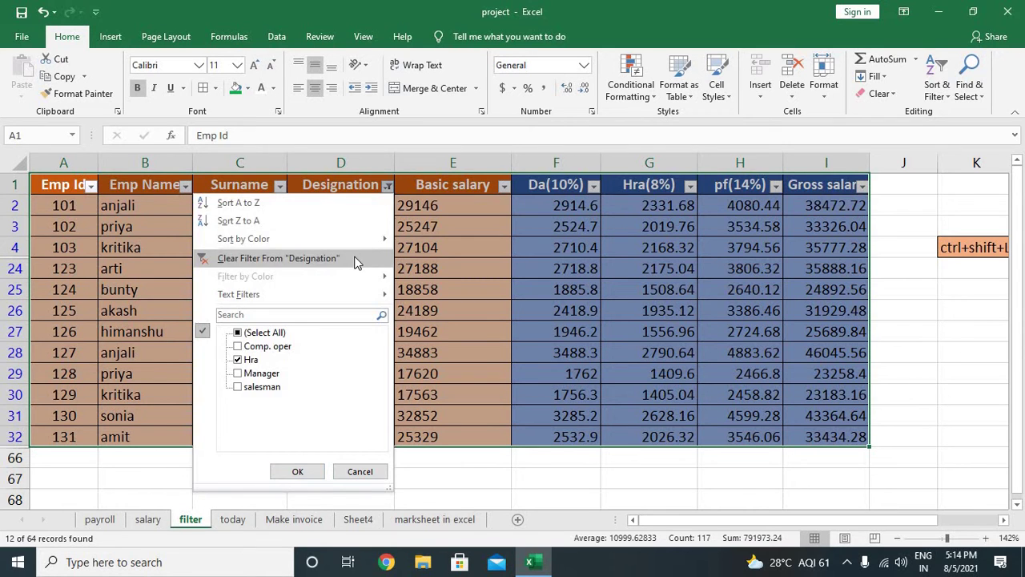
Clear the Designation filter and sort the table A to Z by Emp Name.
{"action": "left_click", "coordinate": [352, 258]}
{"action": "left_click", "coordinate": [91, 187]}
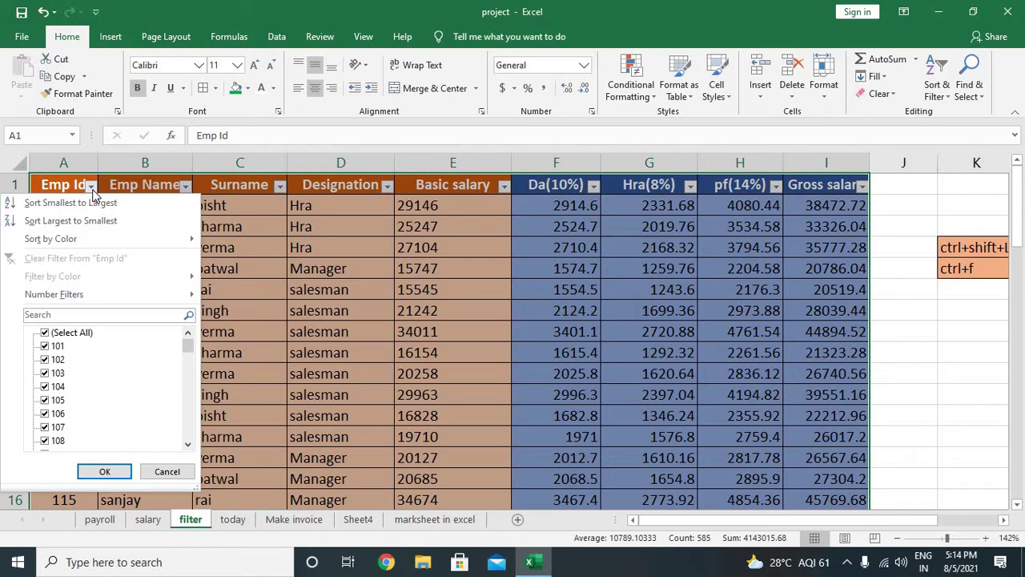
{"action": "left_click", "coordinate": [185, 186]}
{"action": "left_click", "coordinate": [185, 186]}
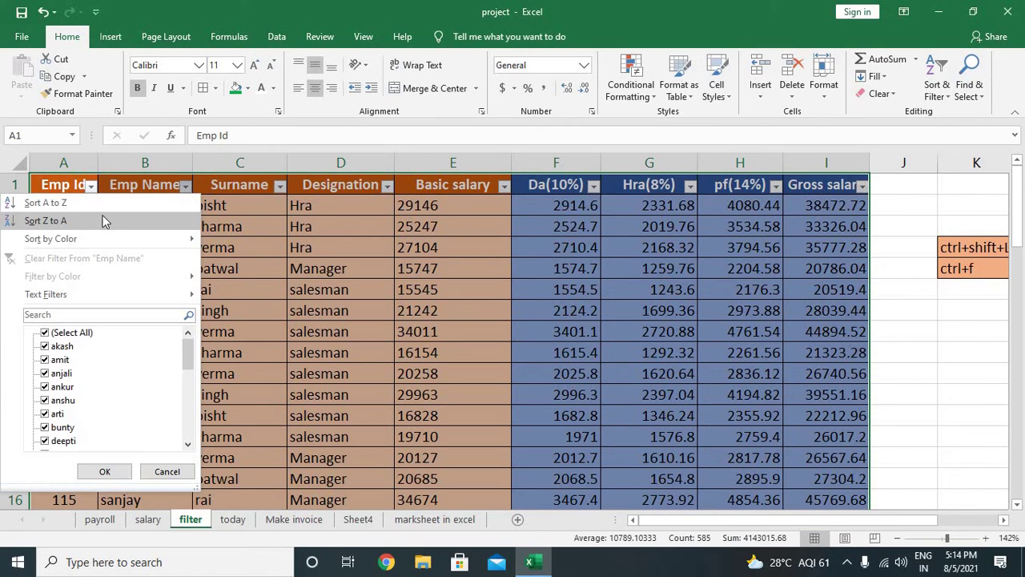
{"action": "left_click", "coordinate": [107, 205]}
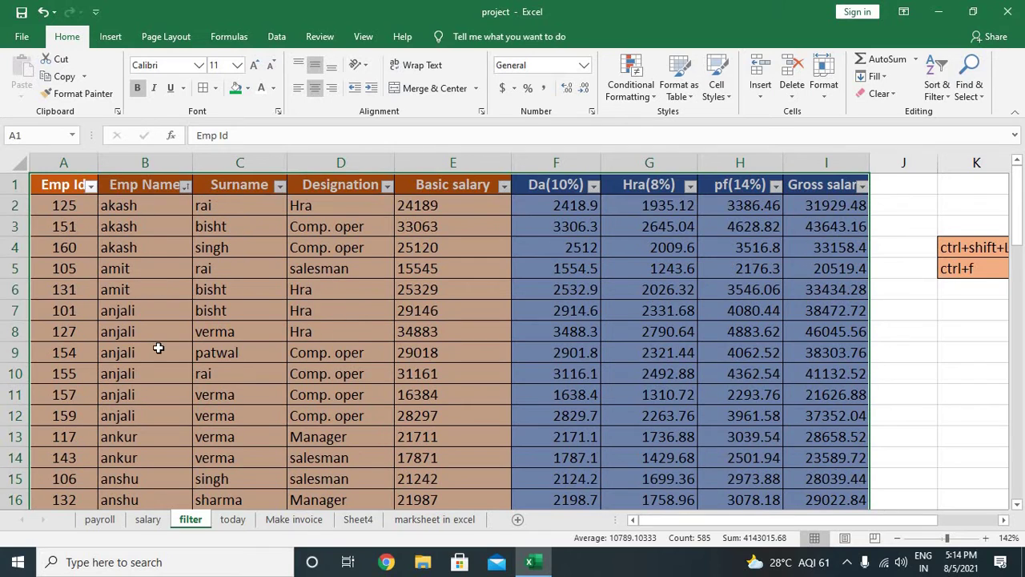
Browse the sorted list and select the hema and himanshu names in column B.
{"action": "scroll", "coordinate": [158, 347], "scroll_direction": "down", "scroll_amount": 6}
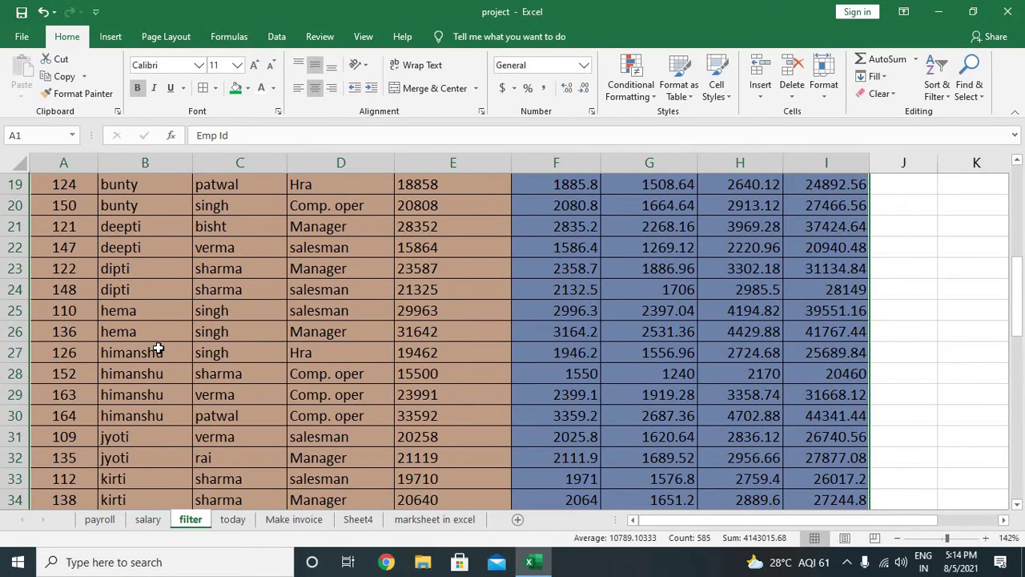
{"action": "scroll", "coordinate": [158, 348], "scroll_direction": "up", "scroll_amount": 3}
{"action": "scroll", "coordinate": [159, 348], "scroll_direction": "down", "scroll_amount": 1}
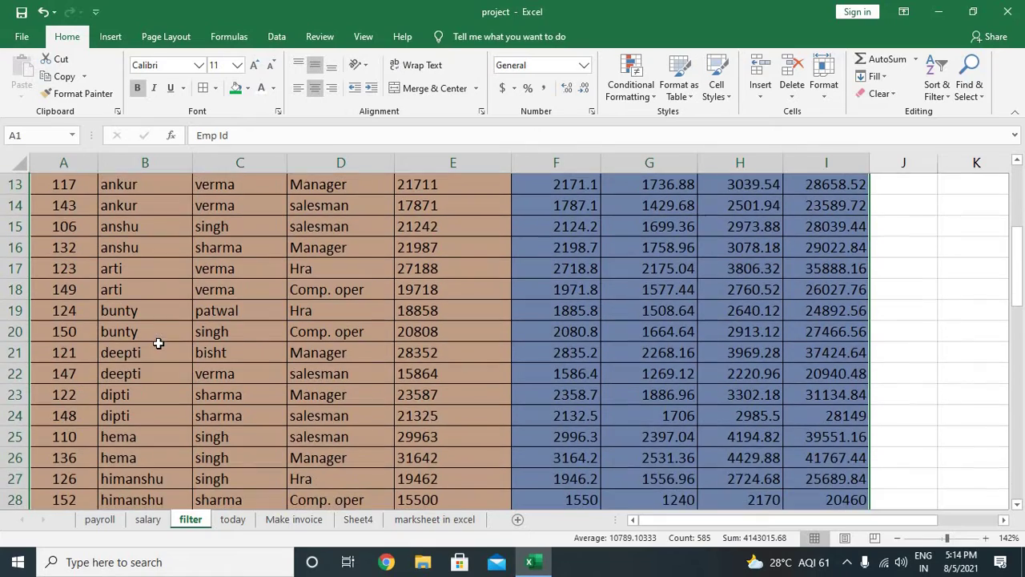
{"action": "left_click_drag", "start_coordinate": [154, 317], "coordinate": [155, 417]}
{"action": "scroll", "coordinate": [155, 417], "scroll_direction": "down", "scroll_amount": 1}
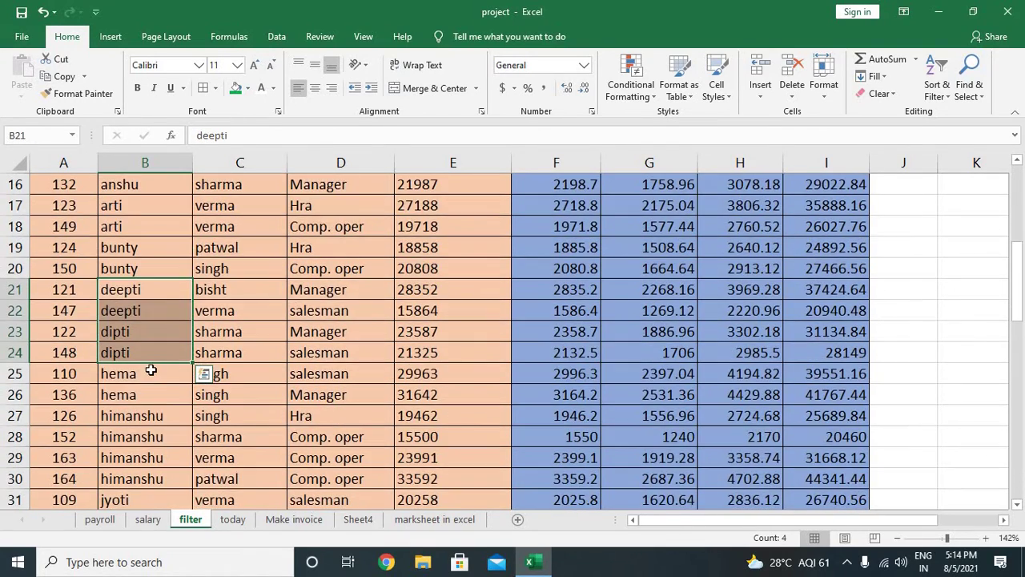
{"action": "left_click_drag", "start_coordinate": [150, 375], "coordinate": [165, 457]}
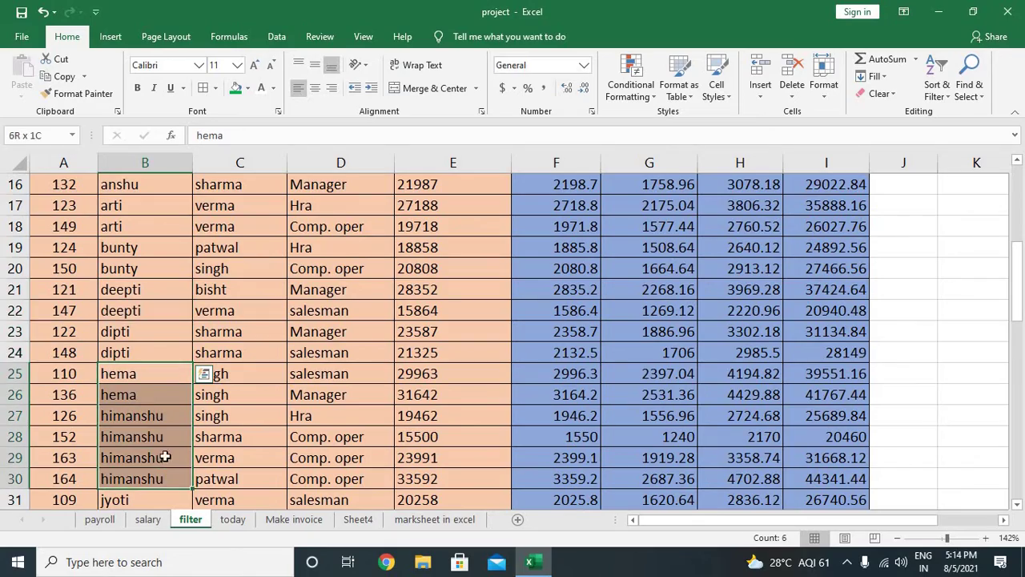
{"action": "scroll", "coordinate": [164, 449], "scroll_direction": "down", "scroll_amount": 2}
{"action": "scroll", "coordinate": [161, 411], "scroll_direction": "down", "scroll_amount": 4}
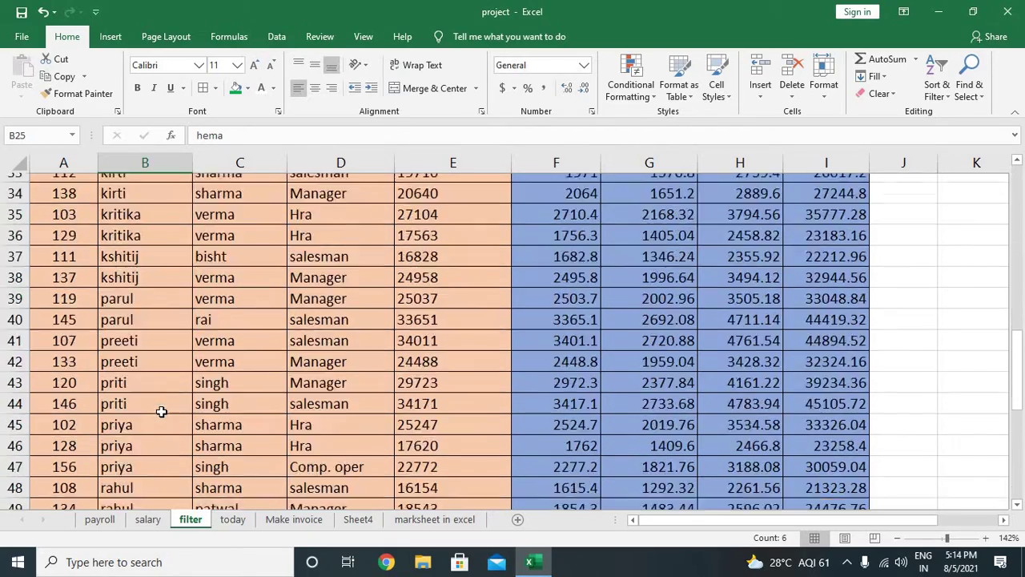
{"action": "scroll", "coordinate": [160, 384], "scroll_direction": "up", "scroll_amount": 3}
{"action": "scroll", "coordinate": [160, 384], "scroll_direction": "up", "scroll_amount": 6}
{"action": "scroll", "coordinate": [161, 384], "scroll_direction": "up", "scroll_amount": 2}
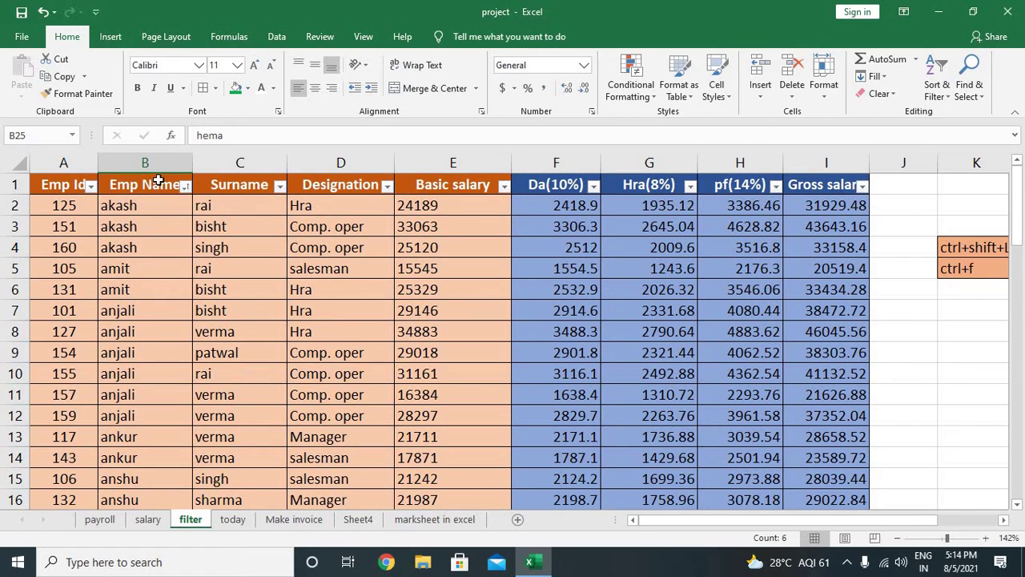
Sort the table by Emp Name Z to A, then back to A to Z.
{"action": "left_click", "coordinate": [185, 186]}
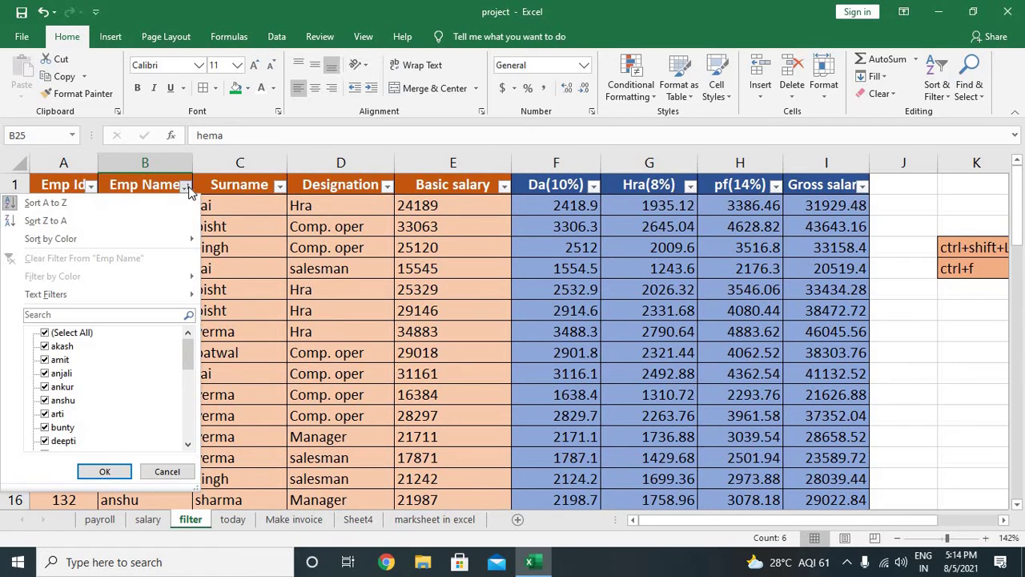
{"action": "left_click", "coordinate": [62, 220]}
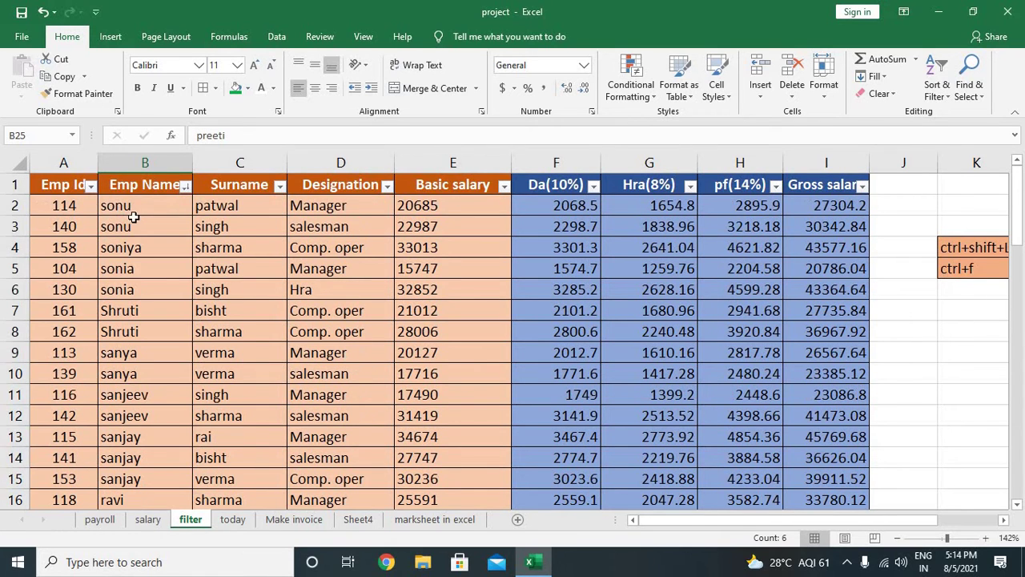
{"action": "left_click", "coordinate": [185, 186]}
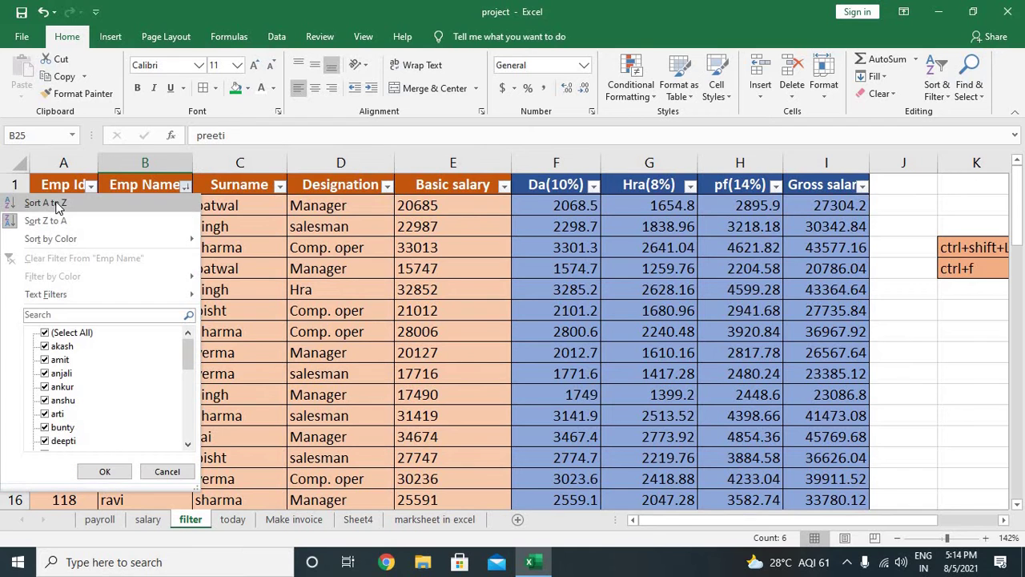
{"action": "left_click", "coordinate": [58, 204]}
Select the whole employee range A1:I65 and toggle the column filters with Ctrl+Shift+L.
{"action": "left_click", "coordinate": [61, 189]}
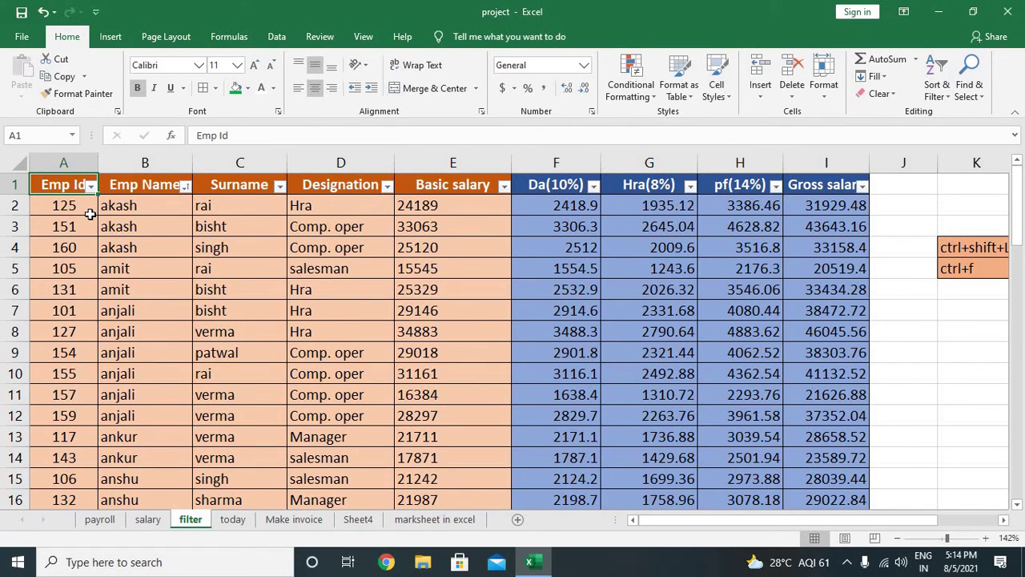
{"action": "key", "text": "ctrl+shift+Down"}
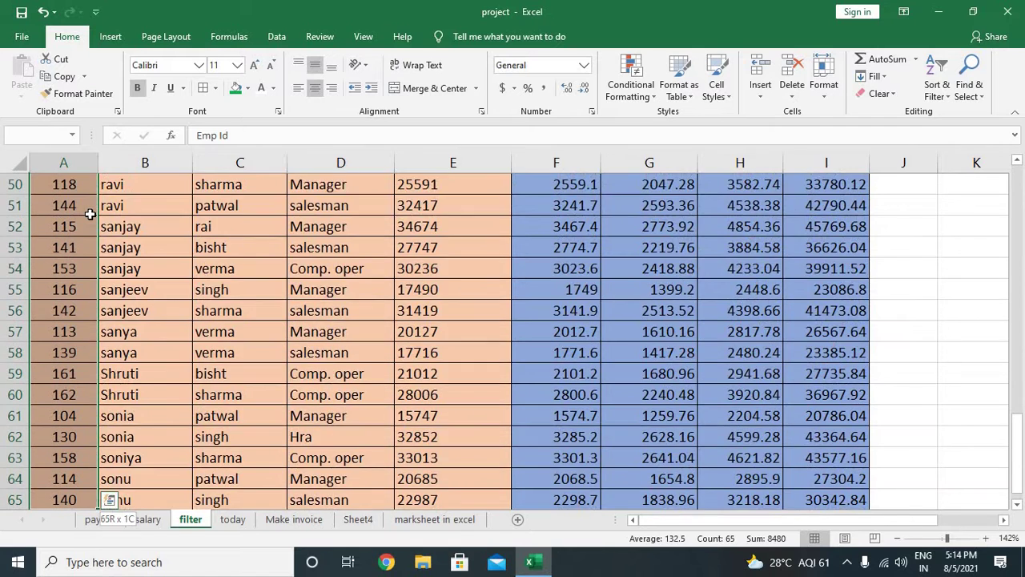
{"action": "key", "text": "ctrl+shift+Right"}
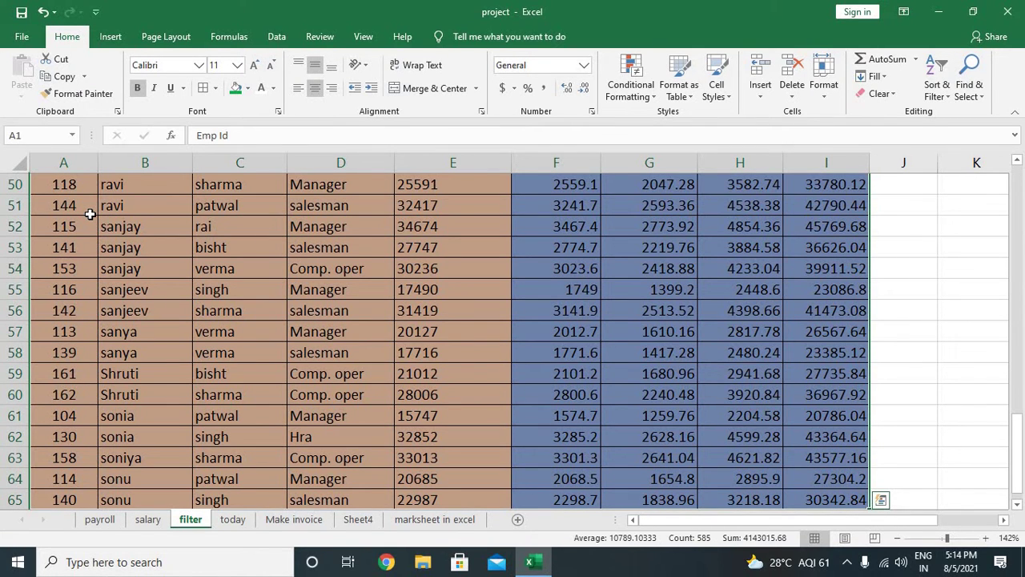
{"action": "scroll", "coordinate": [89, 214], "scroll_direction": "up", "scroll_amount": 5}
{"action": "scroll", "coordinate": [89, 214], "scroll_direction": "up", "scroll_amount": 7}
{"action": "scroll", "coordinate": [89, 214], "scroll_direction": "up", "scroll_amount": 5}
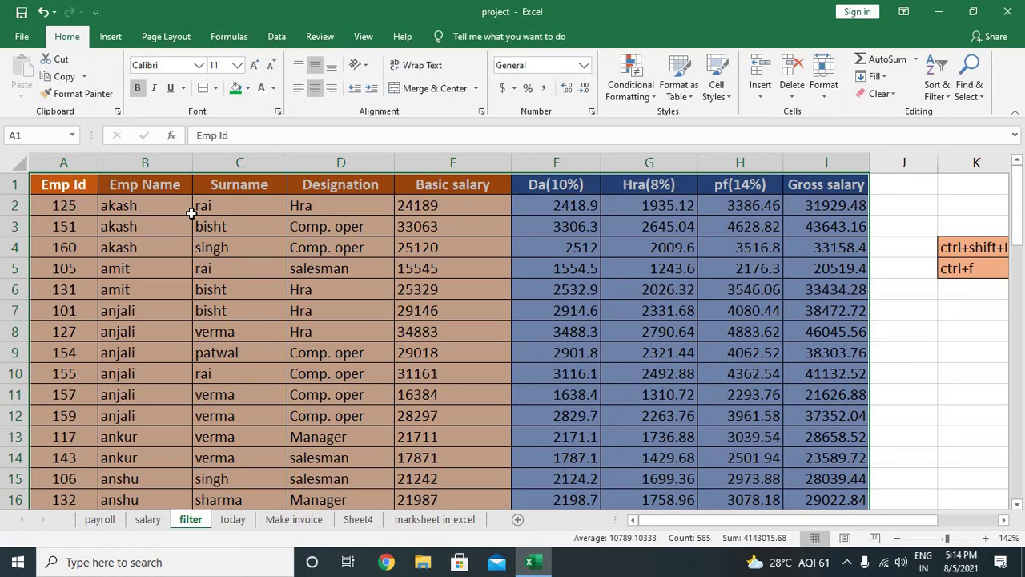
{"action": "key", "text": "ctrl+shift+l"}
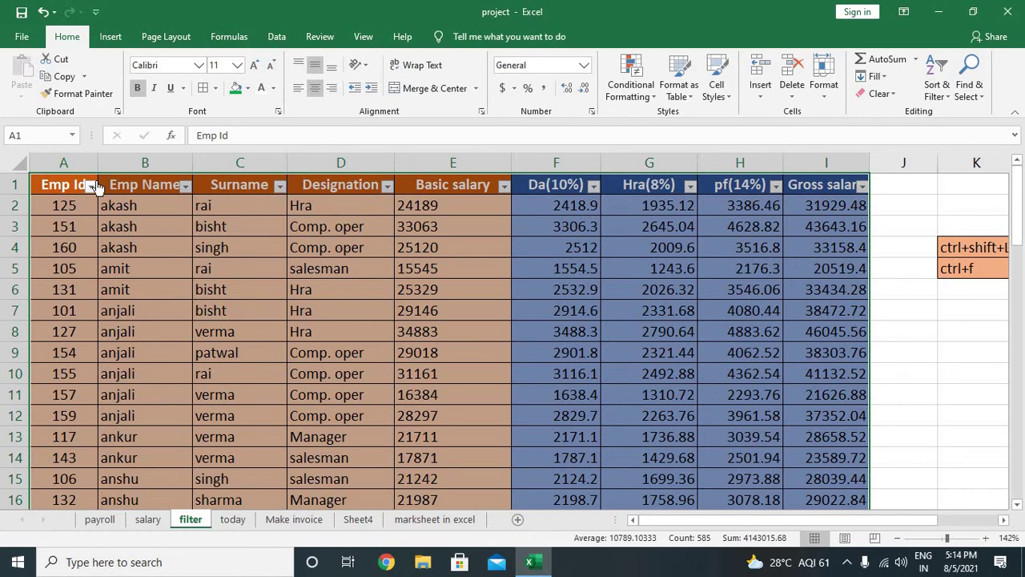
Filter Emp Id to only 102, 103 and 105, then clear that filter to show every row.
{"action": "left_click", "coordinate": [89, 187]}
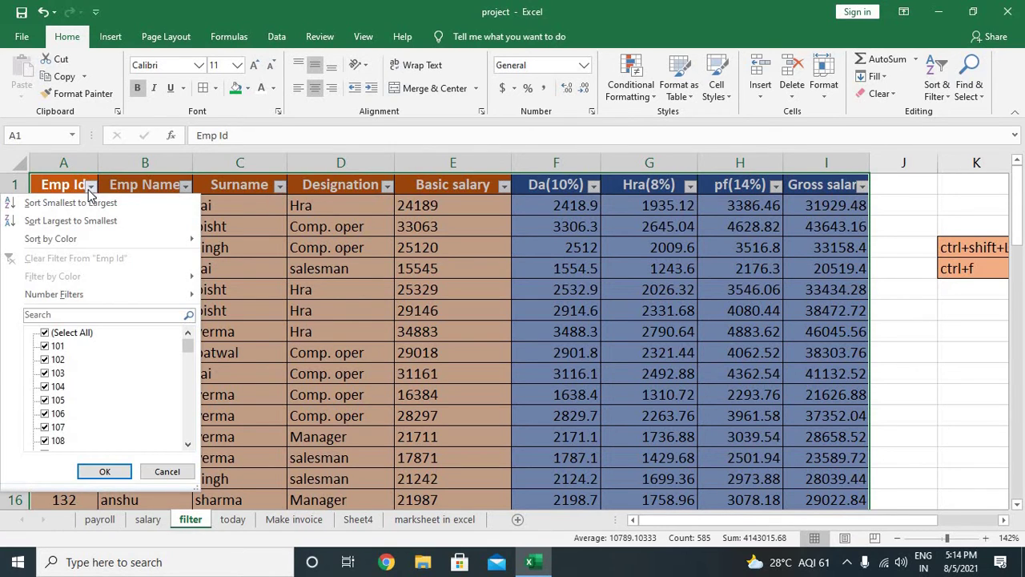
{"action": "mouse_move", "coordinate": [102, 233]}
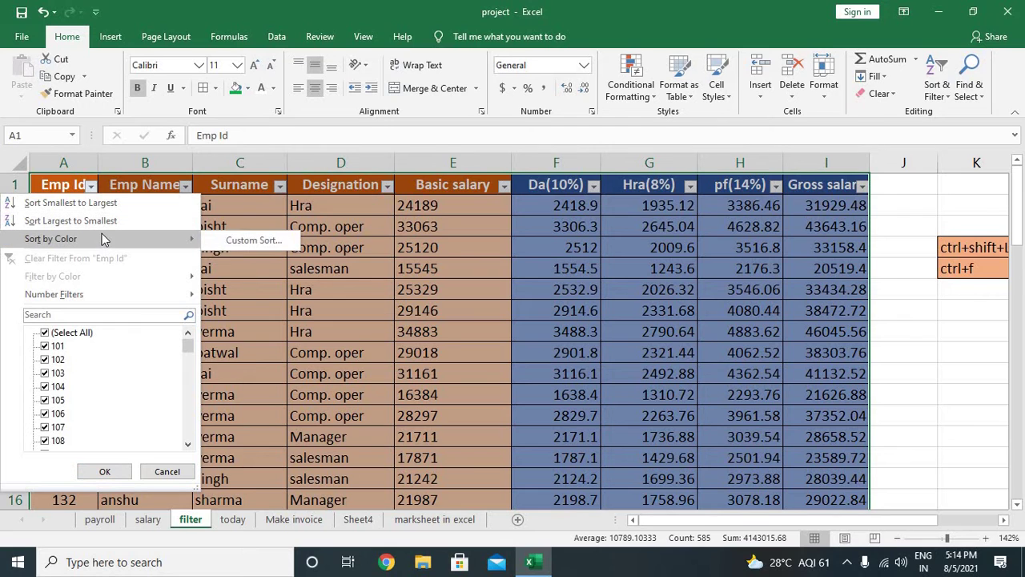
{"action": "mouse_move", "coordinate": [124, 294]}
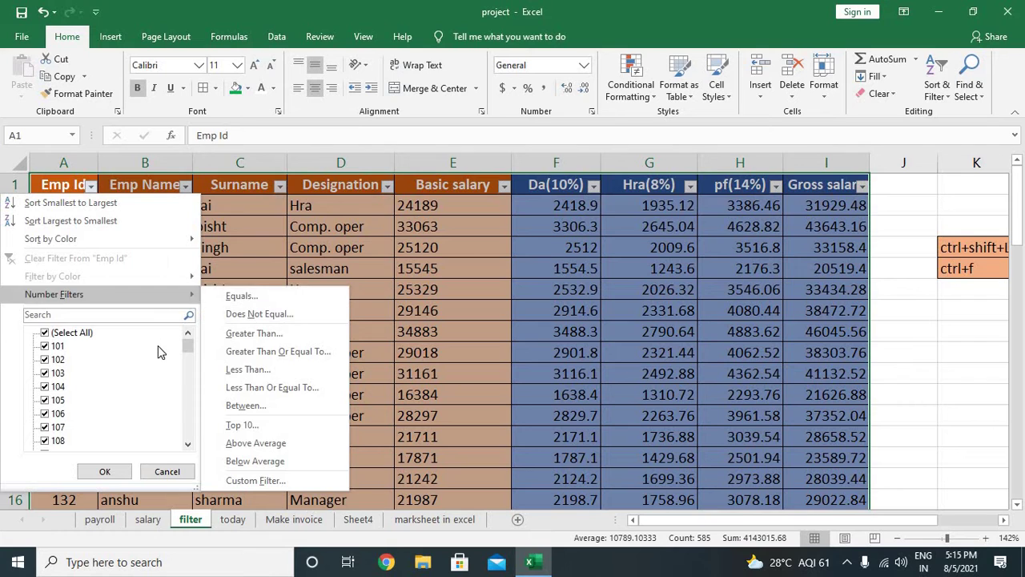
{"action": "left_click", "coordinate": [44, 333]}
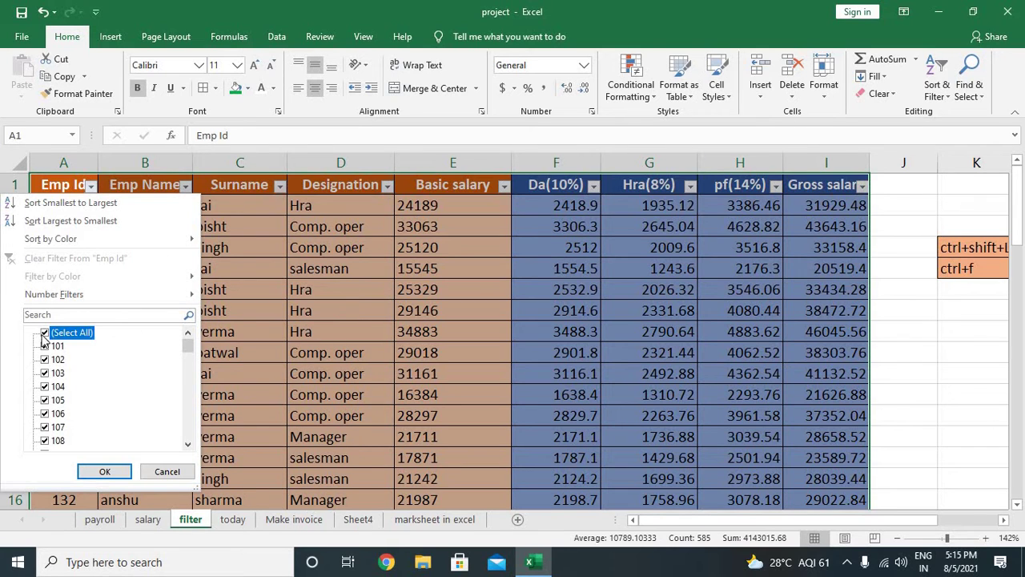
{"action": "left_click", "coordinate": [45, 359]}
{"action": "left_click", "coordinate": [45, 372]}
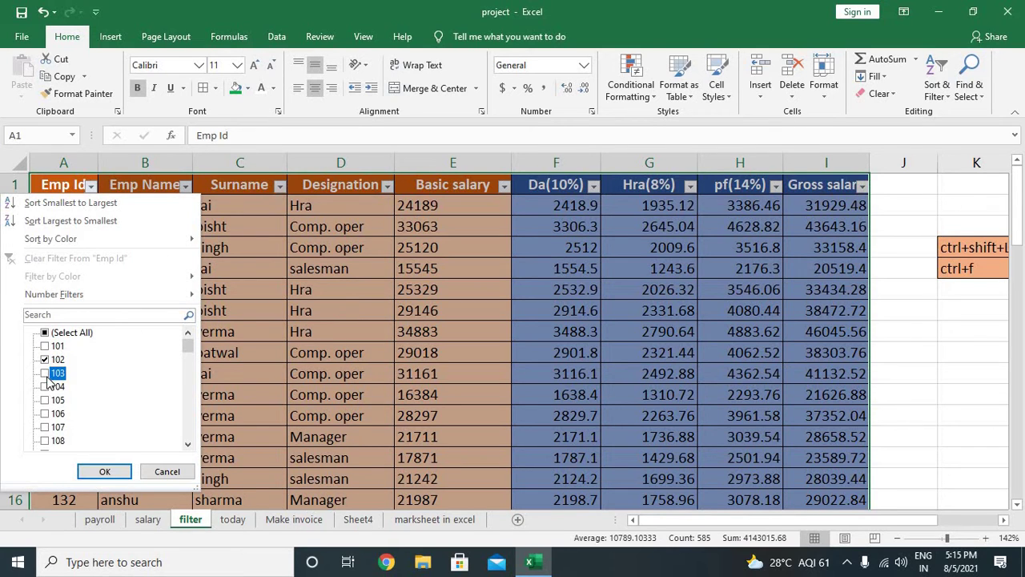
{"action": "left_click", "coordinate": [45, 400]}
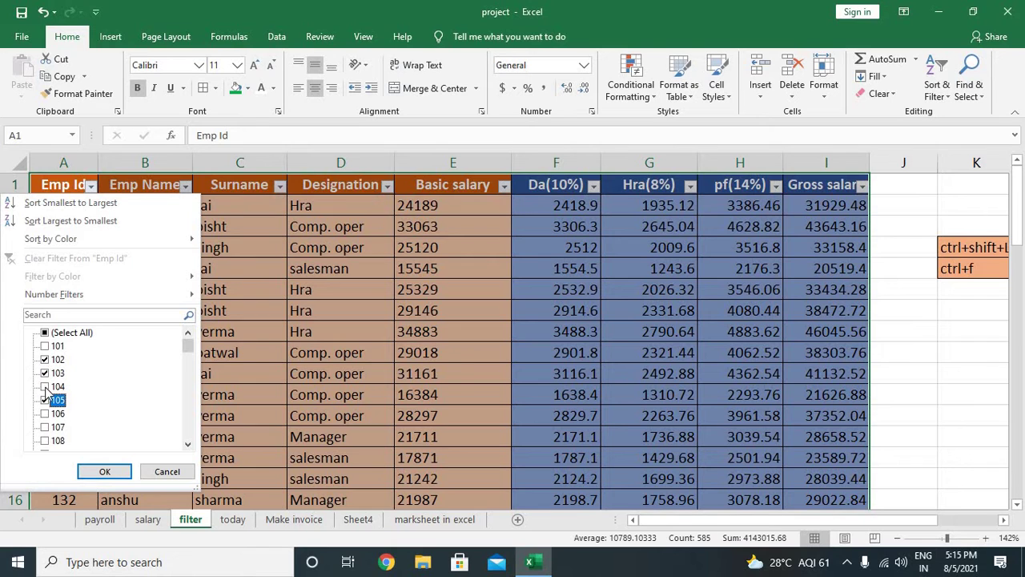
{"action": "left_click", "coordinate": [127, 466]}
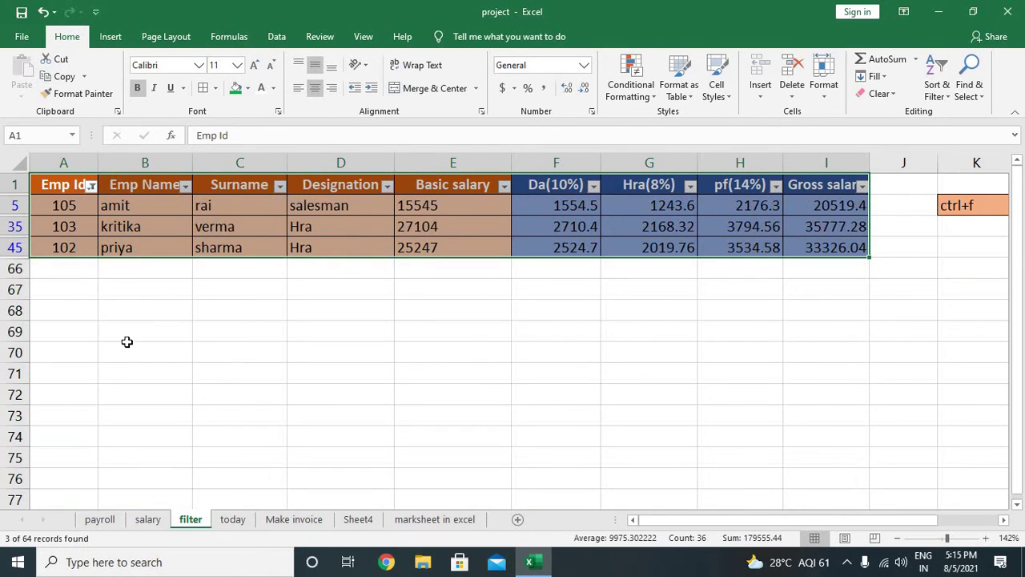
{"action": "left_click", "coordinate": [93, 186]}
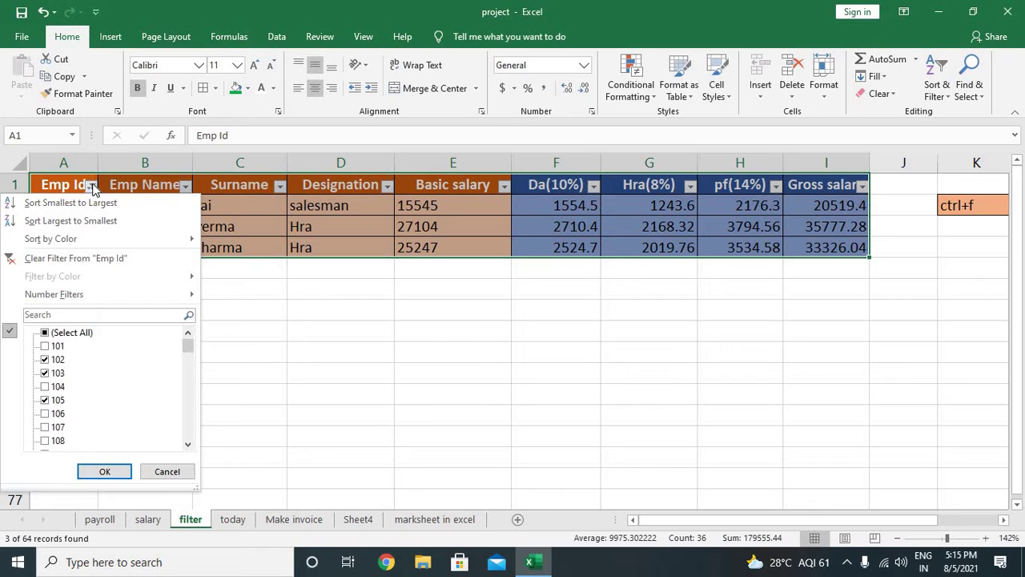
{"action": "left_click", "coordinate": [50, 258]}
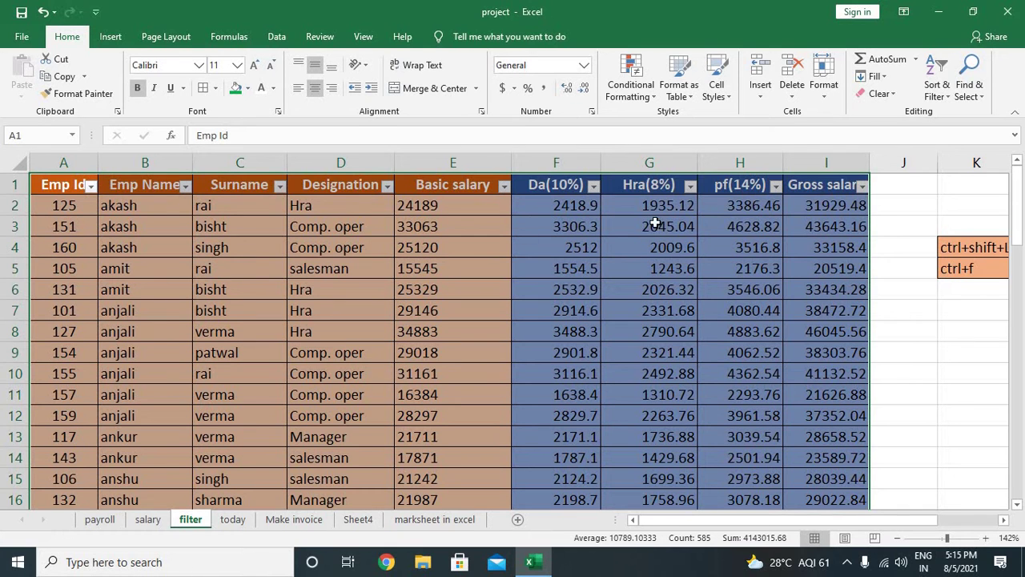
On the today sheet, enter =TODAY() in cell I7 so it shows 8/5/2021.
{"action": "left_click", "coordinate": [238, 519]}
{"action": "left_click", "coordinate": [386, 278]}
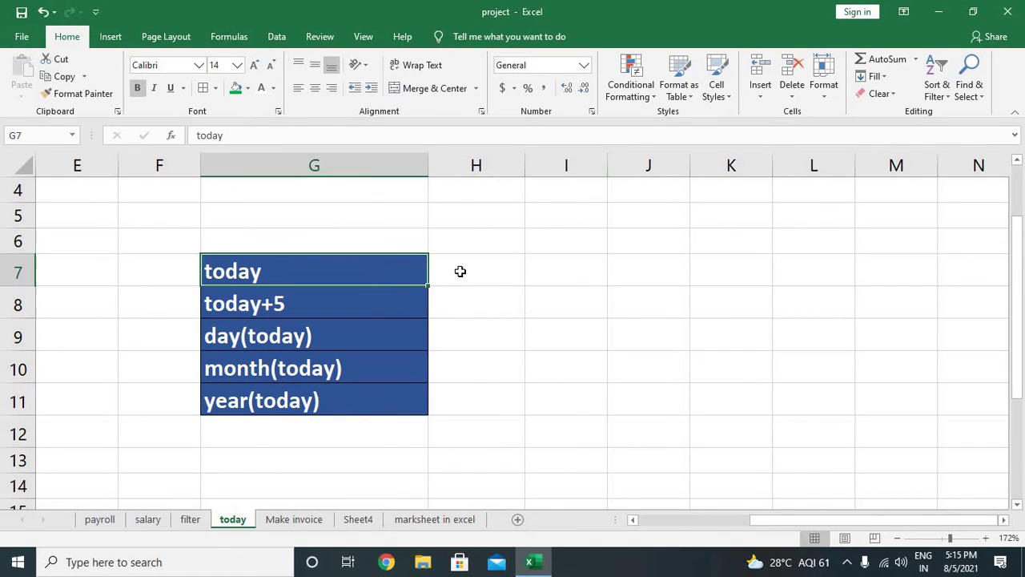
{"action": "left_click", "coordinate": [463, 271]}
{"action": "left_click", "coordinate": [561, 270]}
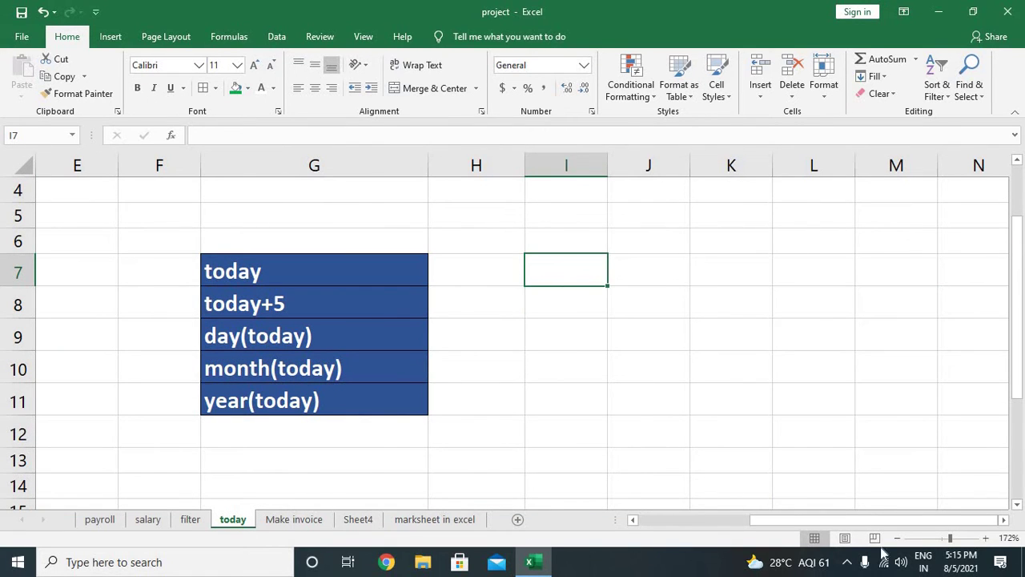
{"action": "mouse_move", "coordinate": [954, 570]}
{"action": "type", "text": "=tod"}
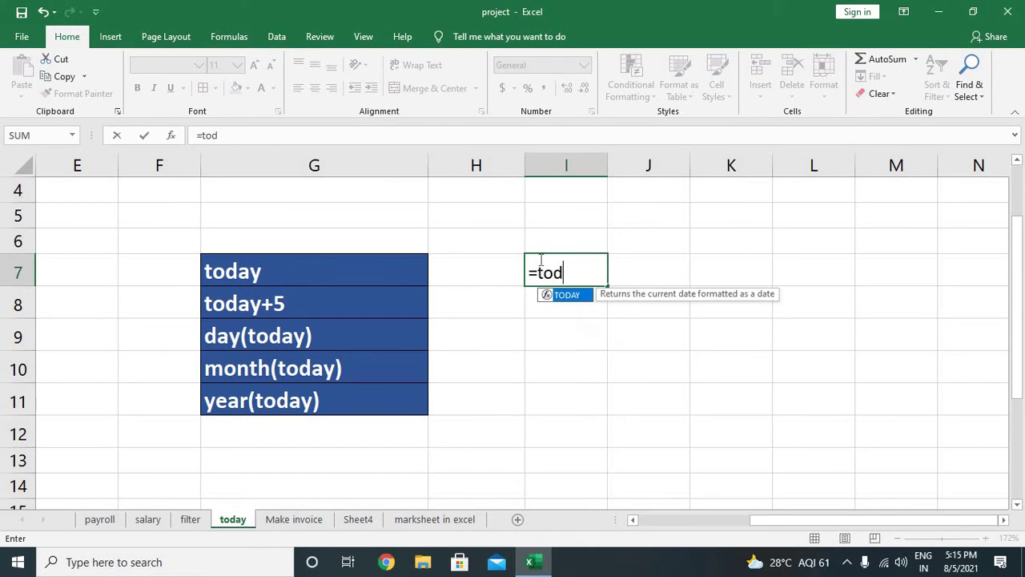
{"action": "type", "text": "ay()"}
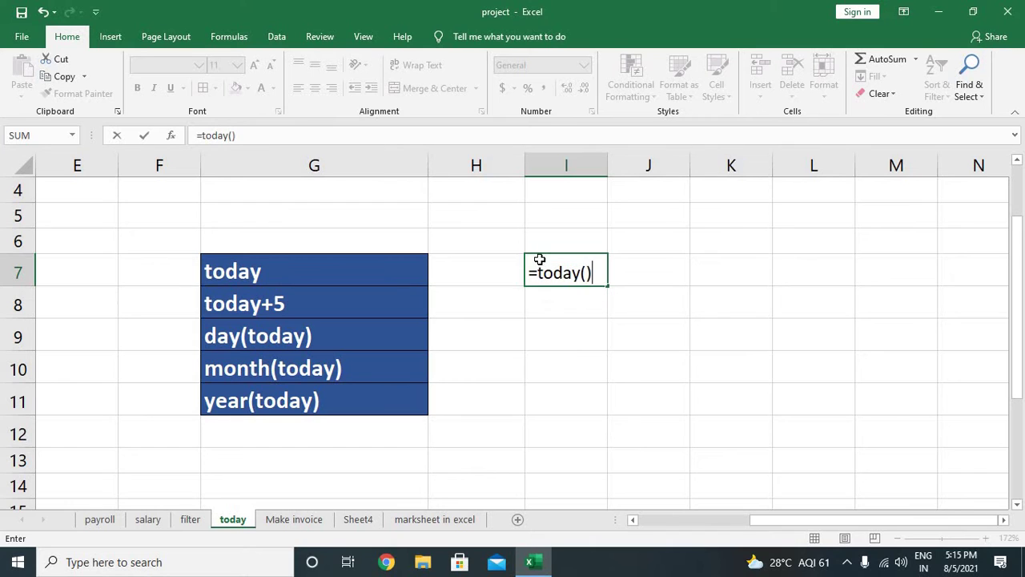
{"action": "key", "text": "Return"}
{"action": "left_click", "coordinate": [539, 259]}
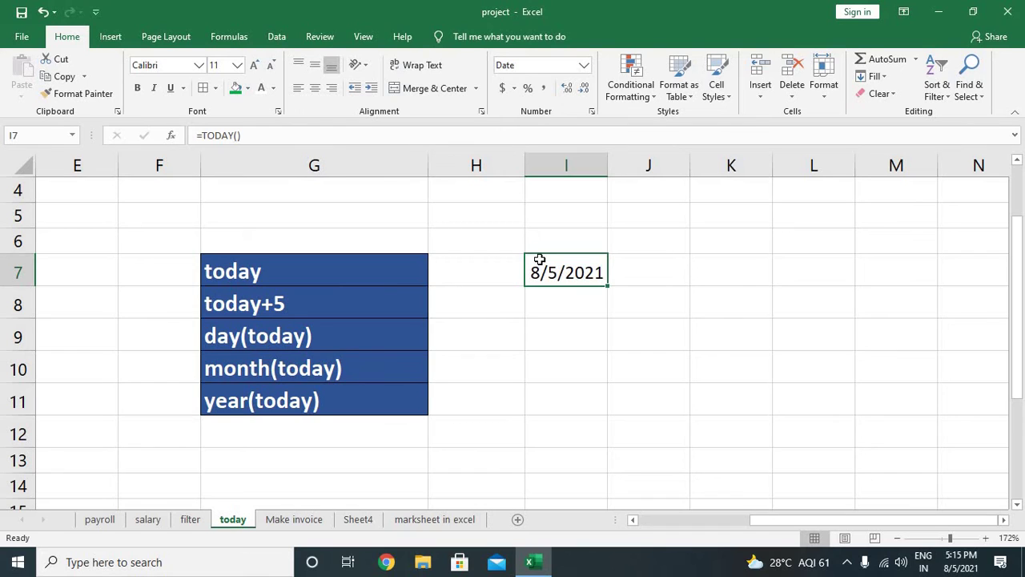
Enter the value 15 in cell J7 beside today's date.
{"action": "key", "text": "Right"}
{"action": "type", "text": "1"}
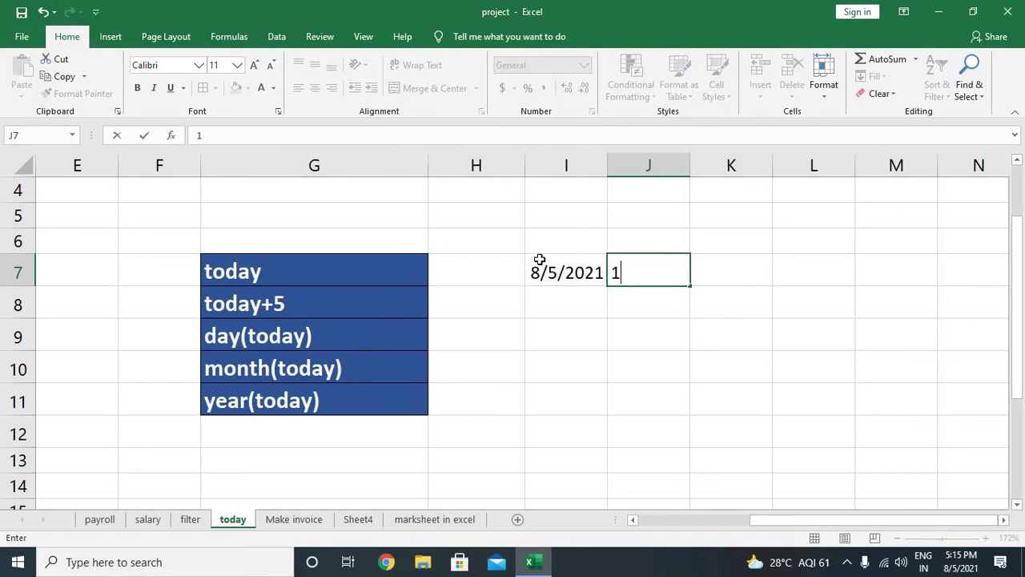
{"action": "type", "text": "5"}
{"action": "key", "text": "Return"}
{"action": "key", "text": "Up"}
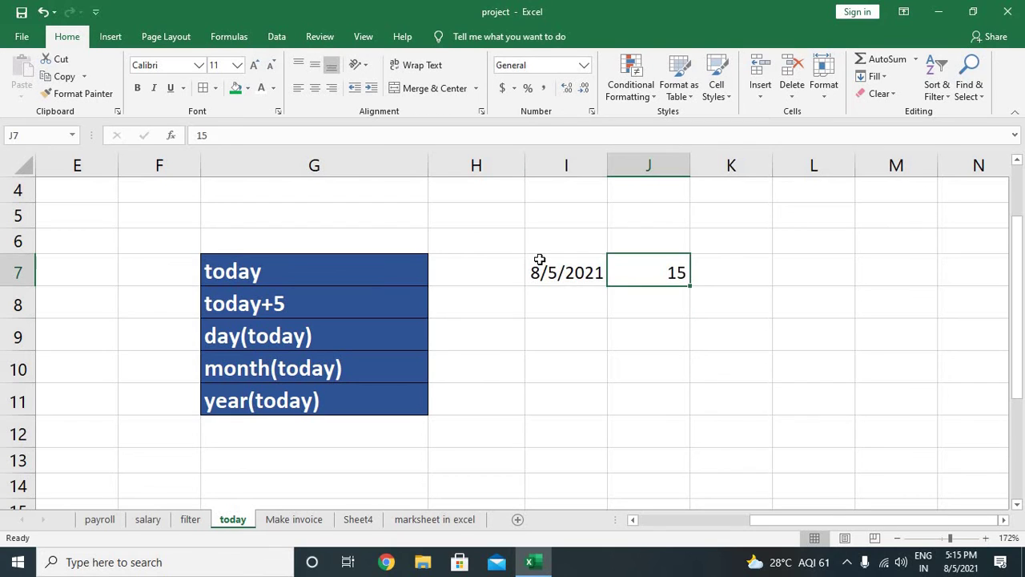
{"action": "key", "text": "Left"}
{"action": "key", "text": "Right"}
{"action": "key", "text": "Left"}
Enter =TODAY()+15 in cell I8, showing 8/20/2021.
{"action": "key", "text": "Down"}
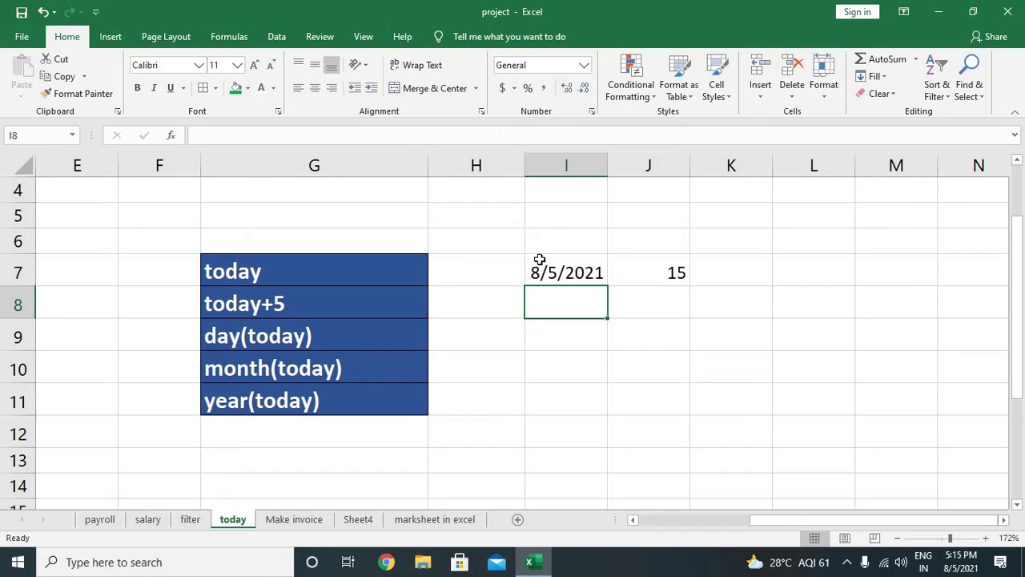
{"action": "type", "text": "="}
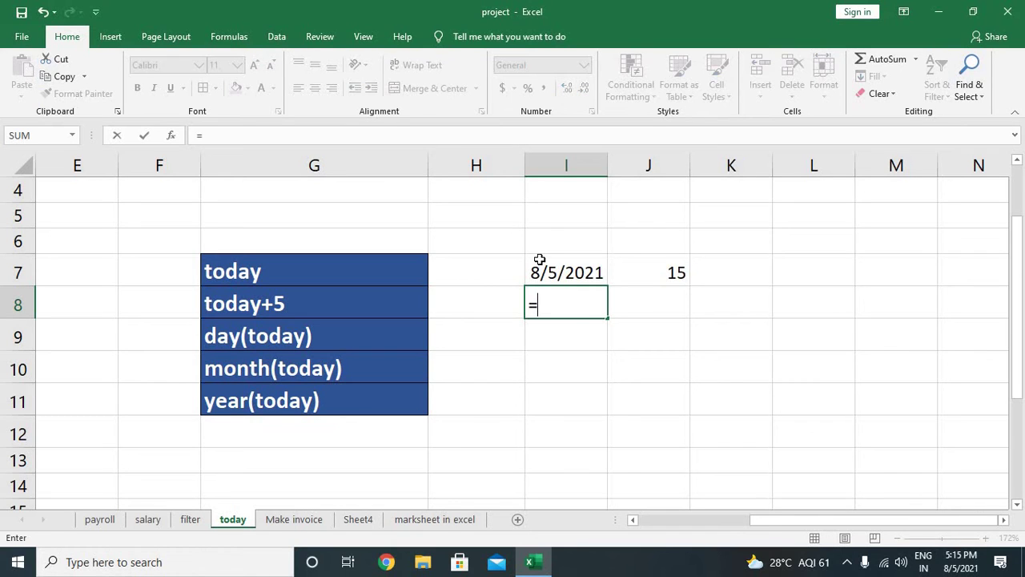
{"action": "type", "text": "today("}
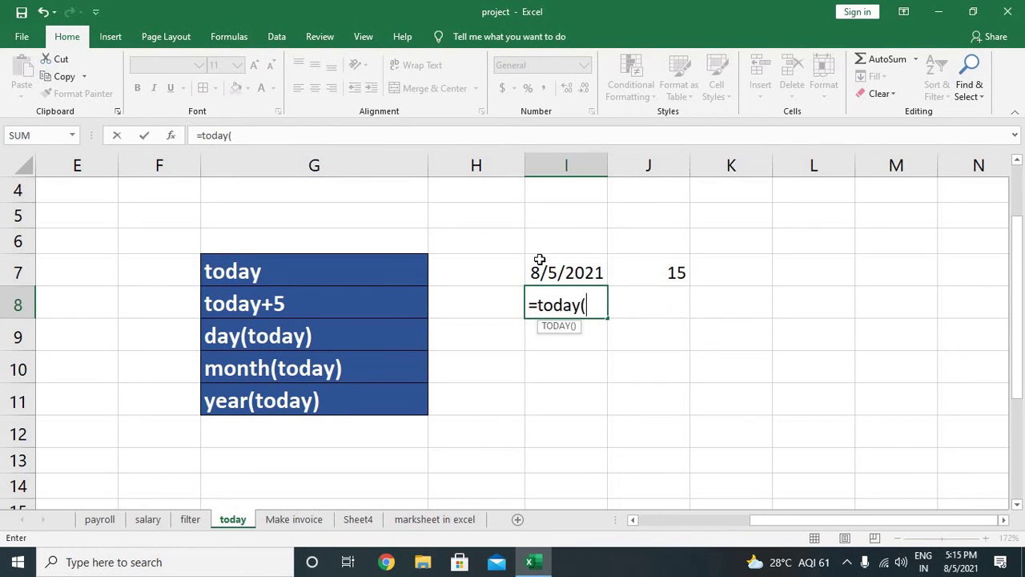
{"action": "type", "text": ")+1"}
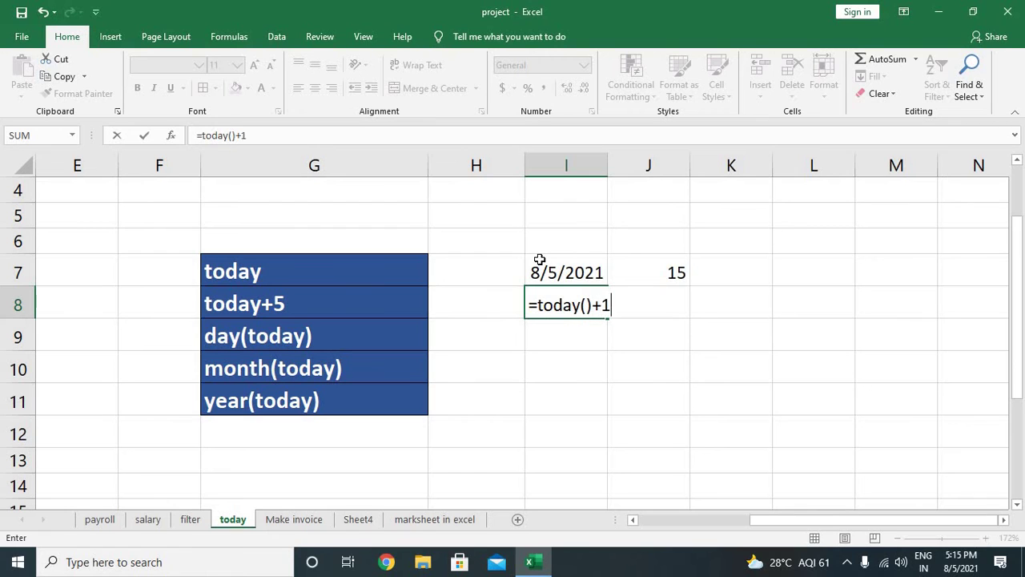
{"action": "type", "text": "5"}
{"action": "key", "text": "Return"}
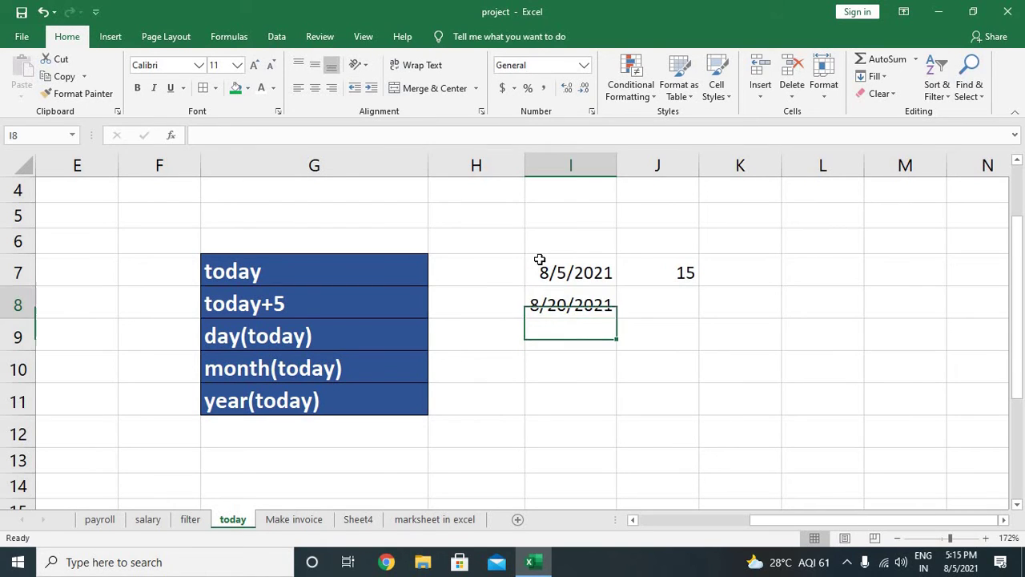
{"action": "key", "text": "Up"}
{"action": "key", "text": "Right"}
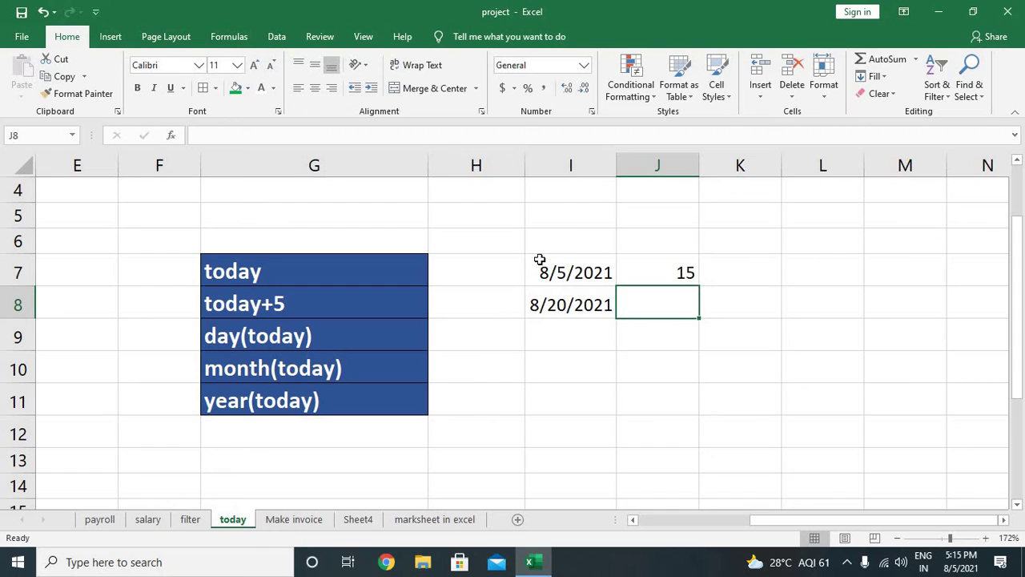
{"action": "key", "text": "Left"}
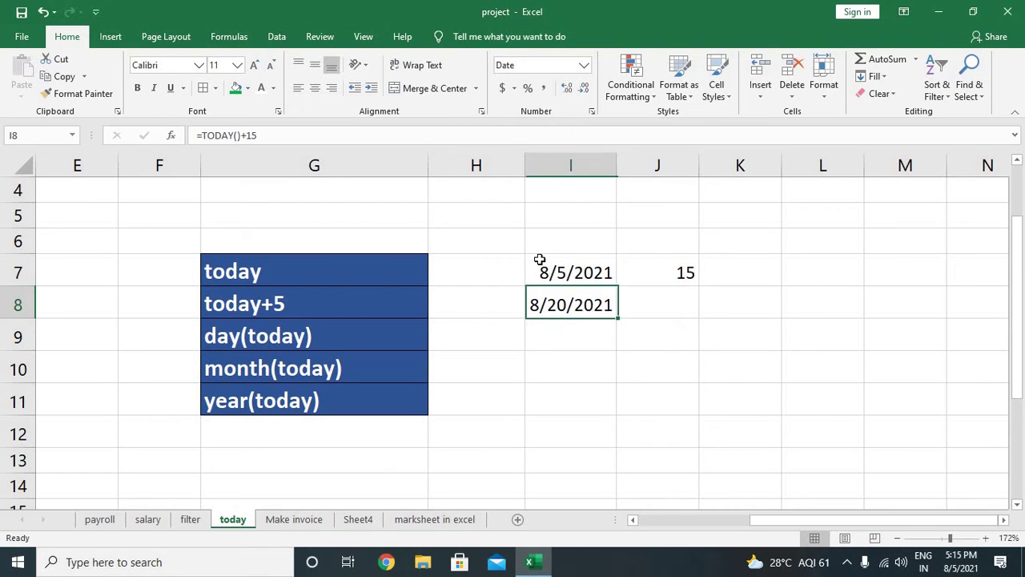
{"action": "key", "text": "Down"}
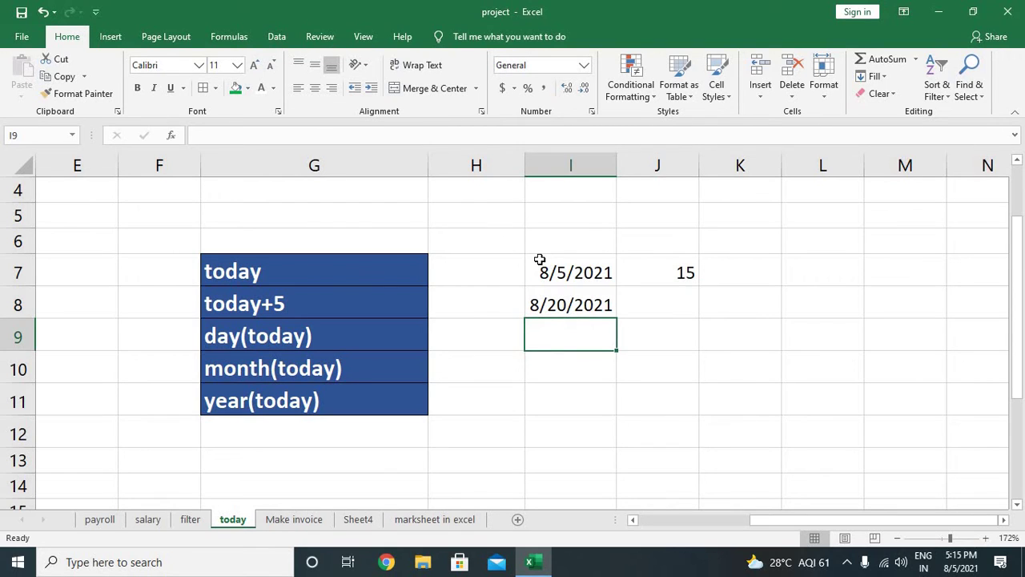
Enter =TODAY()-15 in I9 (7/21/2021) and review the formulas in I7, I8 and I9.
{"action": "type", "text": "=today"}
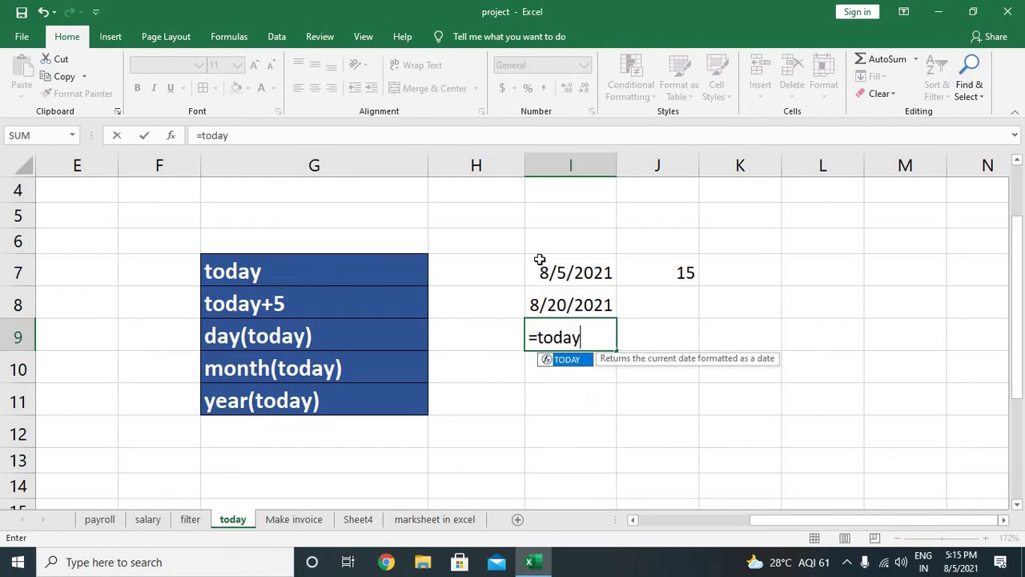
{"action": "type", "text": "()"}
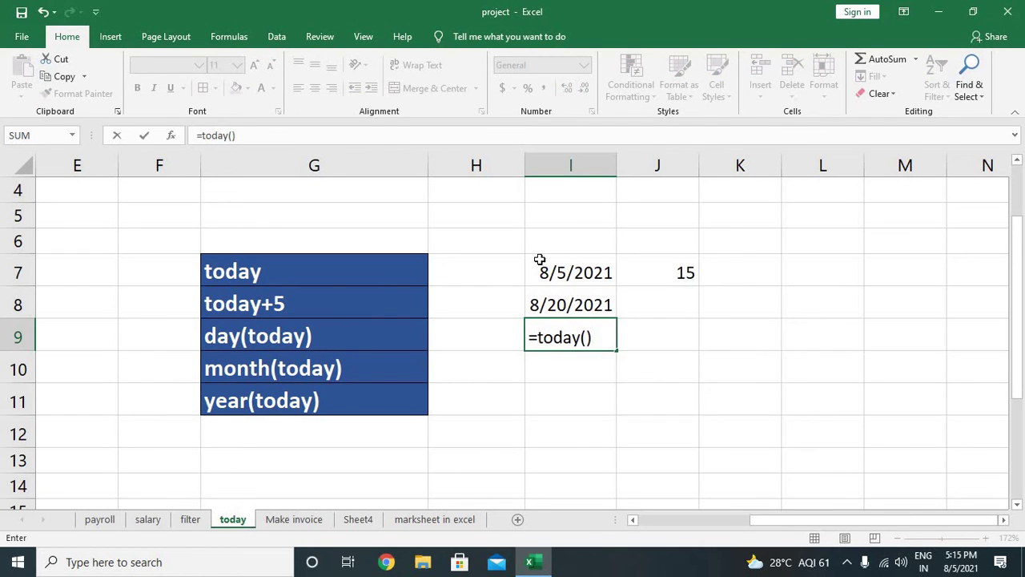
{"action": "type", "text": "-15"}
{"action": "key", "text": "Return"}
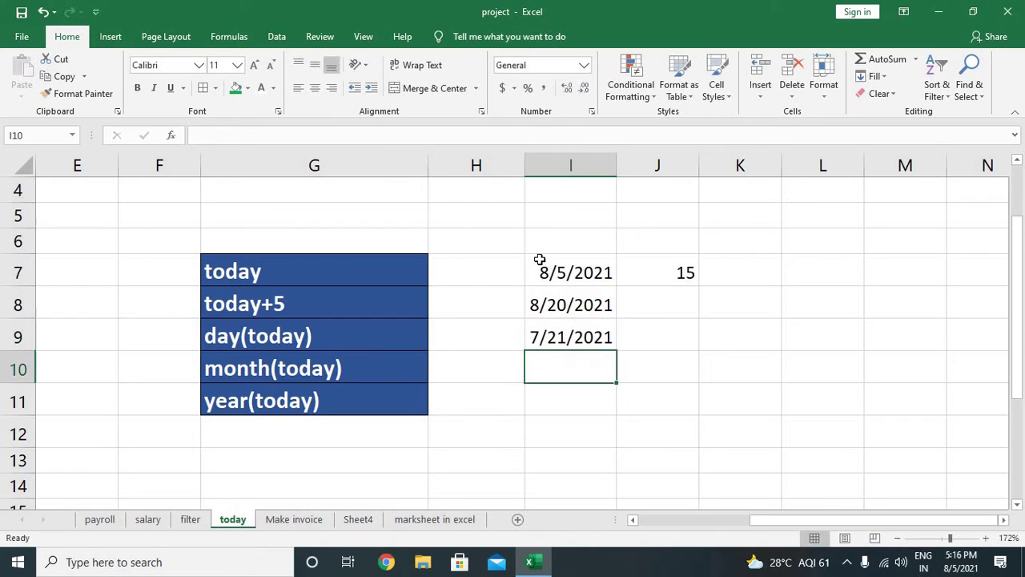
{"action": "key", "text": "Up"}
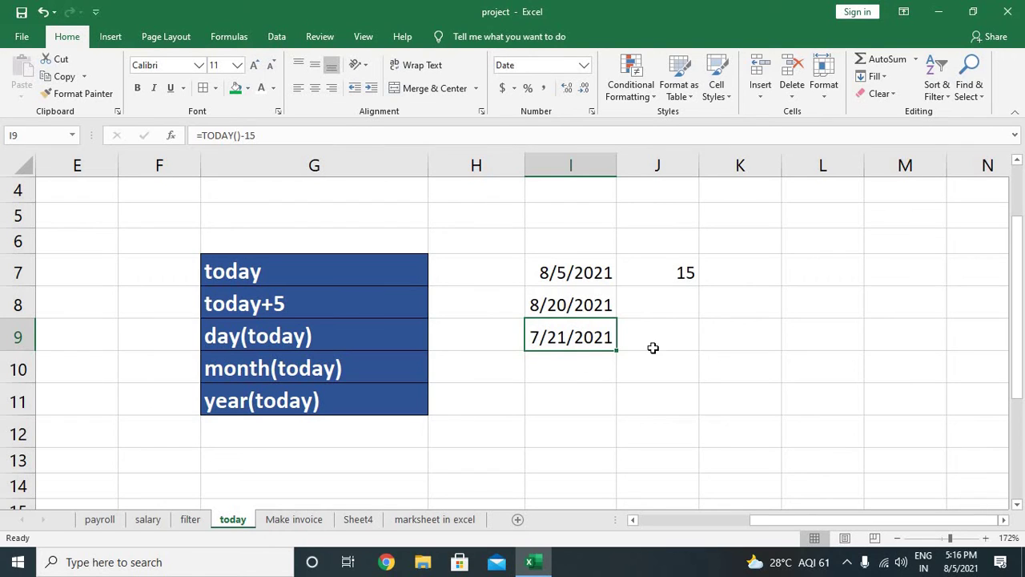
{"action": "left_click", "coordinate": [553, 304]}
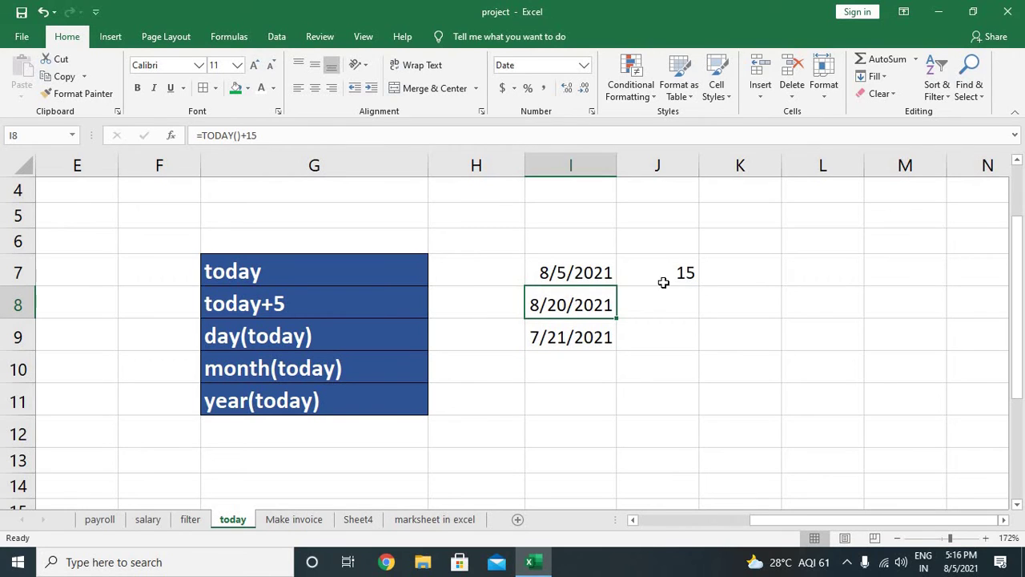
{"action": "left_click", "coordinate": [582, 277]}
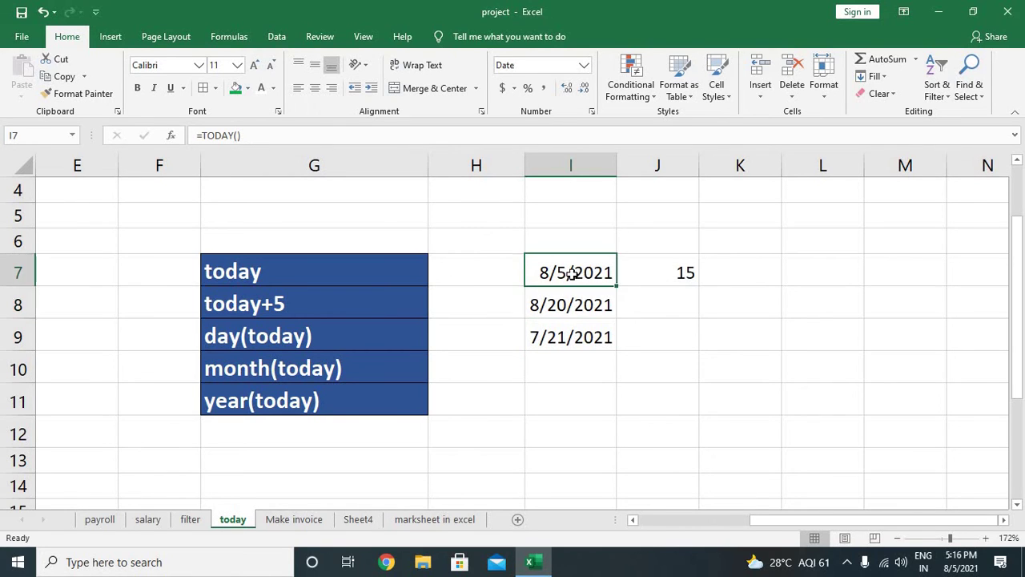
{"action": "left_click", "coordinate": [571, 299]}
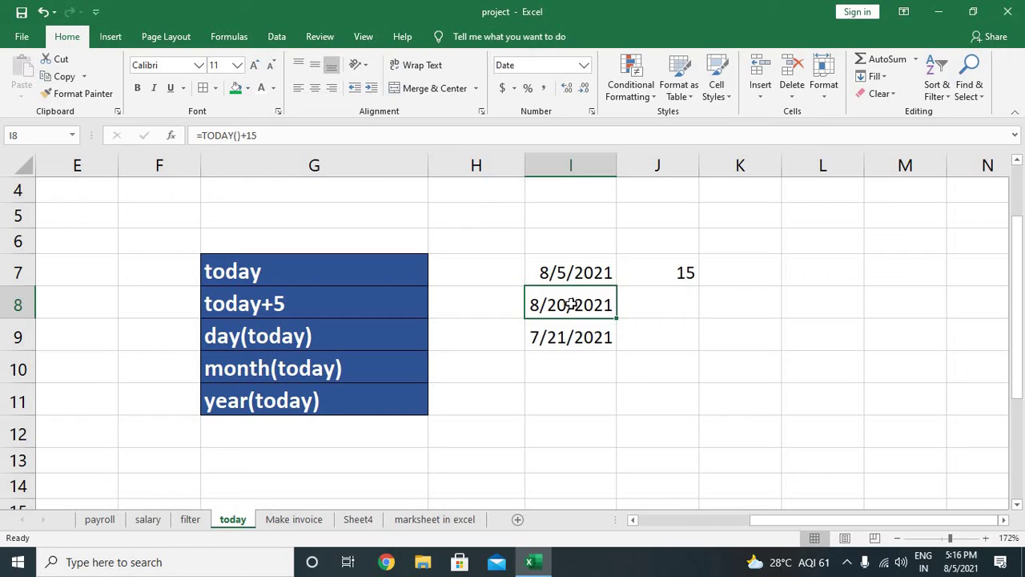
{"action": "left_click", "coordinate": [561, 335]}
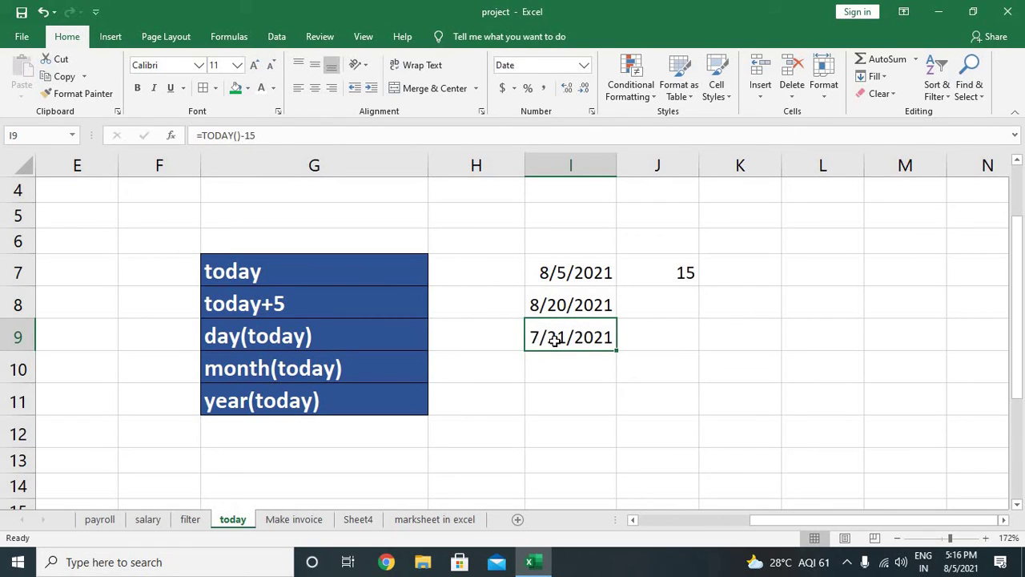
Review the =TODAY()-15 formula in I9 and the formula in I7 without changing them.
{"action": "double_click", "coordinate": [559, 338]}
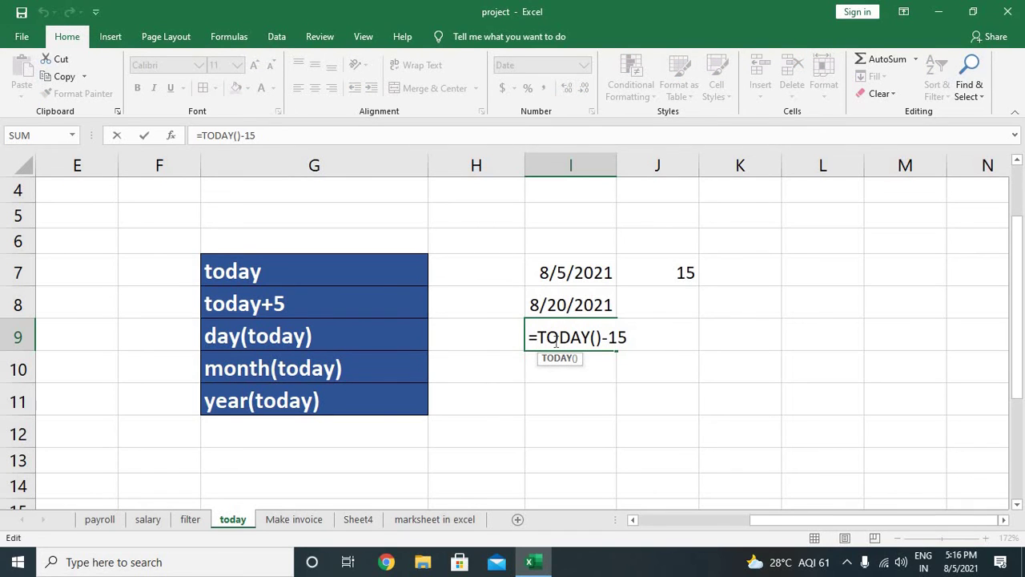
{"action": "key", "text": "Return"}
{"action": "double_click", "coordinate": [567, 335]}
{"action": "key", "text": "Return"}
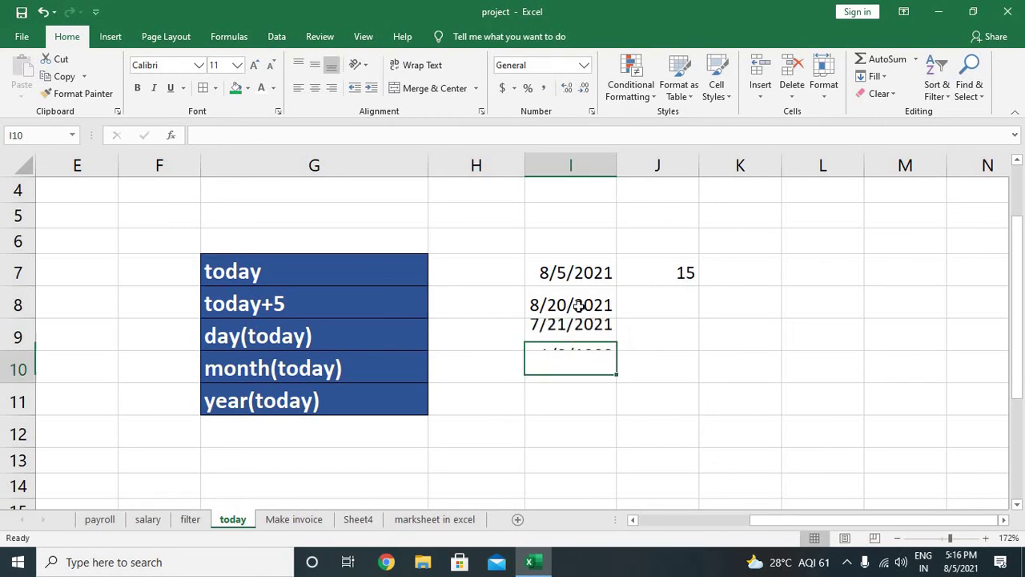
{"action": "left_click", "coordinate": [571, 273]}
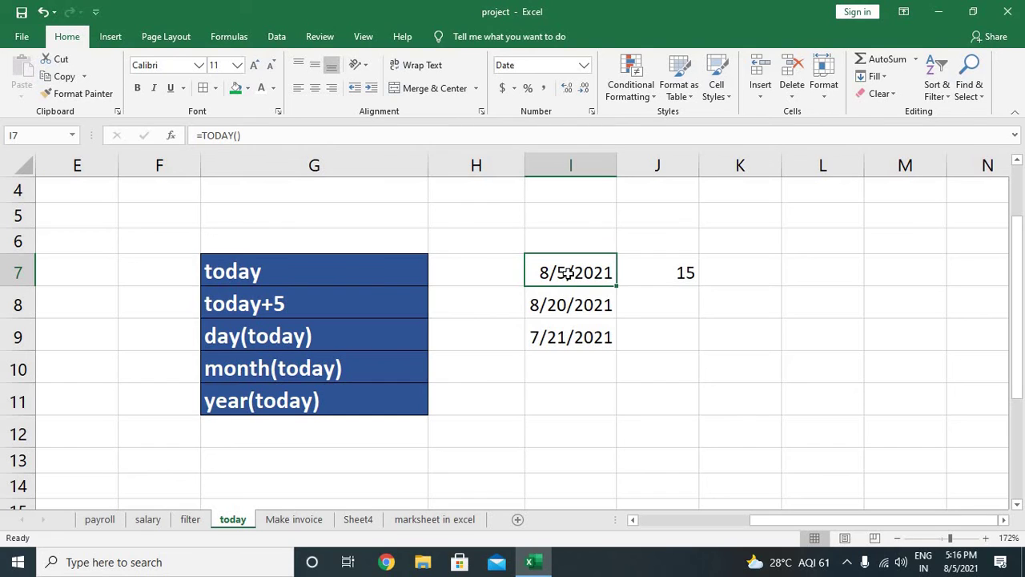
Enter -15 in cell K7, next to the 15 in J7.
{"action": "left_click", "coordinate": [644, 272]}
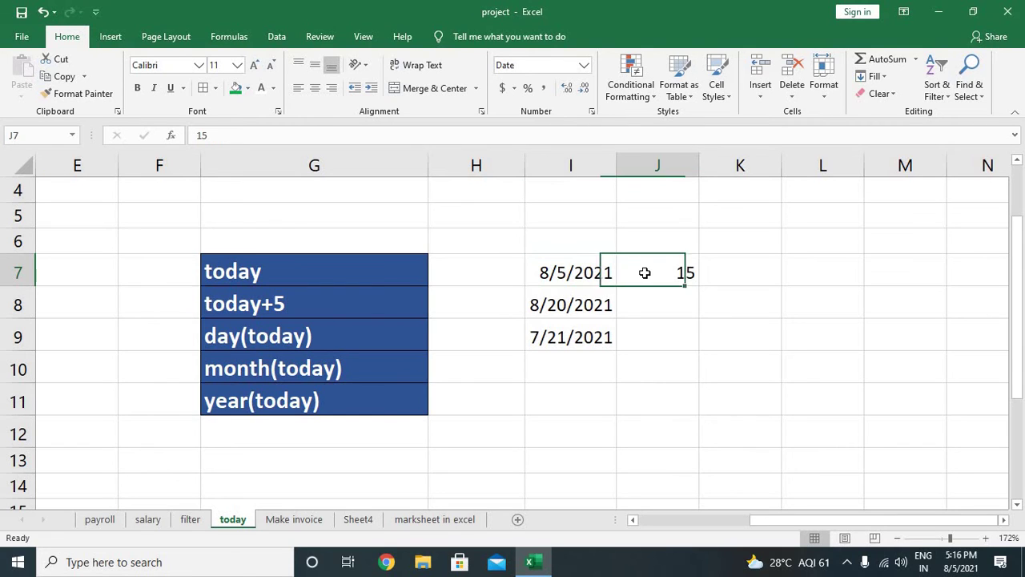
{"action": "left_click", "coordinate": [727, 274]}
{"action": "type", "text": "-"}
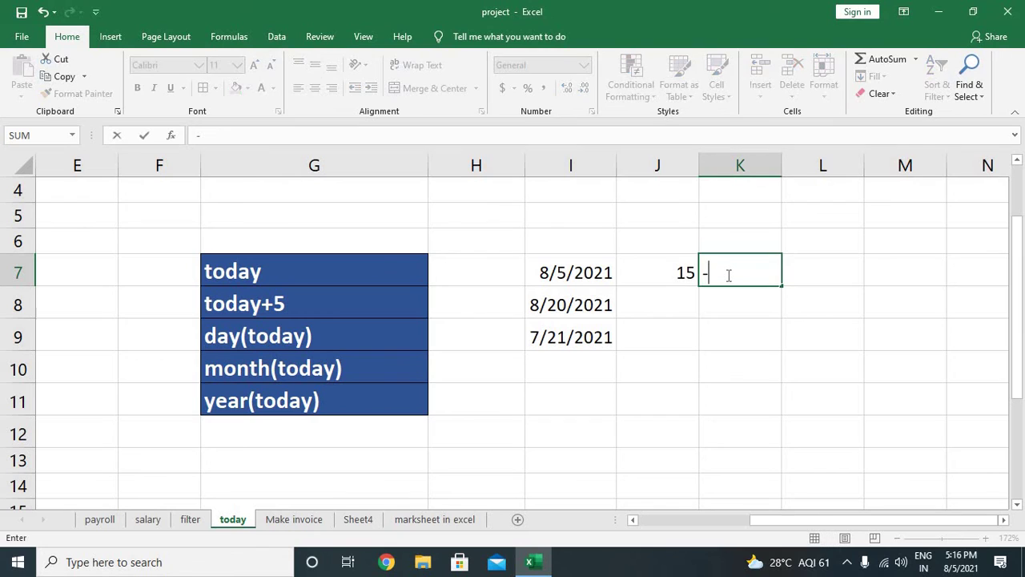
{"action": "type", "text": "`"}
{"action": "key", "text": "BackSpace"}
{"action": "type", "text": "15"}
{"action": "left_click", "coordinate": [719, 309]}
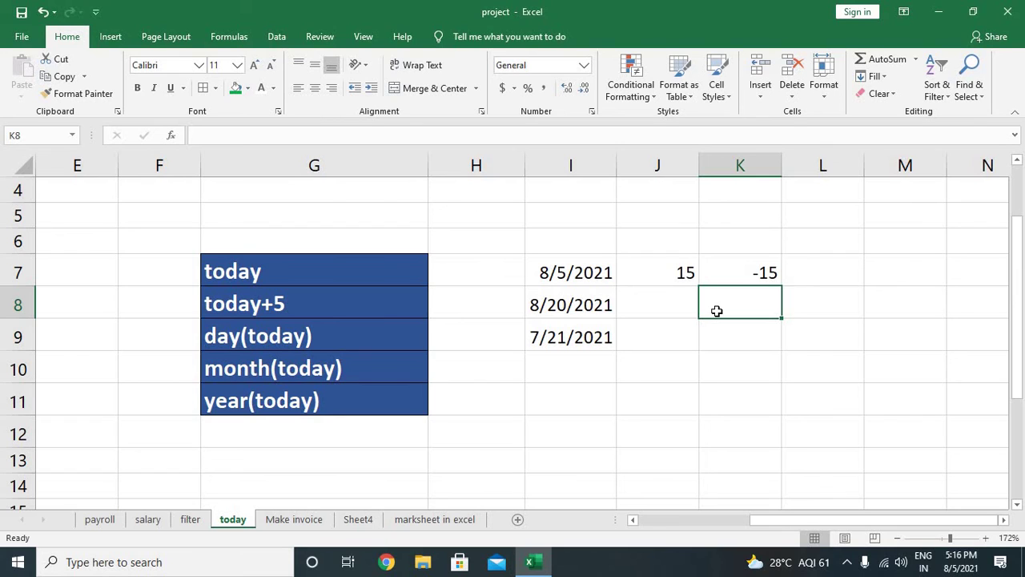
Check the today formula in row 7, then delete the 7/21/2021 entry from I9.
{"action": "key", "text": "Left"}
{"action": "key", "text": "Left"}
{"action": "key", "text": "Up"}
{"action": "key", "text": "Left"}
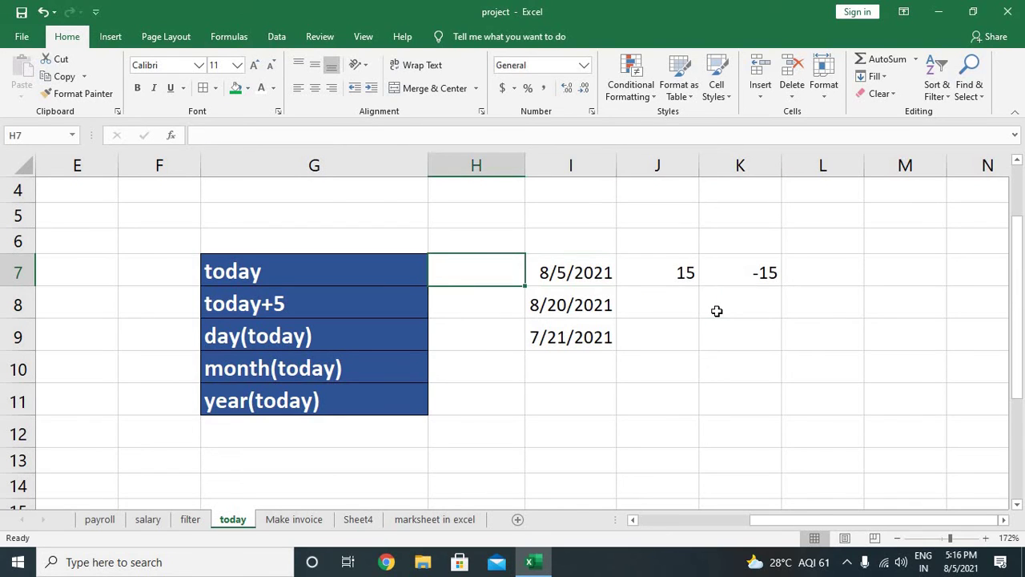
{"action": "key", "text": "Right"}
{"action": "key", "text": "Down"}
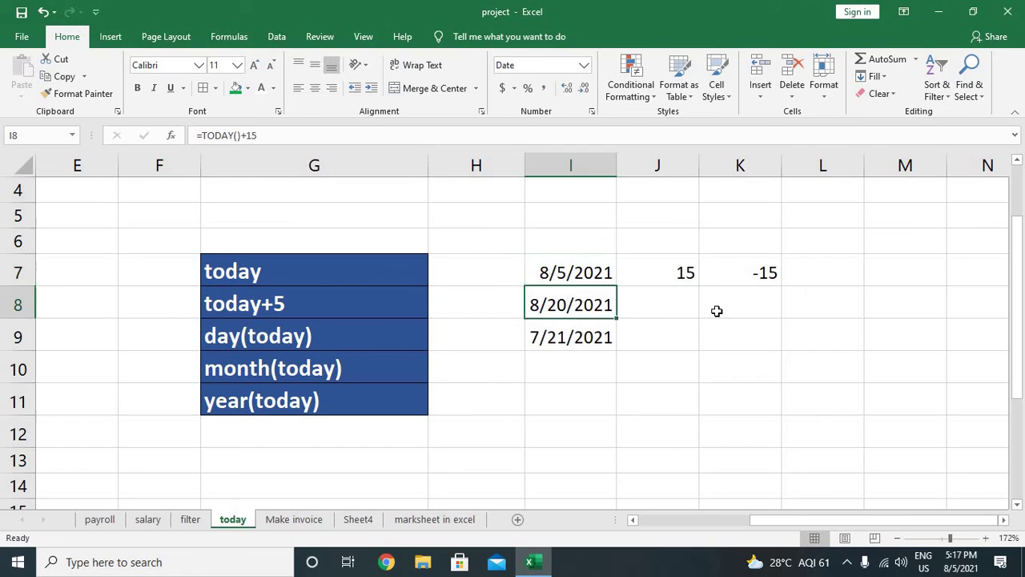
{"action": "key", "text": "Down"}
{"action": "key", "text": "Down"}
{"action": "key", "text": "Up"}
{"action": "key", "text": "Up"}
{"action": "key", "text": "Up"}
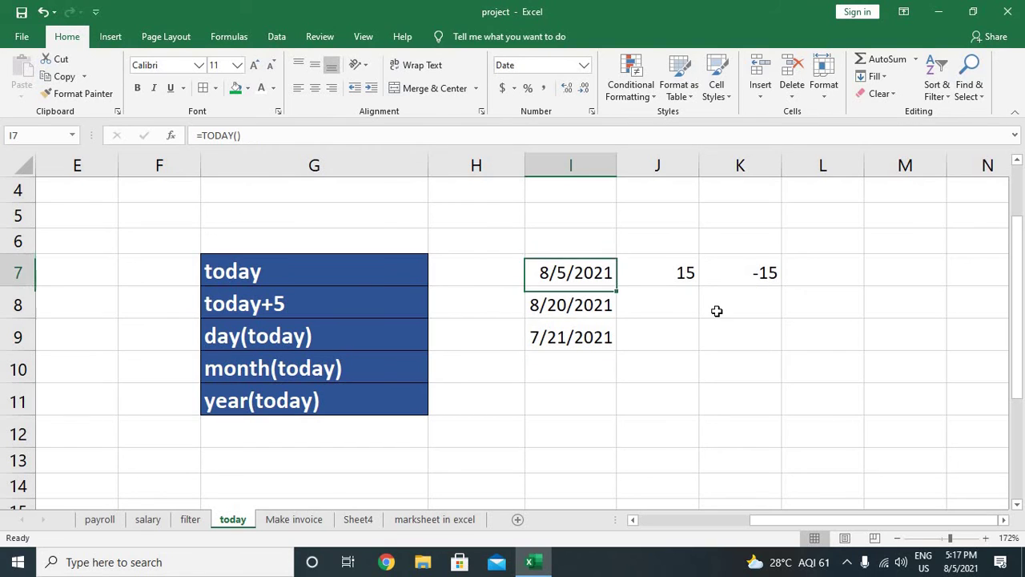
{"action": "key", "text": "Down"}
{"action": "key", "text": "Down"}
{"action": "key", "text": "Delete"}
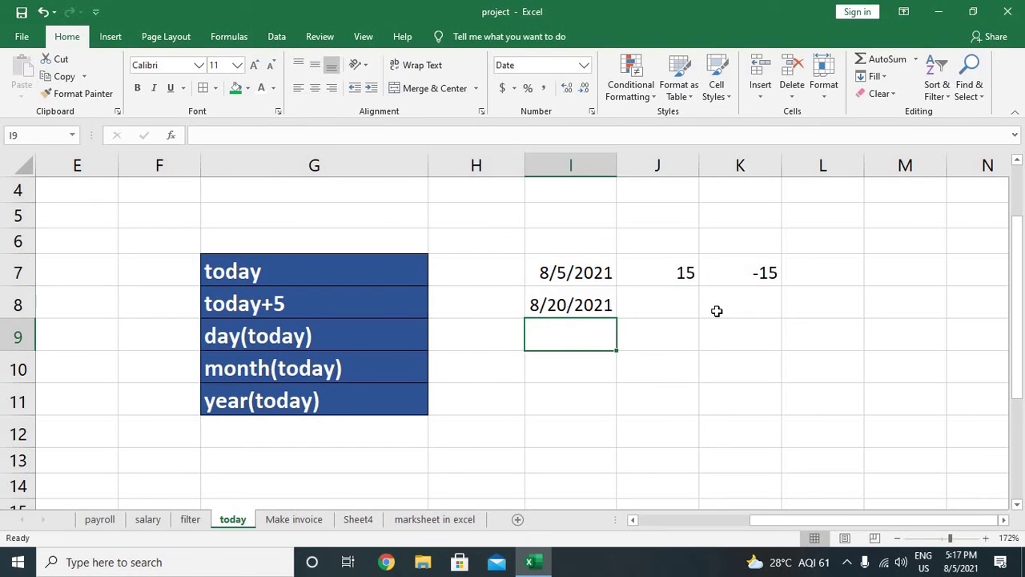
{"action": "key", "text": "Down"}
{"action": "key", "text": "Up"}
Enter =DAY(TODAY()) in cell I9.
{"action": "type", "text": "=day"}
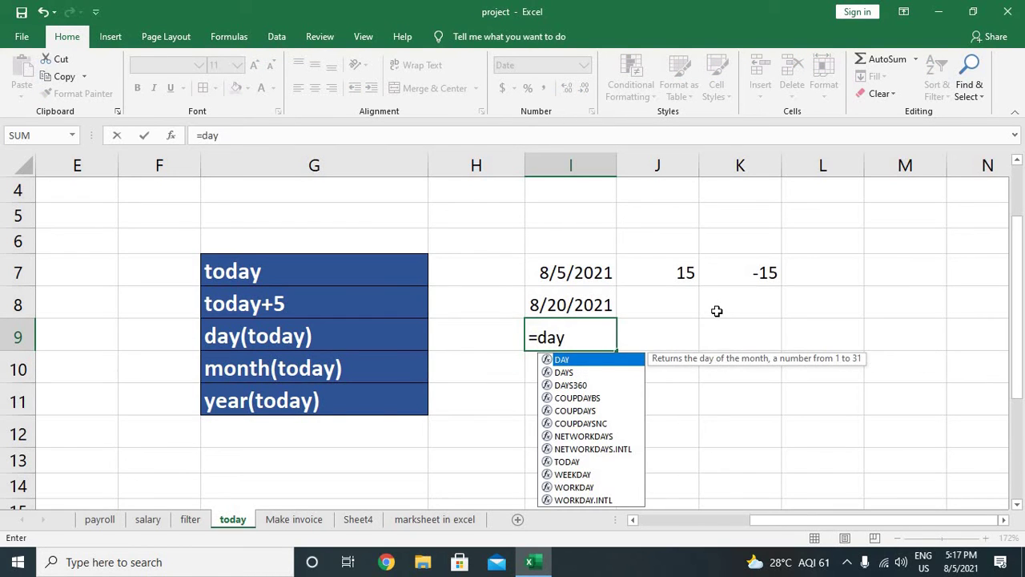
{"action": "type", "text": "("}
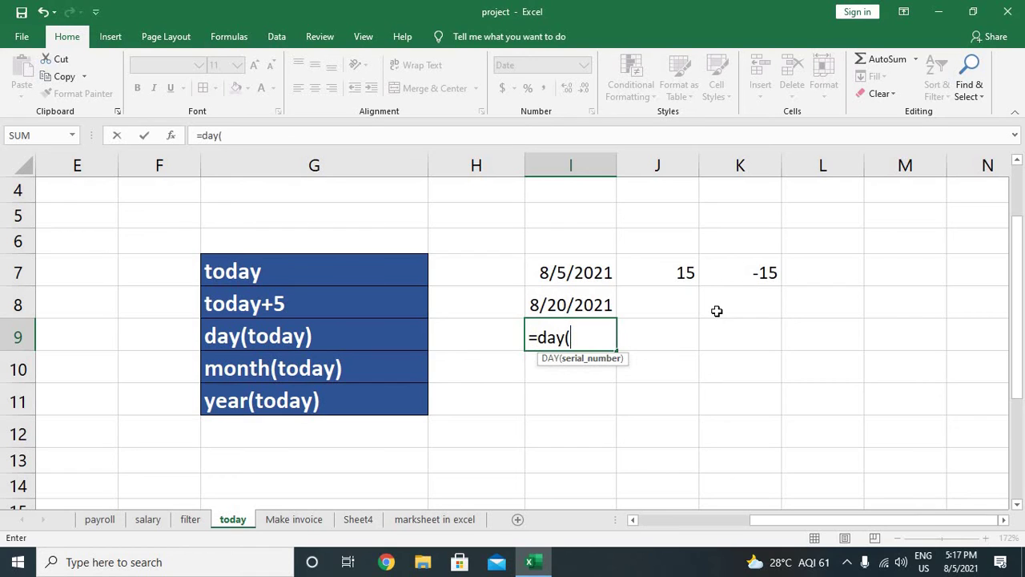
{"action": "type", "text": "today"}
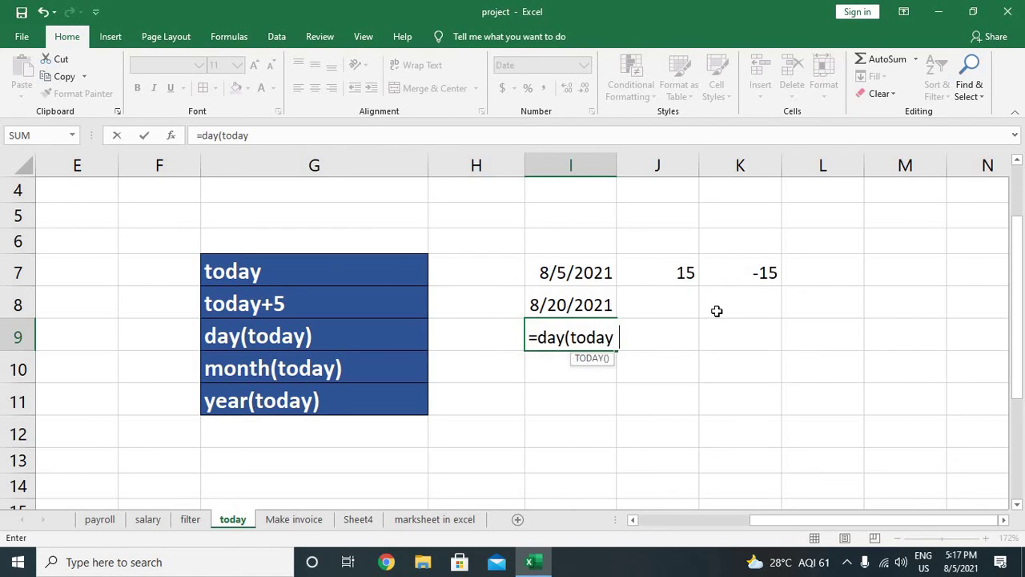
{"action": "key", "text": "BackSpace"}
{"action": "type", "text": "()"}
{"action": "key", "text": "Return"}
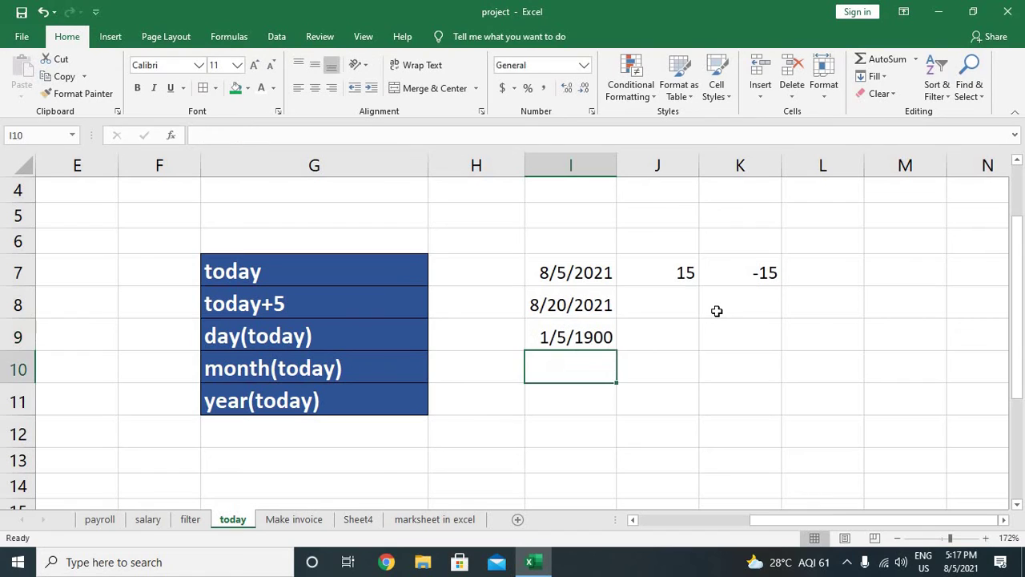
{"action": "key", "text": "Up"}
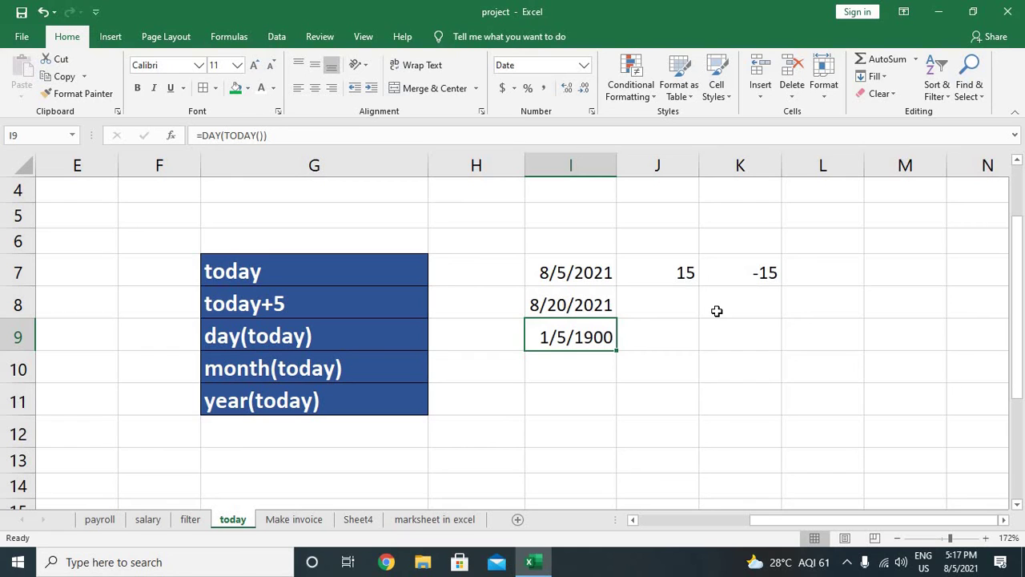
Re-inspect the I9 formula showing 1/5/1900 and cancel a started entry in I10.
{"action": "key", "text": "F2"}
{"action": "key", "text": "Return"}
{"action": "key", "text": "Up"}
{"action": "key", "text": "Right"}
{"action": "key", "text": "Left"}
{"action": "key", "text": "Down"}
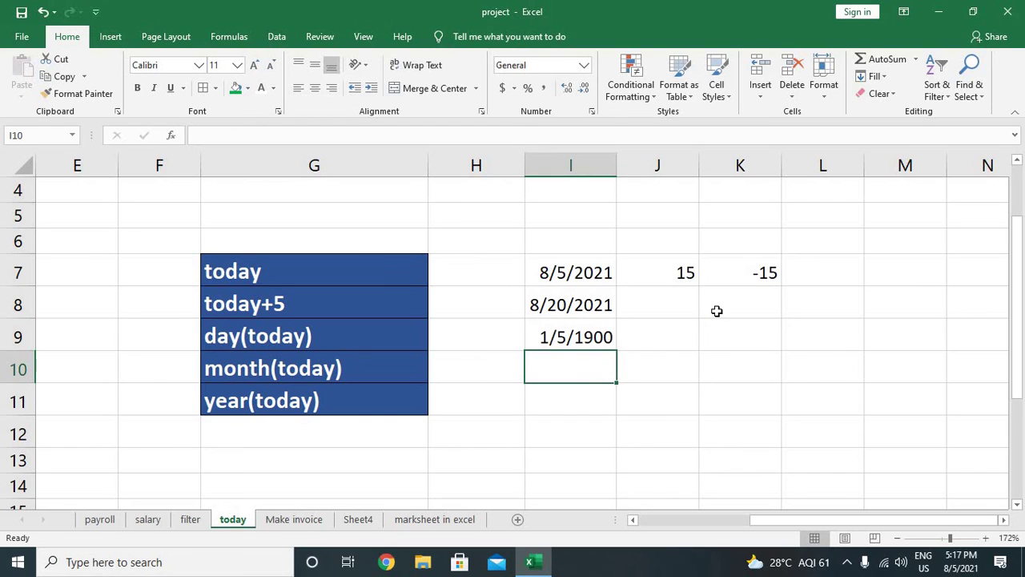
{"action": "type", "text": "="}
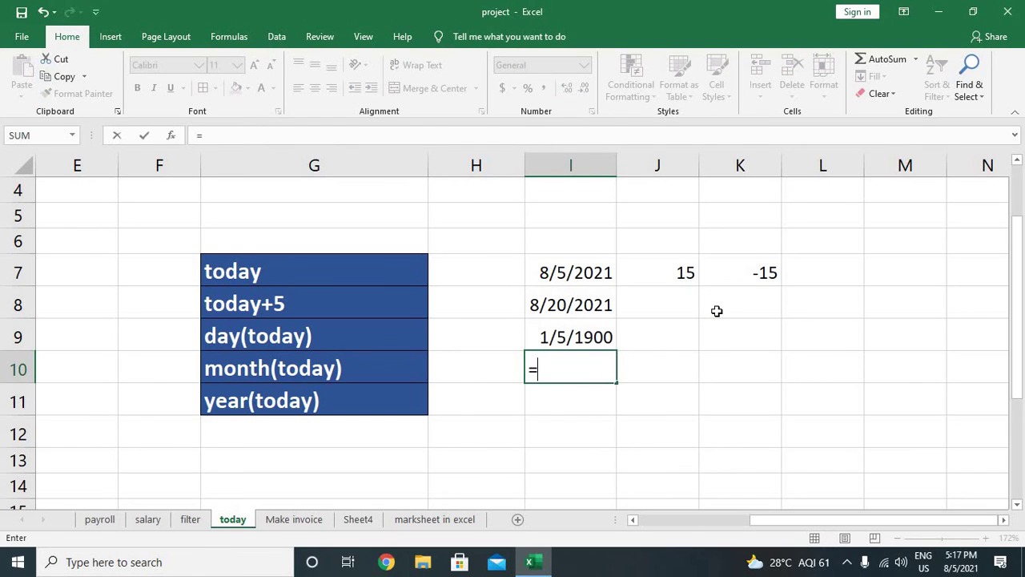
{"action": "key", "text": "Escape"}
{"action": "key", "text": "Up"}
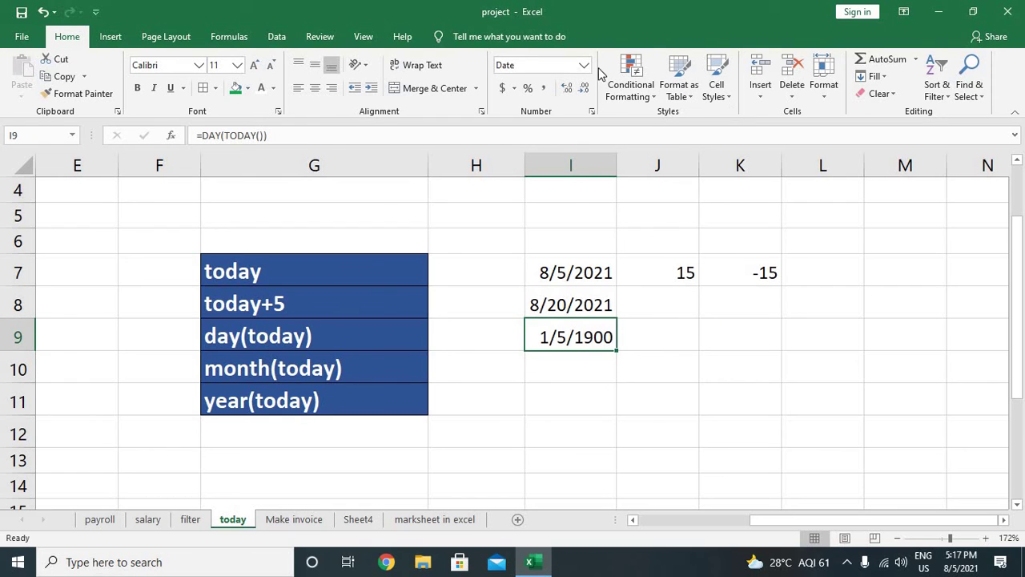
Try Number and Currency formats on the I9 day result.
{"action": "left_click", "coordinate": [585, 64]}
{"action": "left_click", "coordinate": [583, 85]}
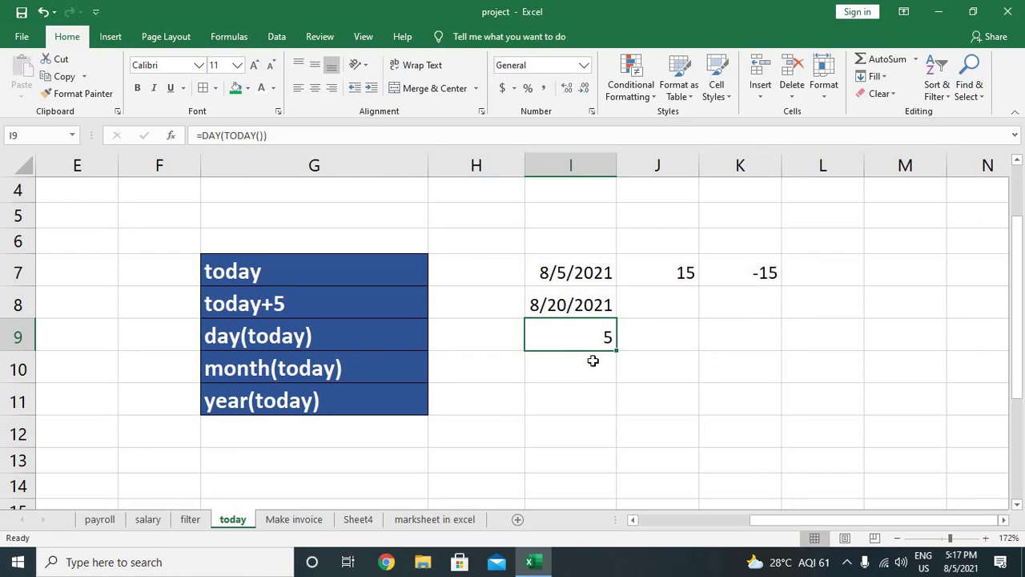
{"action": "left_click", "coordinate": [593, 360]}
{"action": "left_click", "coordinate": [593, 342]}
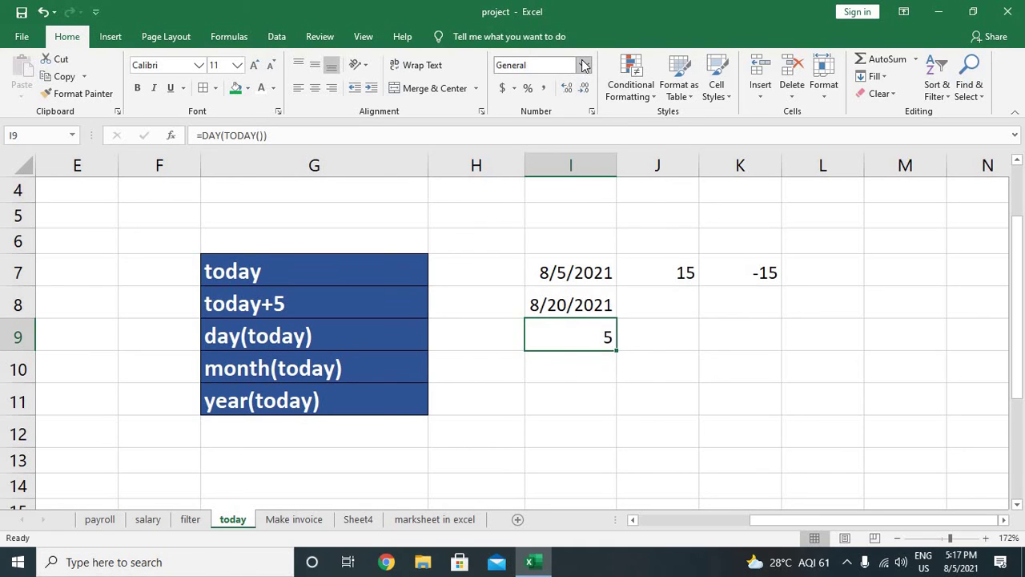
{"action": "left_click", "coordinate": [584, 64]}
{"action": "left_click", "coordinate": [571, 113]}
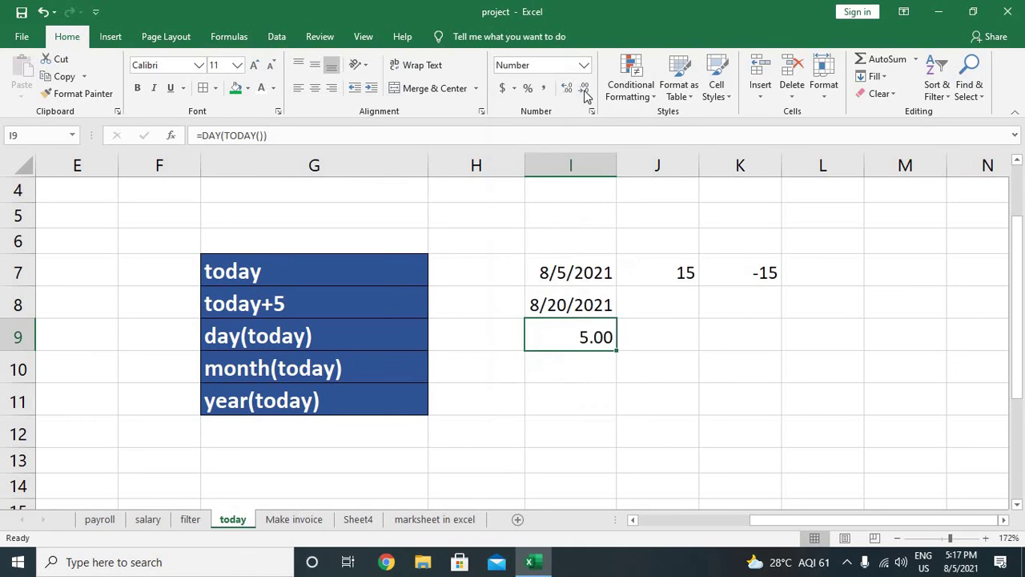
{"action": "left_click", "coordinate": [585, 65]}
{"action": "left_click", "coordinate": [569, 152]}
Try Short Date and Long Date formats on I9, then return it to General.
{"action": "left_click", "coordinate": [585, 67]}
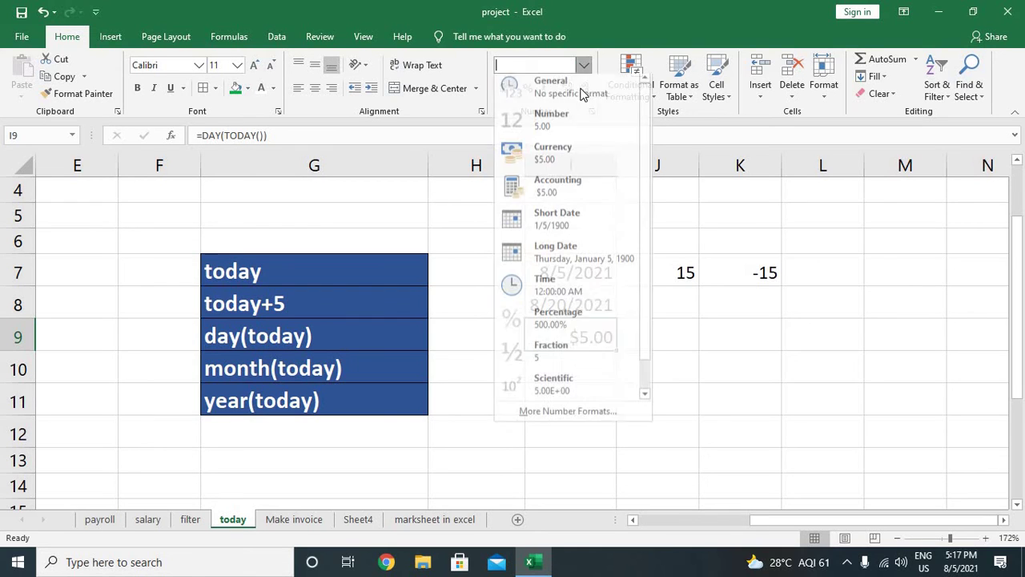
{"action": "left_click", "coordinate": [564, 221]}
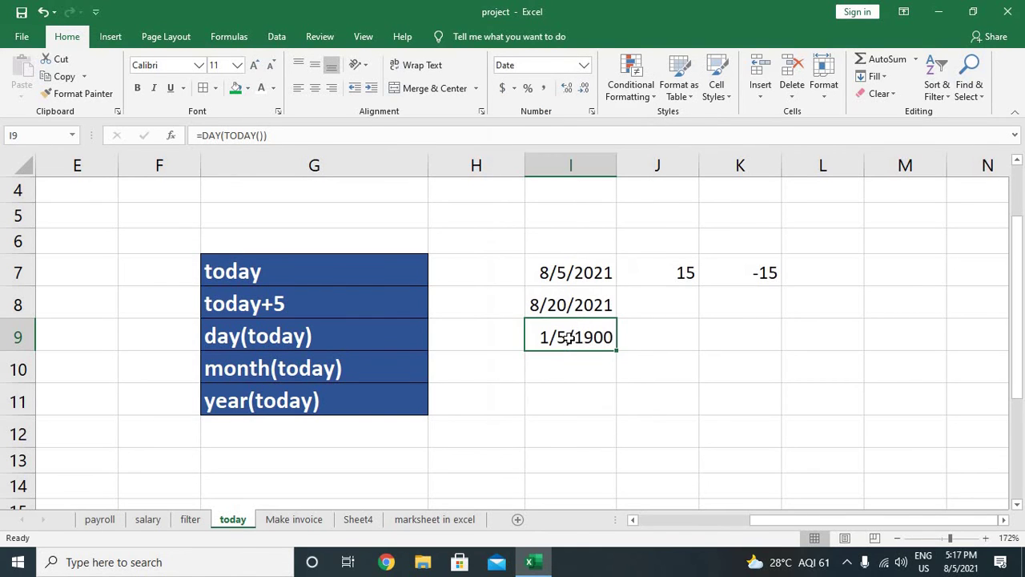
{"action": "left_click", "coordinate": [584, 65]}
{"action": "left_click", "coordinate": [572, 255]}
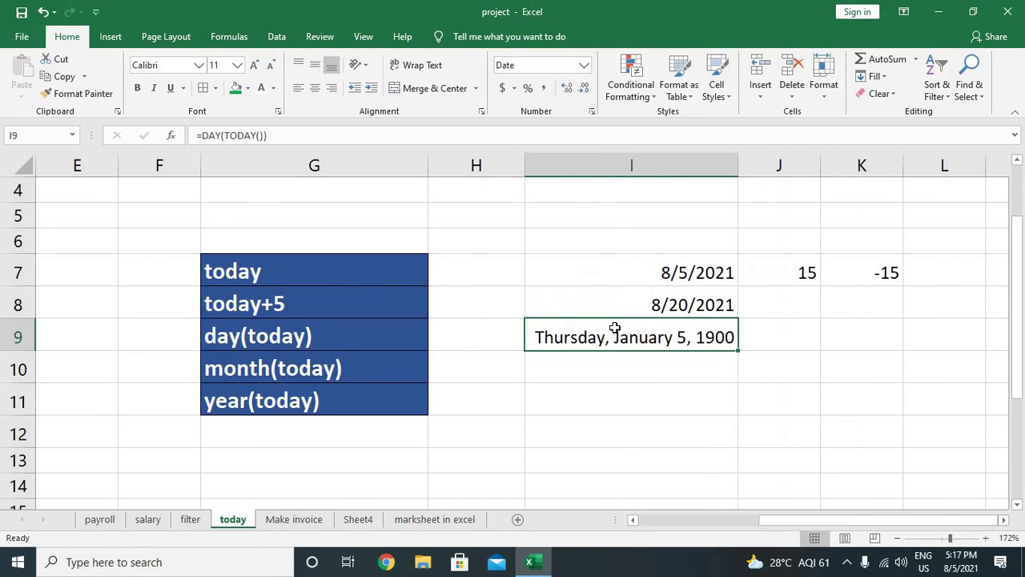
{"action": "left_click", "coordinate": [584, 65]}
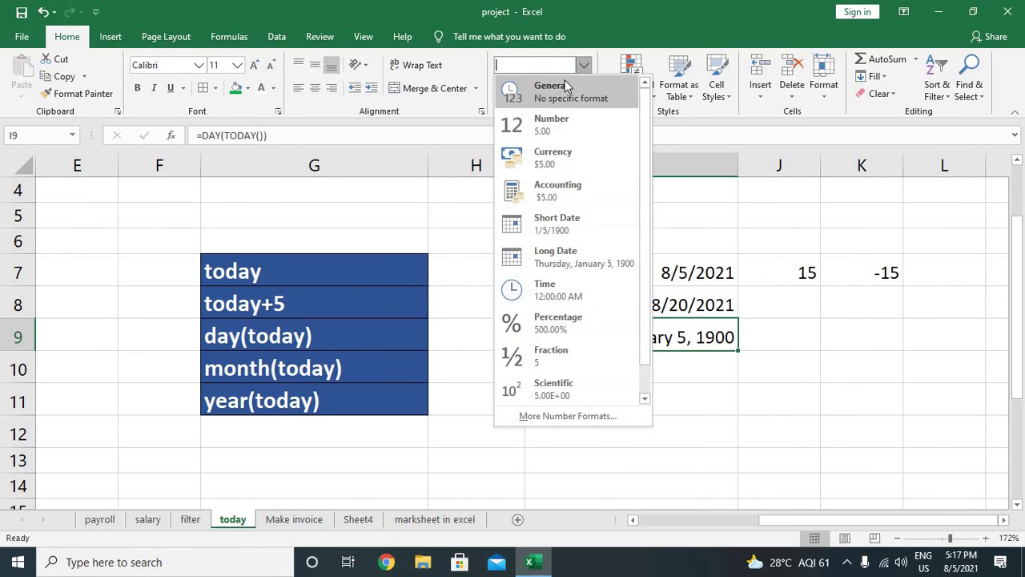
{"action": "left_click", "coordinate": [568, 85]}
Narrow column I, try Accounting format, then settle on General so I9 shows 5.
{"action": "left_click_drag", "start_coordinate": [739, 165], "coordinate": [649, 194]}
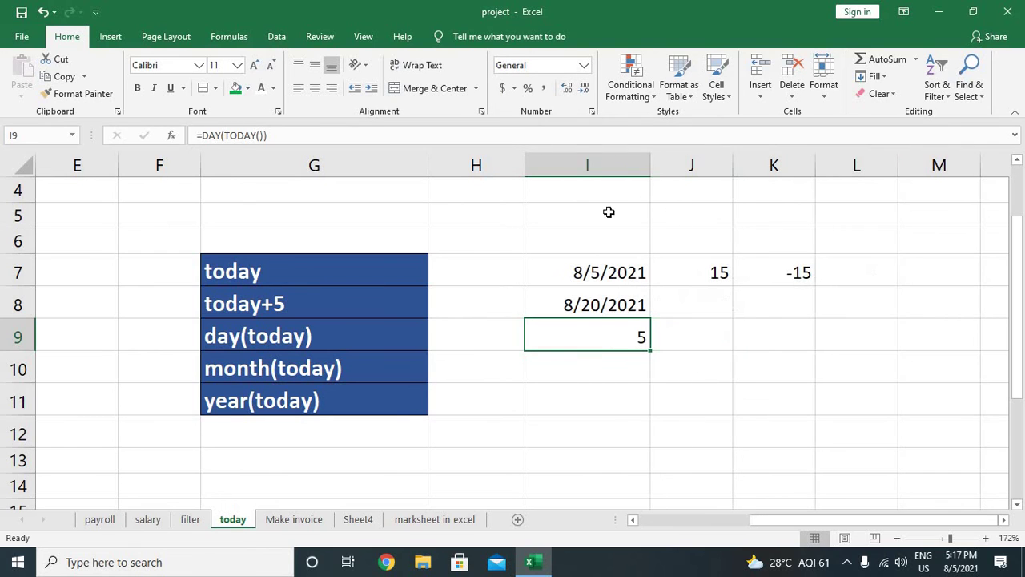
{"action": "left_click", "coordinate": [584, 66]}
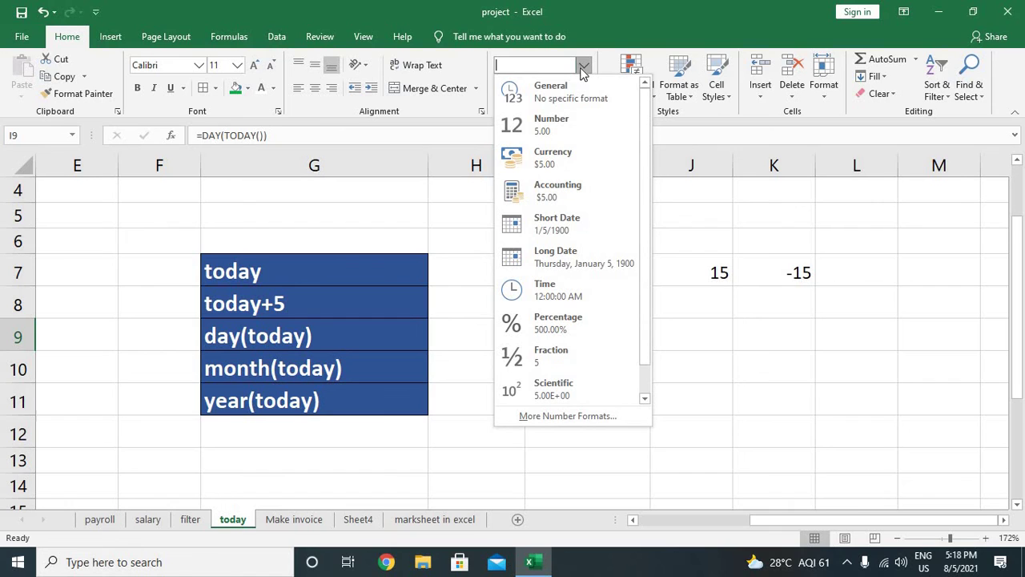
{"action": "left_click", "coordinate": [567, 197]}
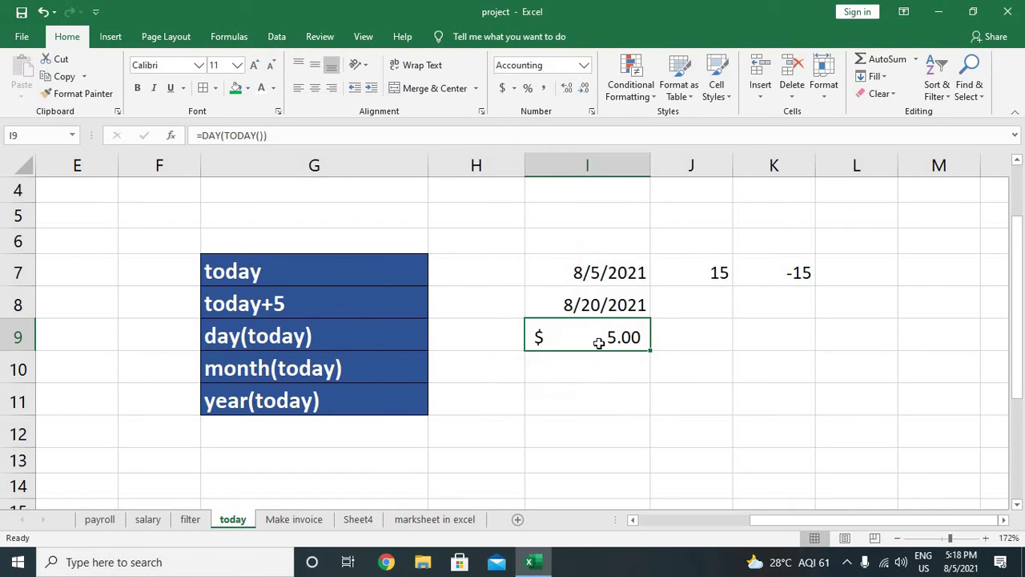
{"action": "left_click", "coordinate": [584, 65]}
{"action": "left_click", "coordinate": [582, 86]}
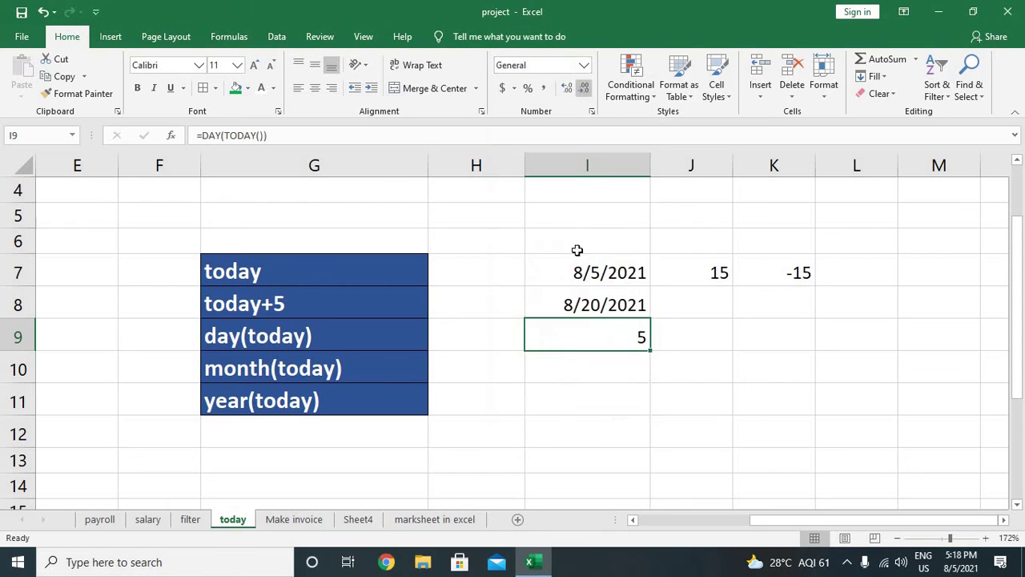
{"action": "left_click", "coordinate": [583, 358]}
Enter =MONTH(TODAY()) in I10 and =YEAR(TODAY()) in I11, showing 8 and 2021.
{"action": "type", "text": "=m"}
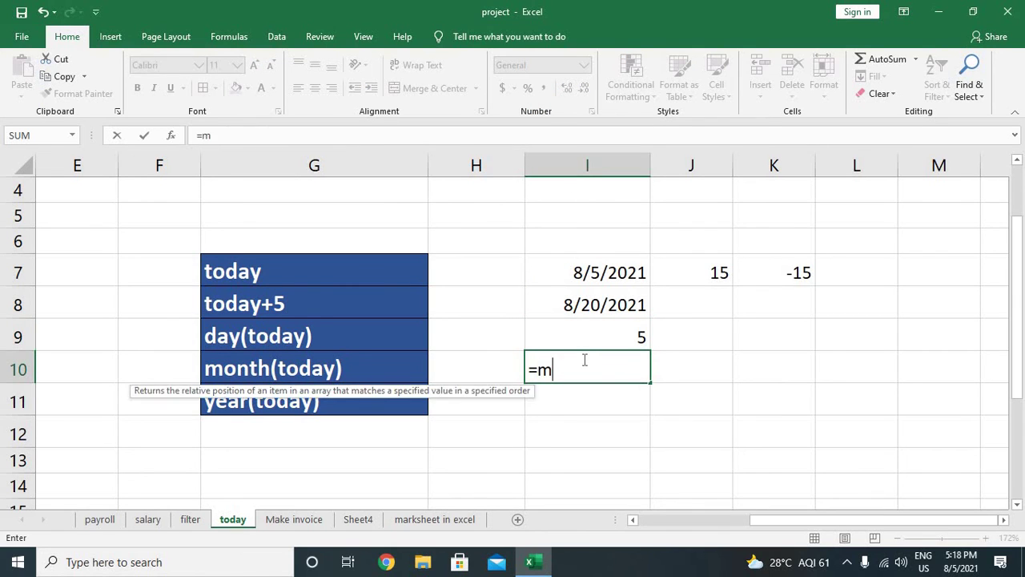
{"action": "type", "text": "onth("}
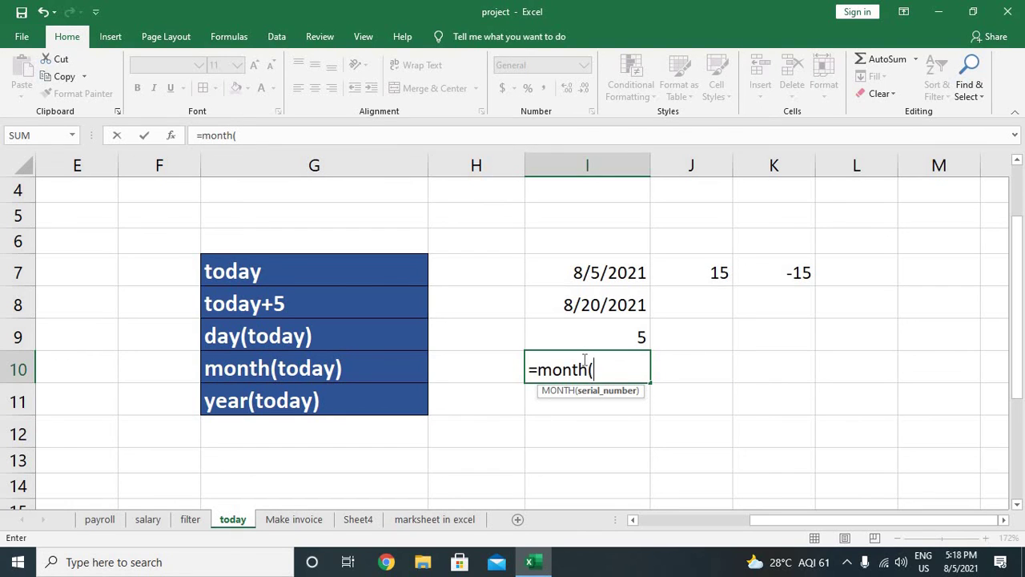
{"action": "type", "text": "today("}
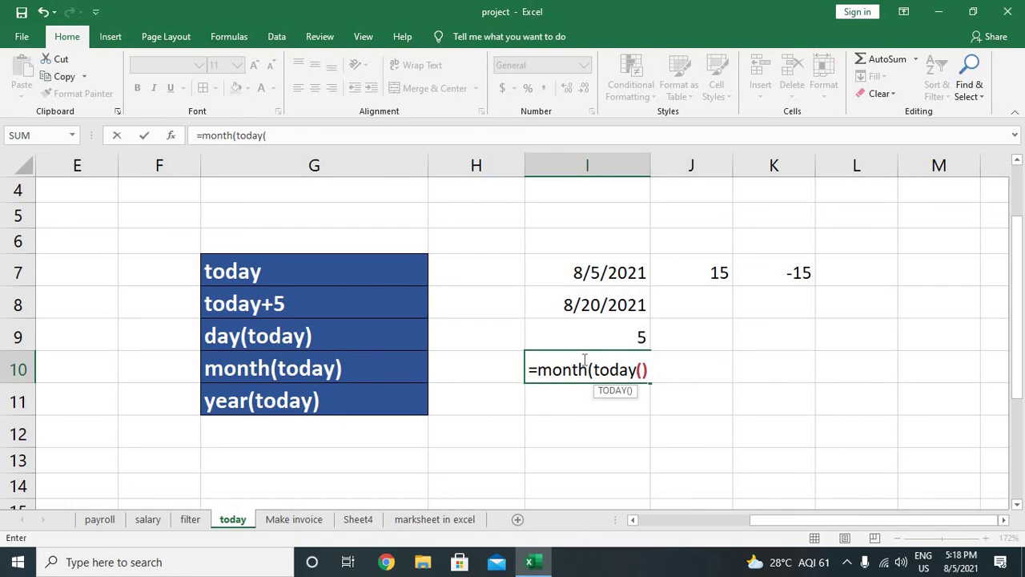
{"action": "type", "text": "))"}
{"action": "key", "text": "Return"}
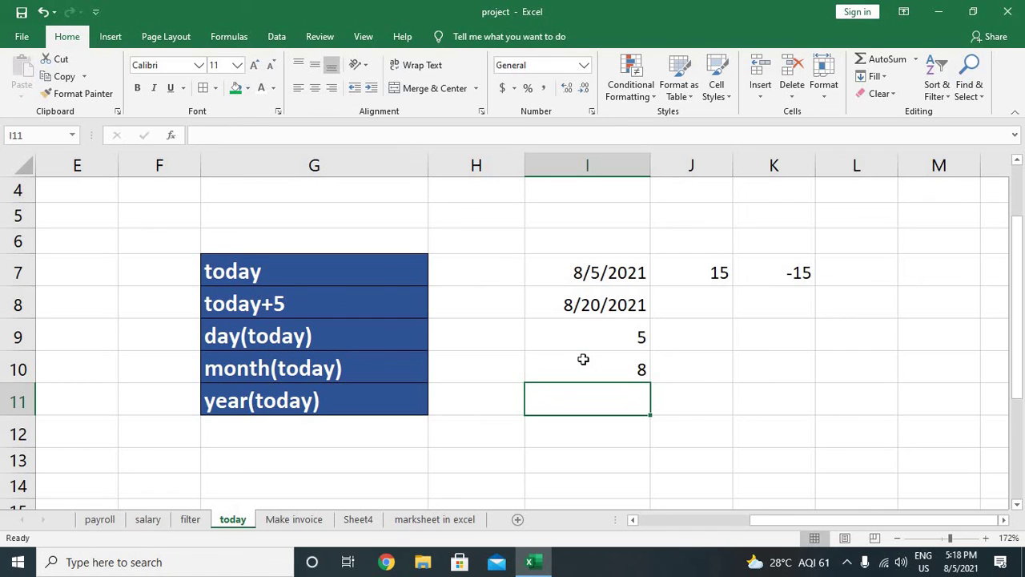
{"action": "type", "text": "="}
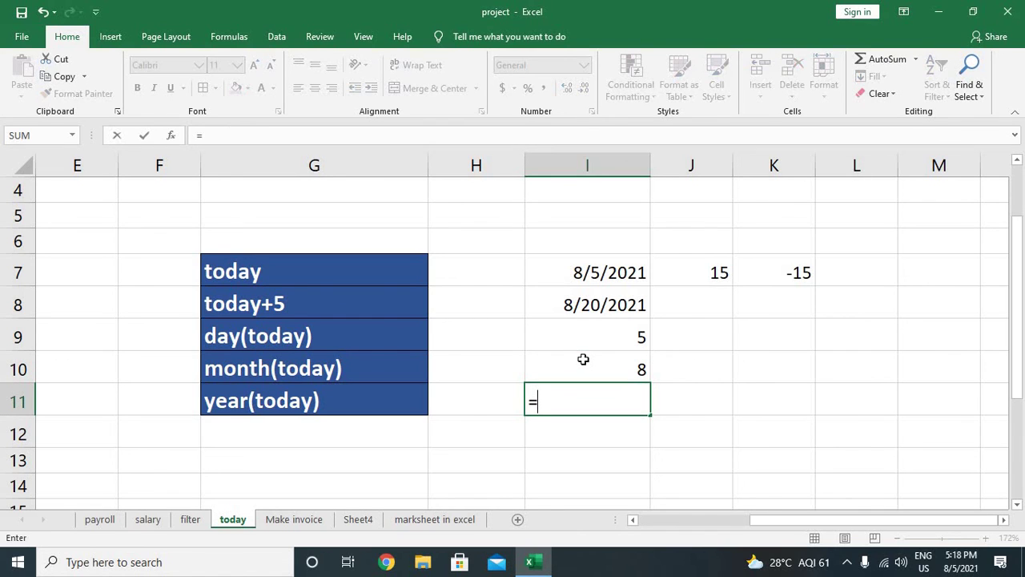
{"action": "type", "text": "year("}
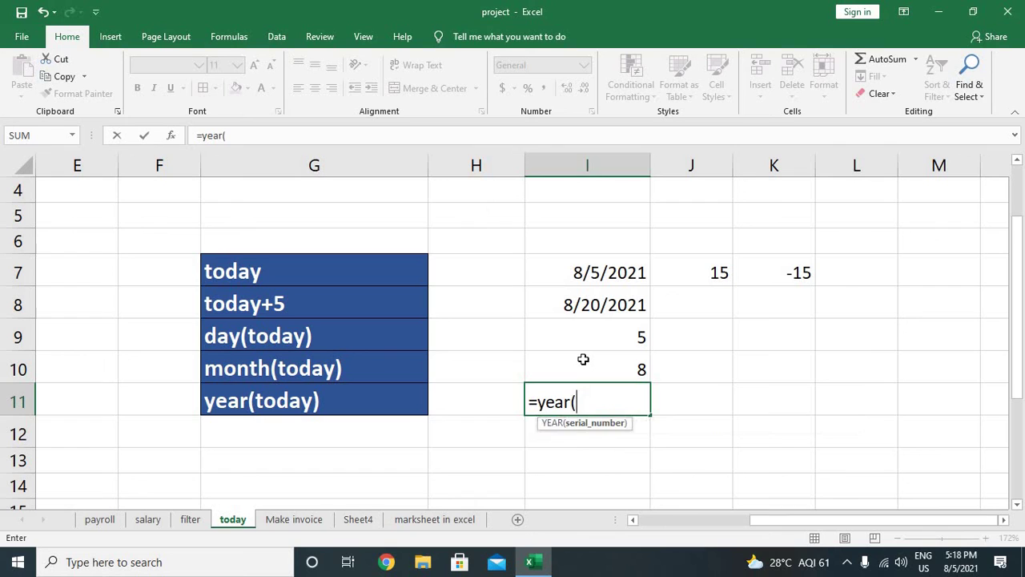
{"action": "type", "text": "month"}
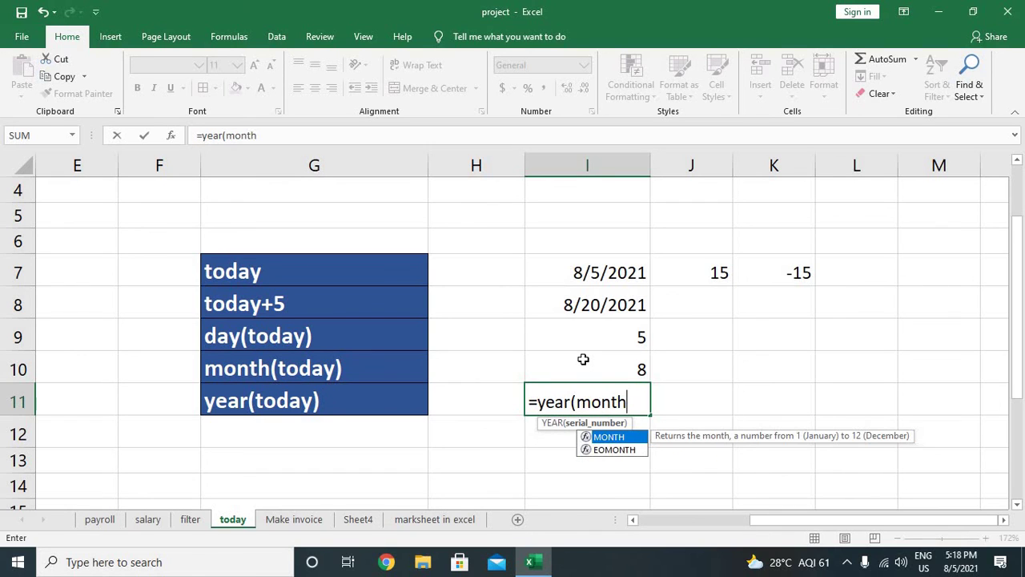
{"action": "key", "text": "BackSpace"}
{"action": "key", "text": "BackSpace"}
{"action": "key", "text": "BackSpace"}
{"action": "key", "text": "BackSpace"}
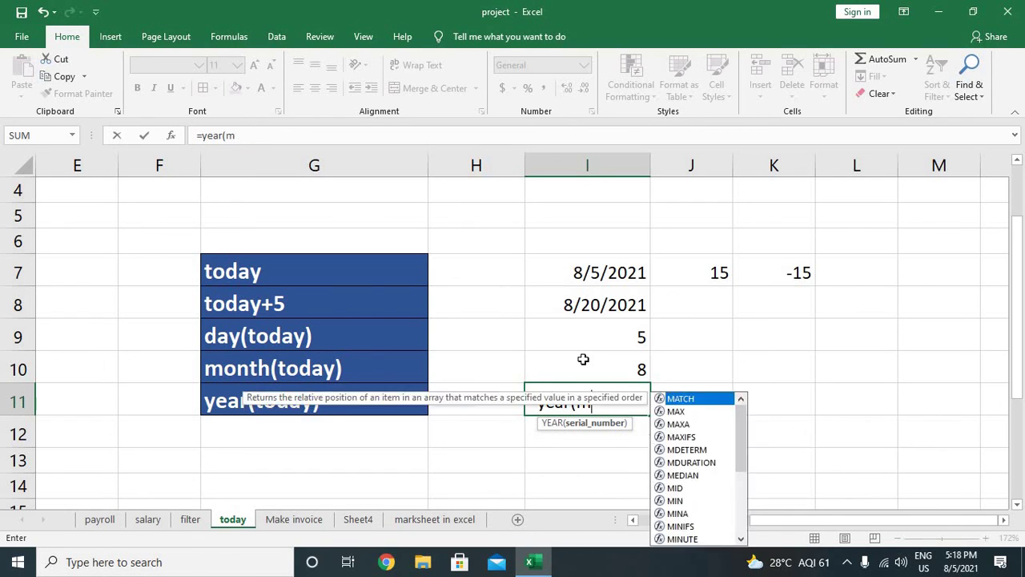
{"action": "key", "text": "BackSpace"}
{"action": "key", "text": "BackSpace"}
{"action": "type", "text": "(t"}
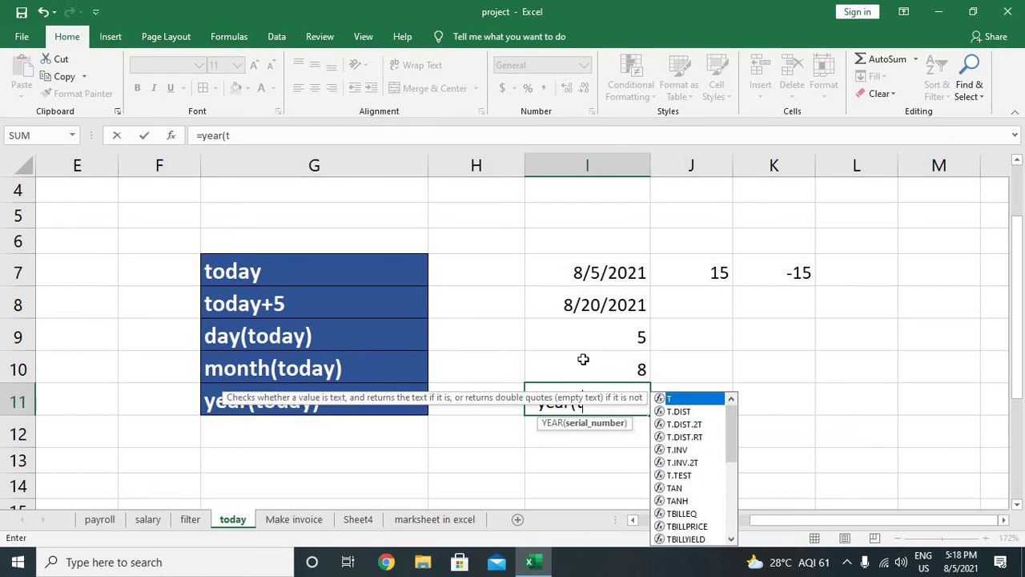
{"action": "type", "text": "oday("}
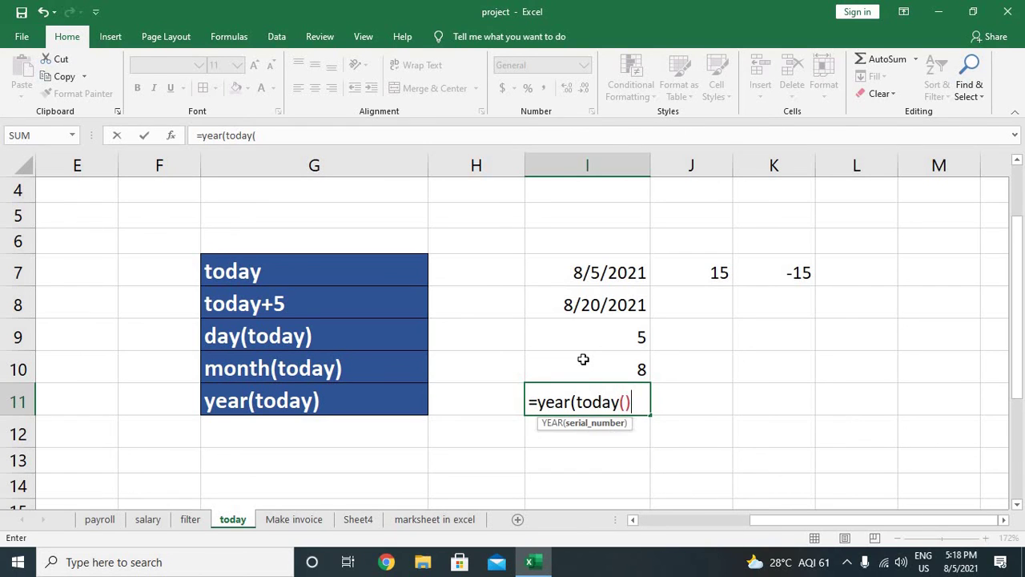
{"action": "key", "text": "Return"}
{"action": "key", "text": "Up"}
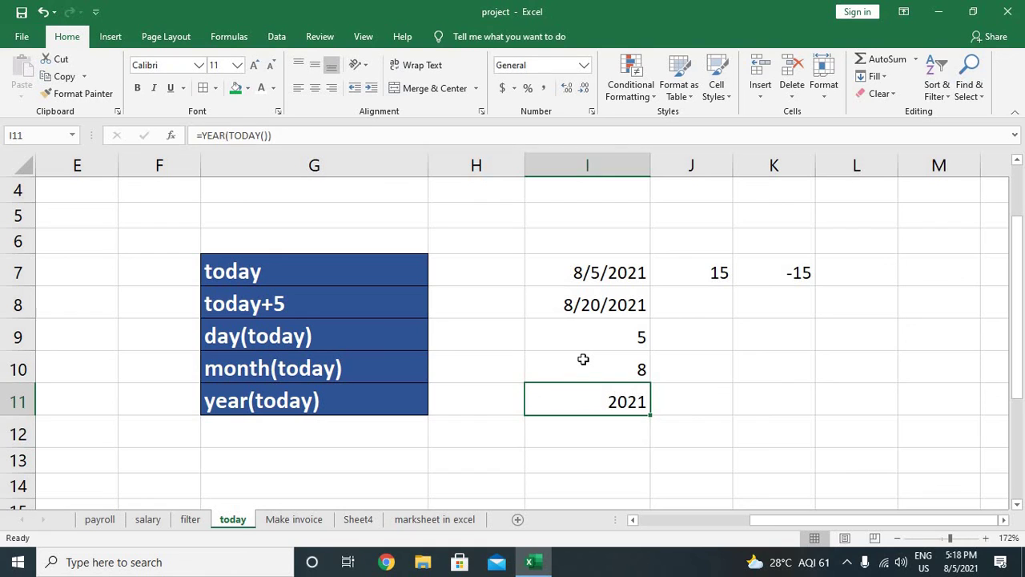
{"action": "key", "text": "Right"}
Enter =DAY("8/5/2021") in J9 and fill it down through J11 with Ctrl+D.
{"action": "key", "text": "Up"}
{"action": "key", "text": "Up"}
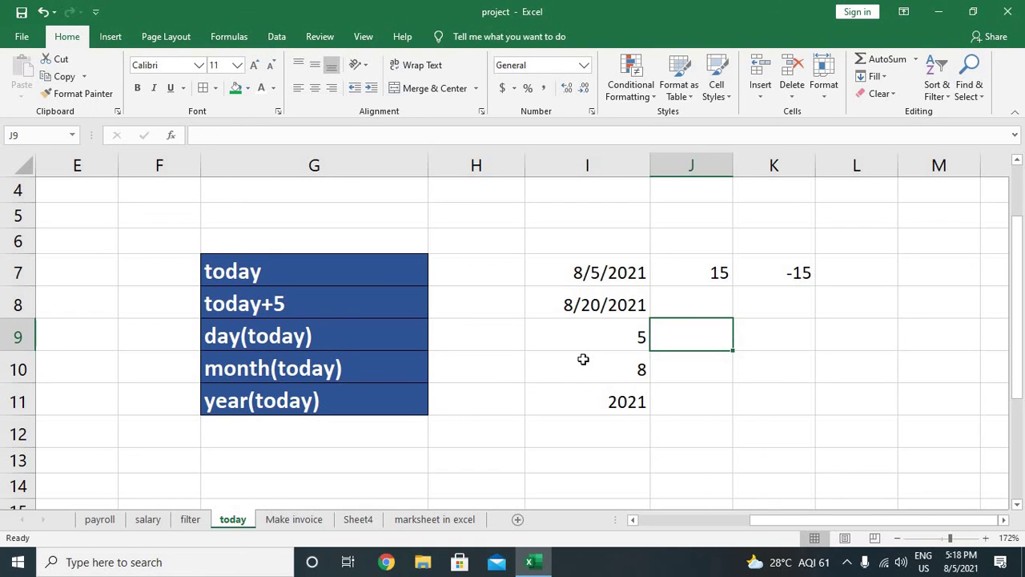
{"action": "type", "text": "=d"}
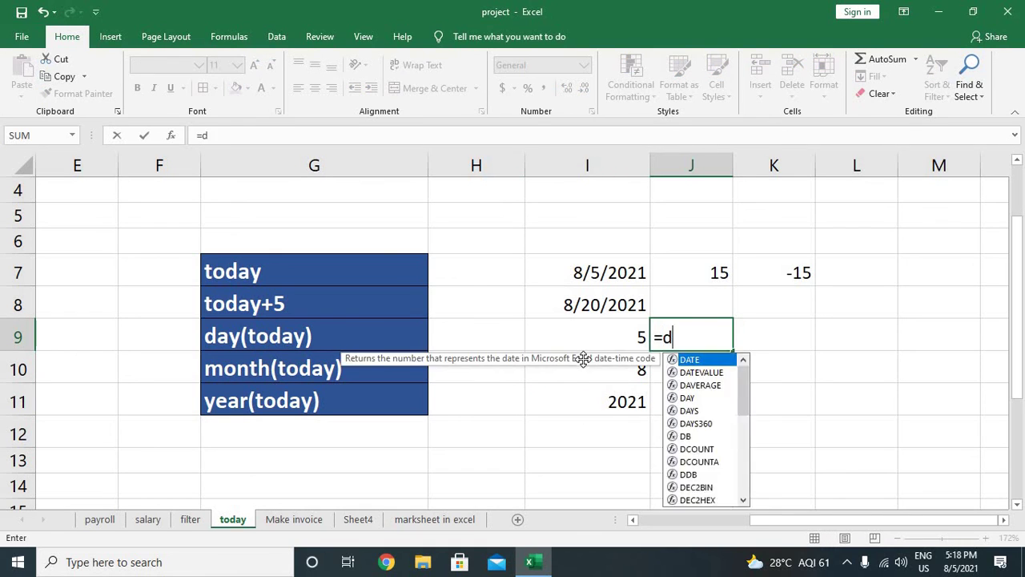
{"action": "type", "text": "ay("}
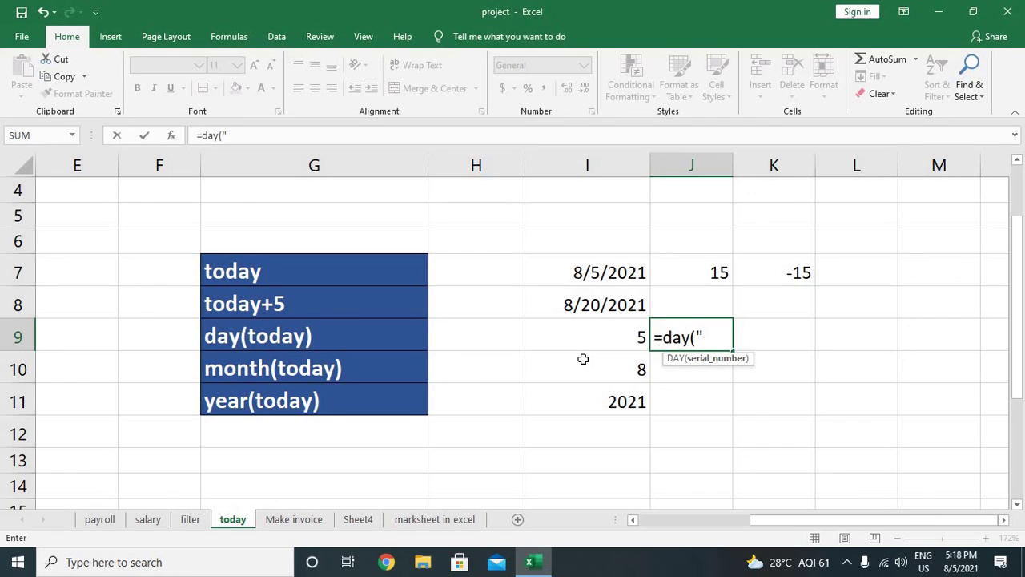
{"action": "type", "text": "8"}
{"action": "type", "text": "/5/"}
{"action": "type", "text": "2021\""}
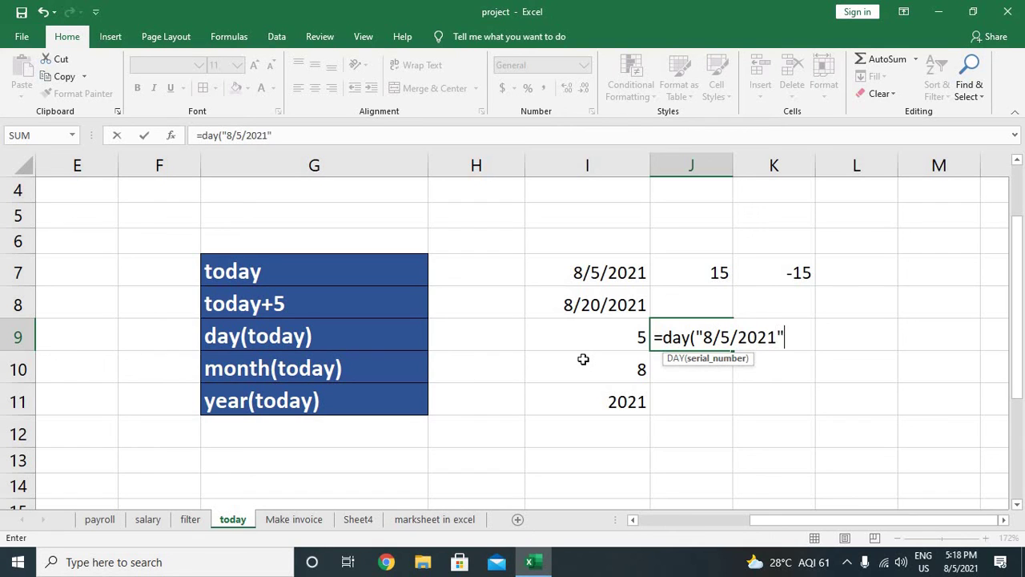
{"action": "key", "text": "Return"}
{"action": "key", "text": "Up"}
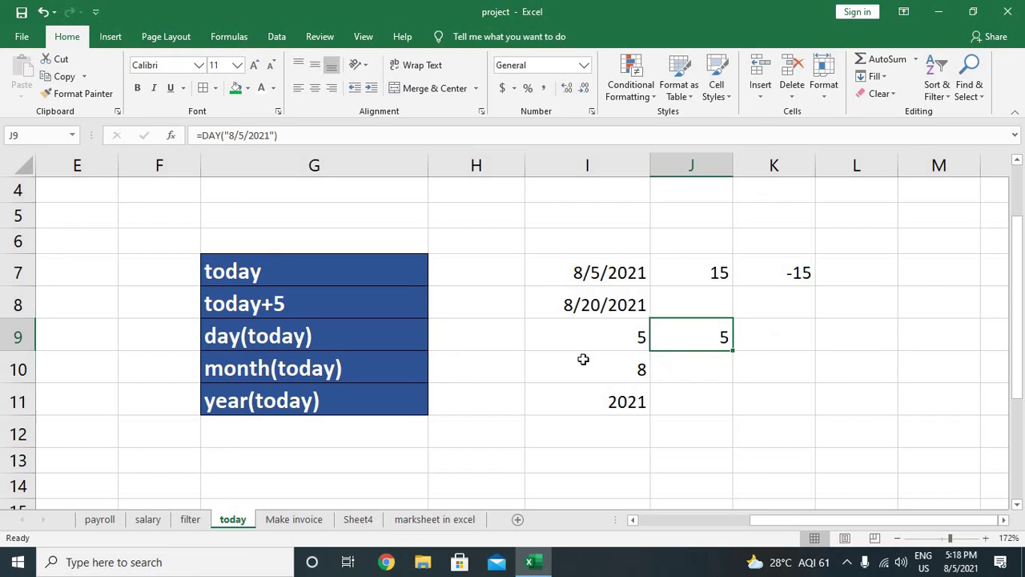
{"action": "key", "text": "shift+Down"}
{"action": "key", "text": "shift+Down"}
{"action": "key", "text": "ctrl+d"}
Change the J10 formula from DAY to MONTH so it shows 8.
{"action": "key", "text": "Down"}
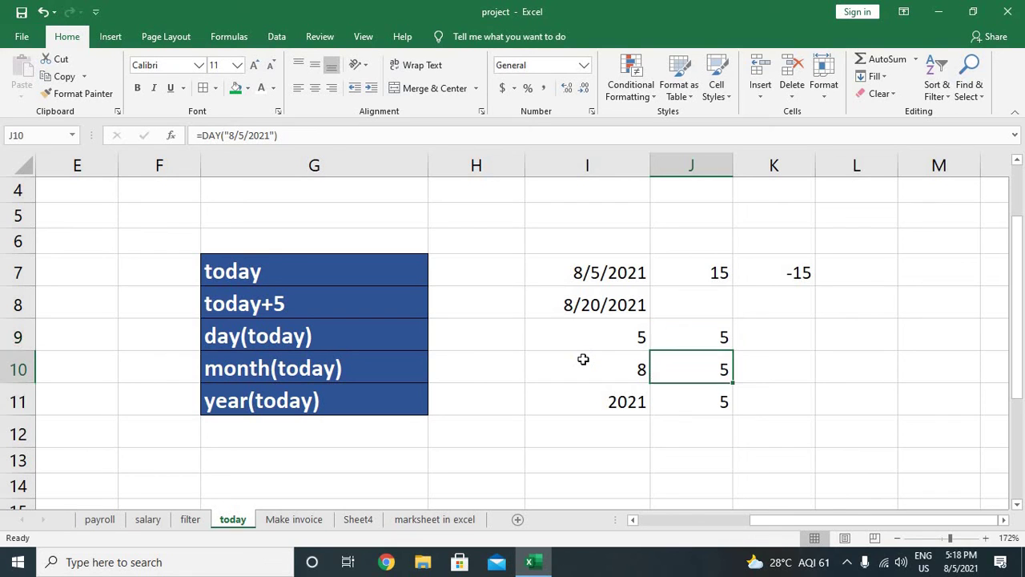
{"action": "key", "text": "F2"}
{"action": "key", "text": "Left"}
{"action": "key", "text": "Left"}
{"action": "key", "text": "Left"}
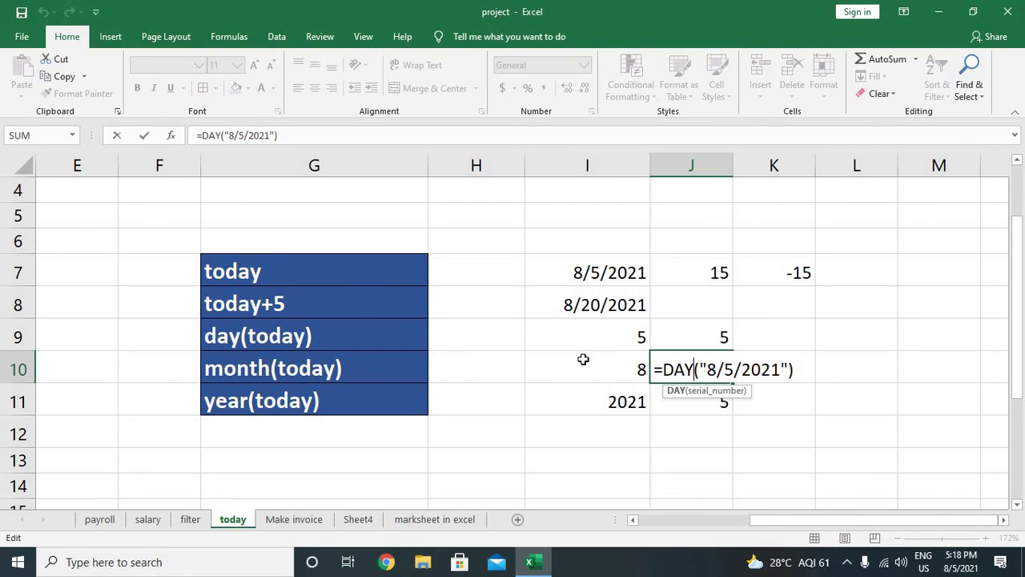
{"action": "key", "text": "BackSpace"}
{"action": "key", "text": "BackSpace"}
{"action": "key", "text": "BackSpace"}
{"action": "type", "text": "mod"}
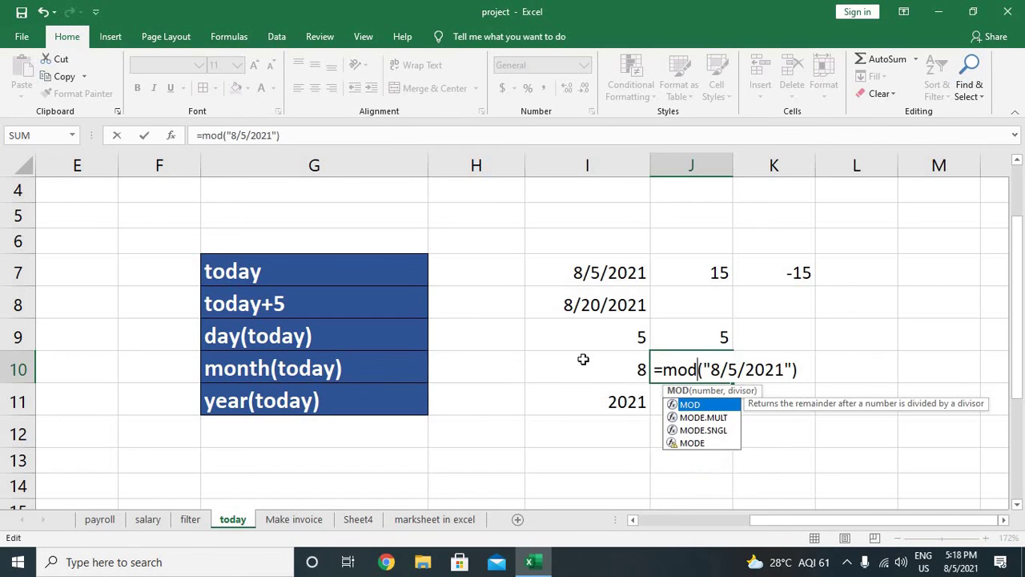
{"action": "key", "text": "BackSpace"}
{"action": "type", "text": "t"}
{"action": "key", "text": "BackSpace"}
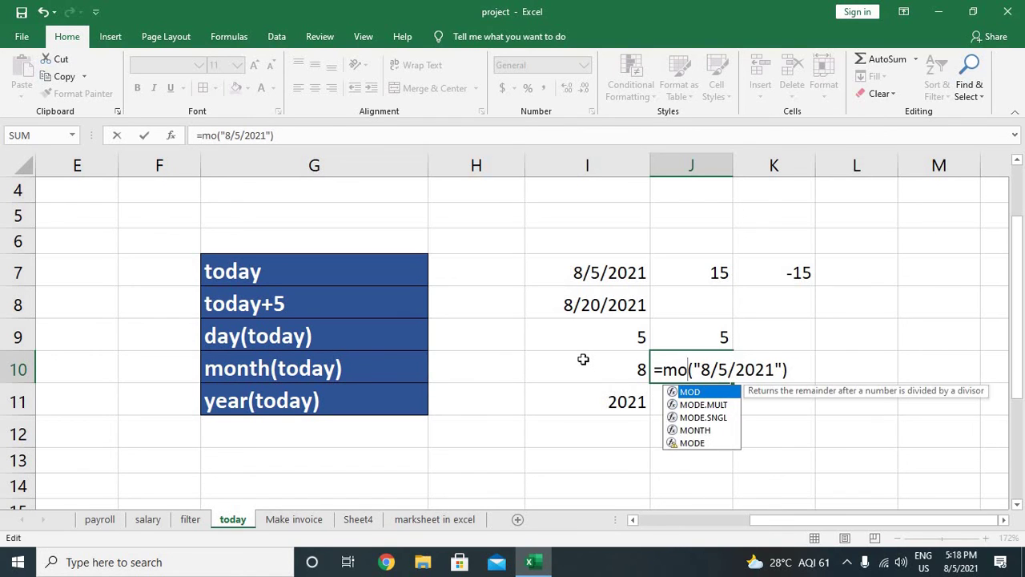
{"action": "type", "text": "nth"}
{"action": "key", "text": "Return"}
Change the J11 formula from DAY to YEAR so it shows 2021.
{"action": "key", "text": "Up"}
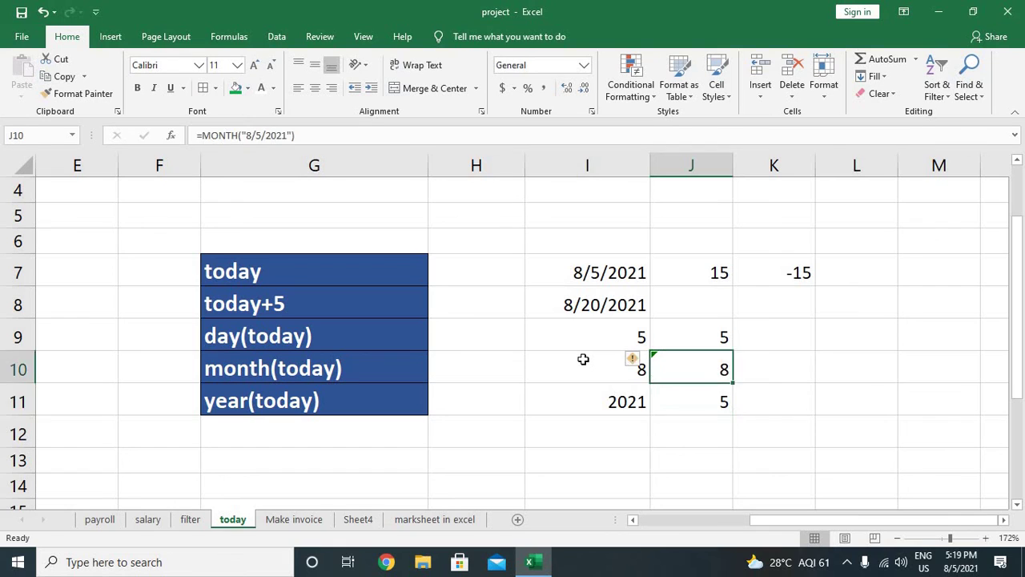
{"action": "key", "text": "Down"}
{"action": "key", "text": "Left"}
{"action": "key", "text": "Left"}
{"action": "key", "text": "Right"}
{"action": "key", "text": "Right"}
{"action": "key", "text": "Up"}
{"action": "key", "text": "Down"}
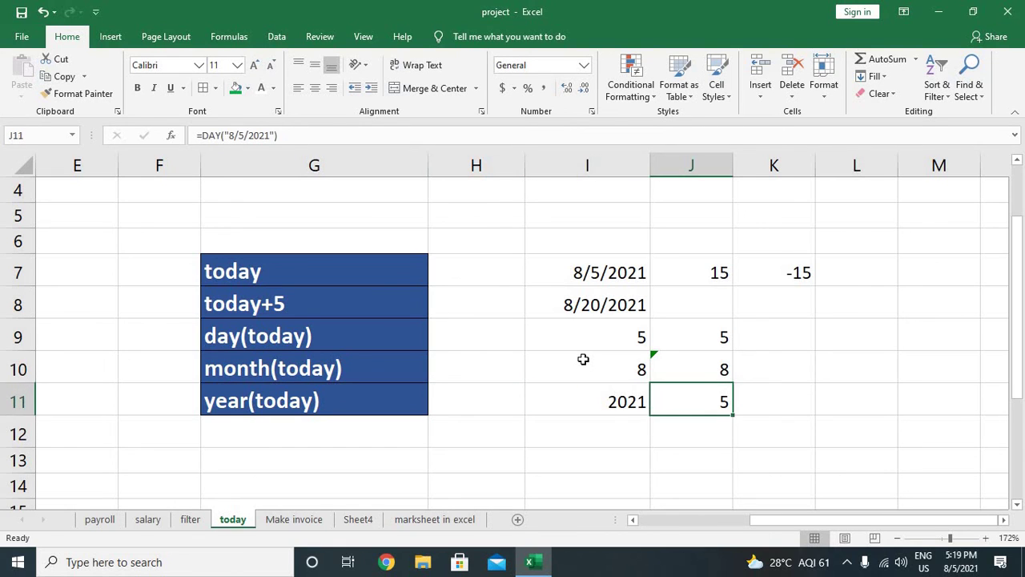
{"action": "key", "text": "F2"}
{"action": "key", "text": "Left"}
{"action": "key", "text": "Left"}
{"action": "key", "text": "Left"}
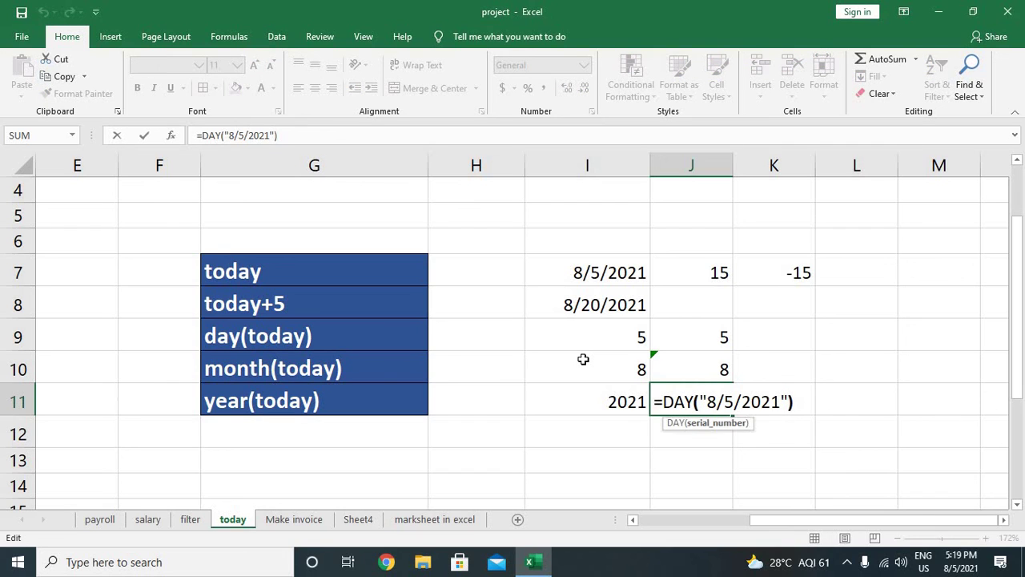
{"action": "key", "text": "Left"}
{"action": "key", "text": "BackSpace"}
{"action": "key", "text": "BackSpace"}
{"action": "key", "text": "BackSpace"}
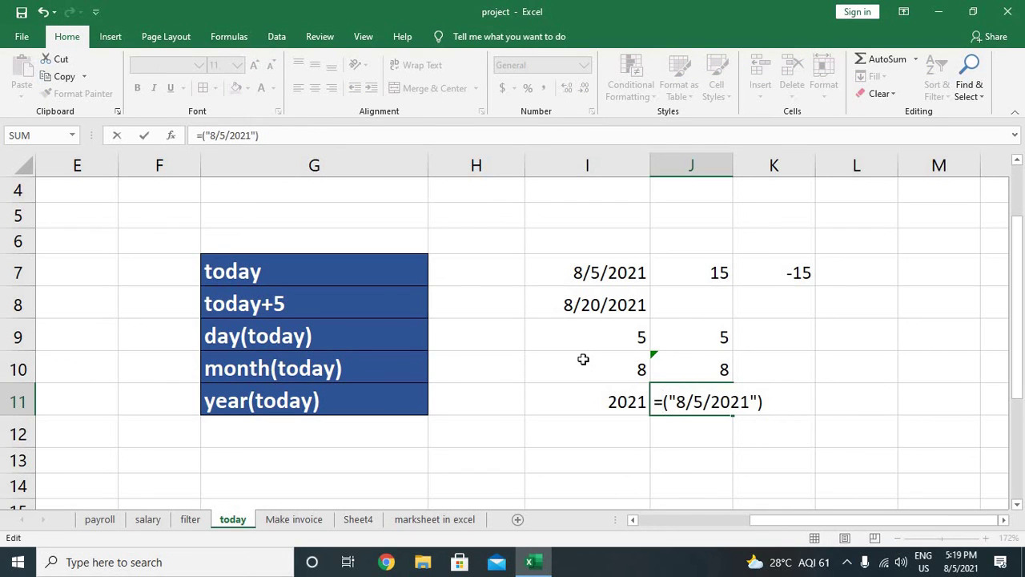
{"action": "type", "text": "year"}
{"action": "key", "text": "Return"}
Review the column J results and select the range I7:K11.
{"action": "key", "text": "Up"}
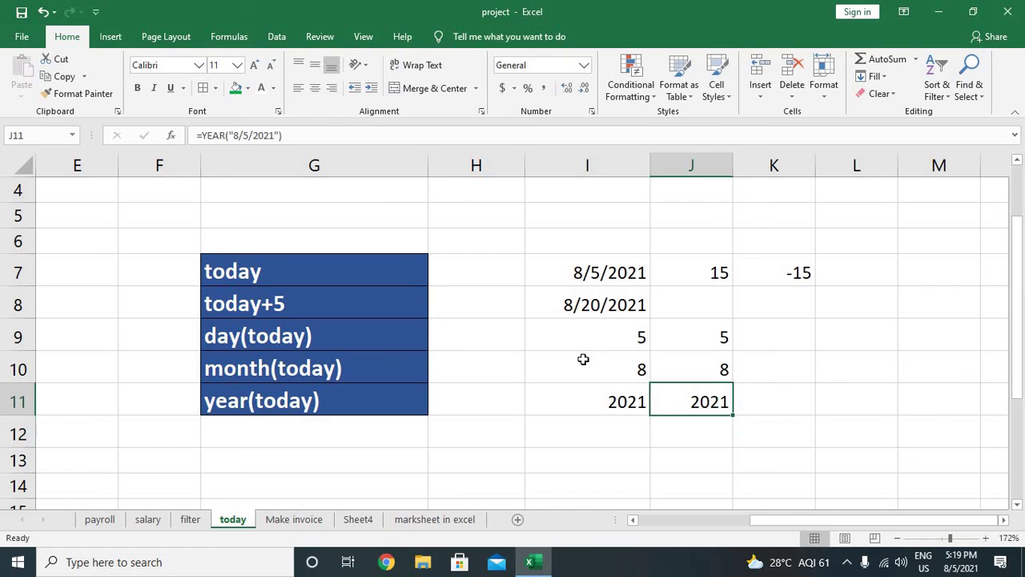
{"action": "key", "text": "Up"}
{"action": "key", "text": "Up"}
{"action": "key", "text": "Up"}
{"action": "key", "text": "Down"}
{"action": "key", "text": "Down"}
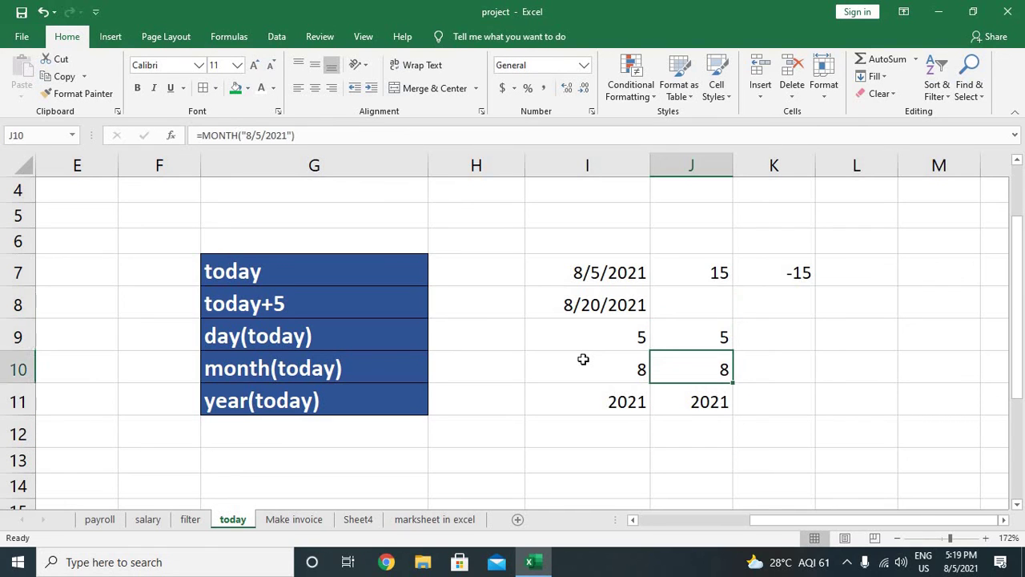
{"action": "key", "text": "Down"}
{"action": "key", "text": "Left"}
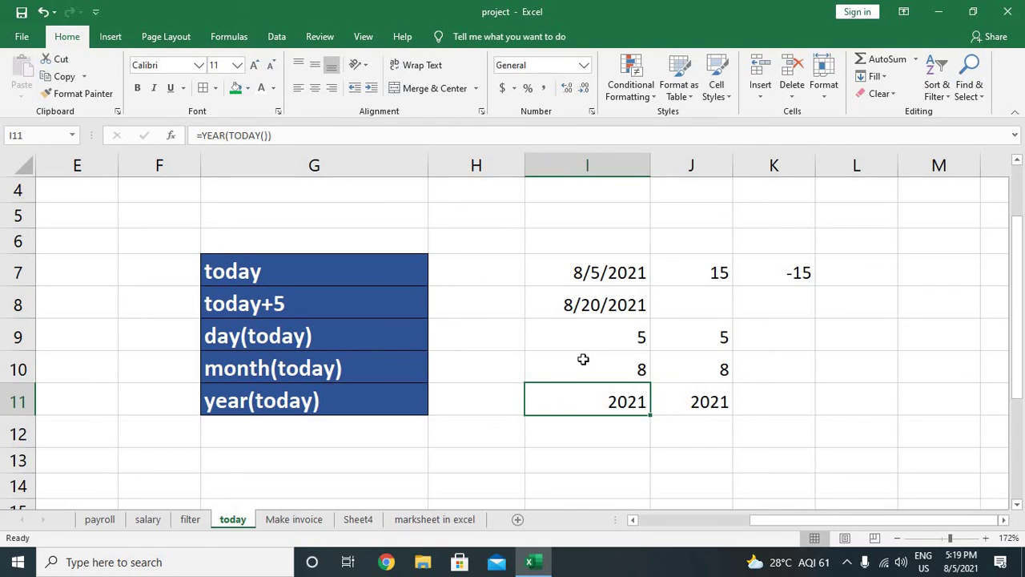
{"action": "key", "text": "Up"}
{"action": "key", "text": "Up"}
{"action": "key", "text": "Up"}
{"action": "key", "text": "Up"}
{"action": "key", "text": "shift+Down"}
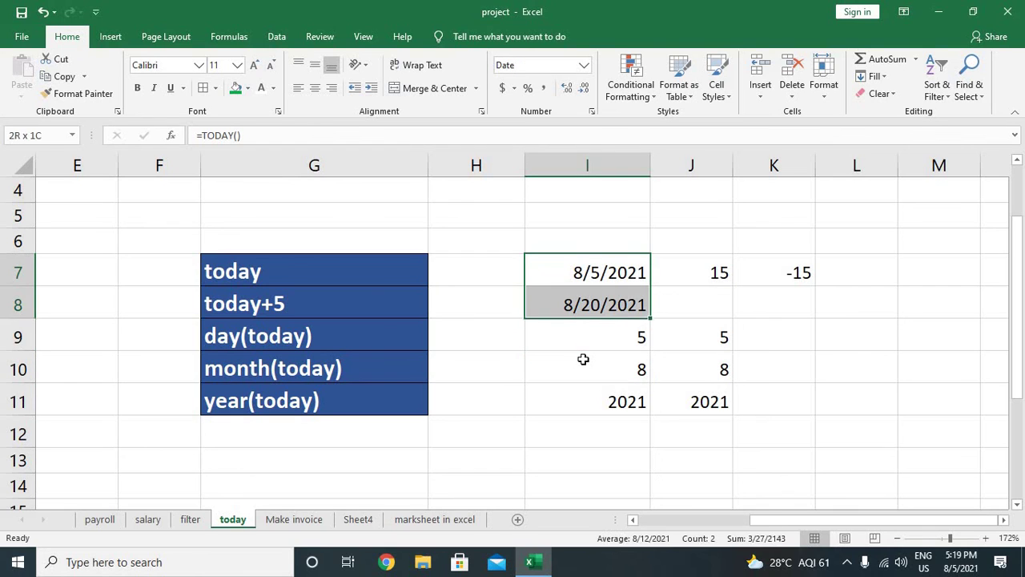
{"action": "key", "text": "shift+Down"}
{"action": "key", "text": "shift+Down"}
{"action": "key", "text": "shift+Down"}
{"action": "key", "text": "shift+Right"}
{"action": "key", "text": "shift+Right"}
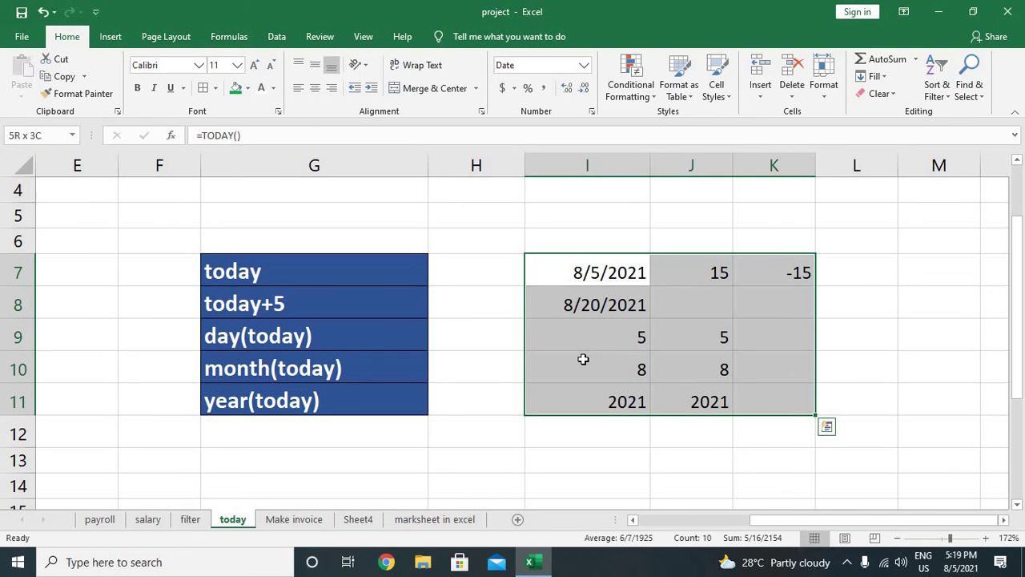